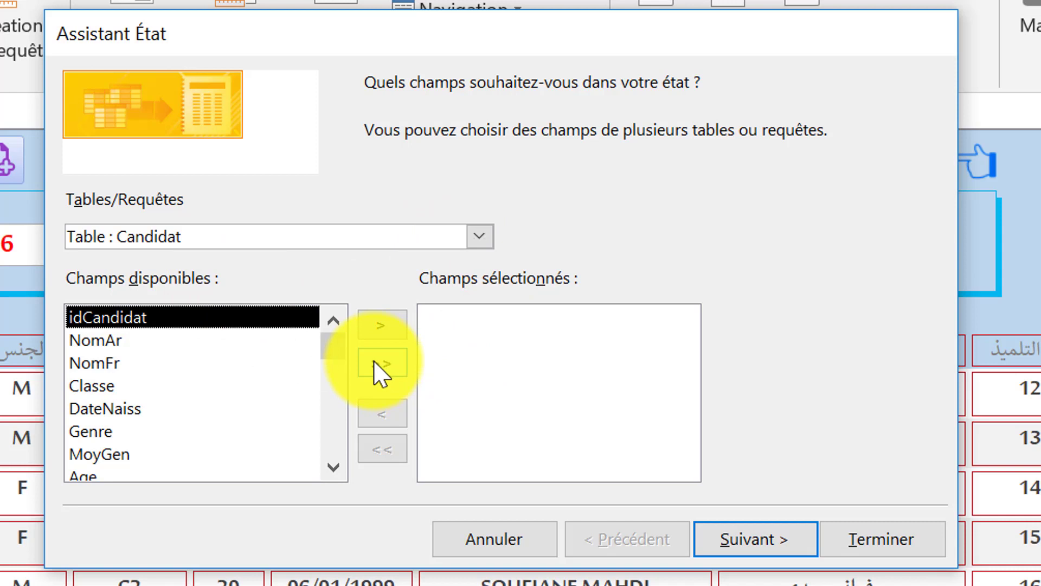
- Include every field of the Candidat table in the report except Age and MoyGen
left_click(383, 363)
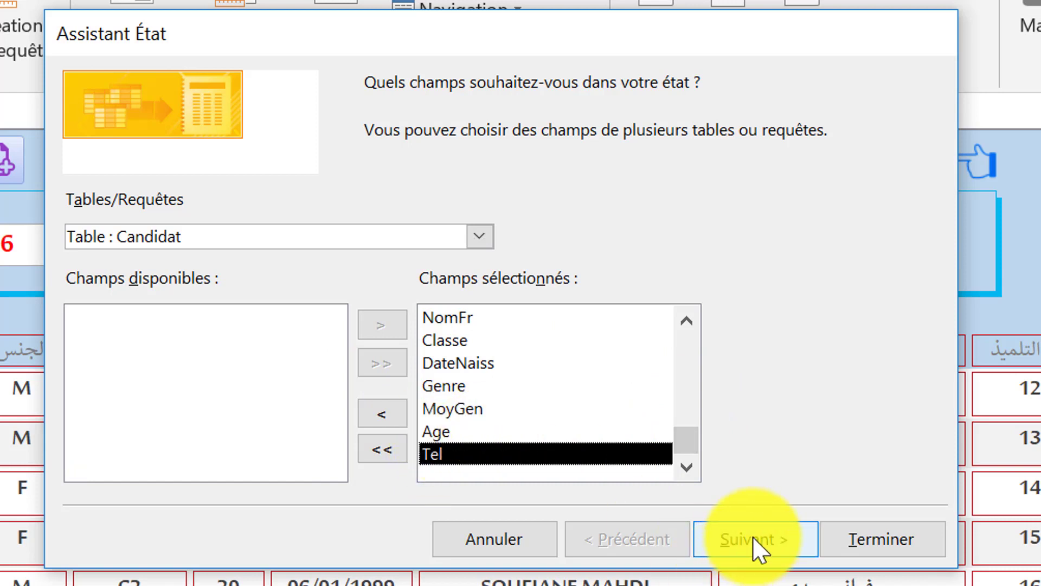
left_click(442, 431)
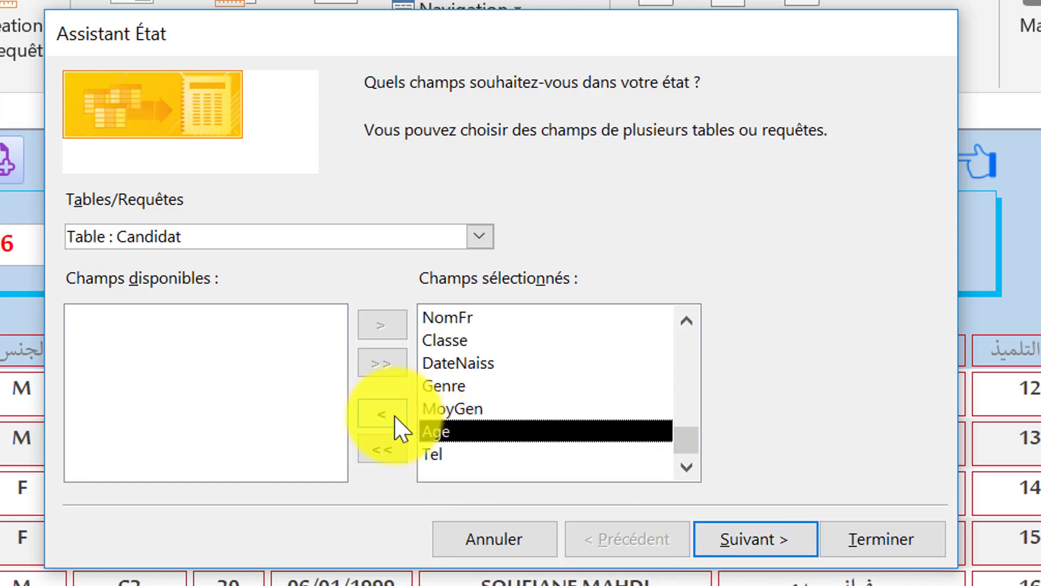
left_click(383, 414)
left_click(451, 430)
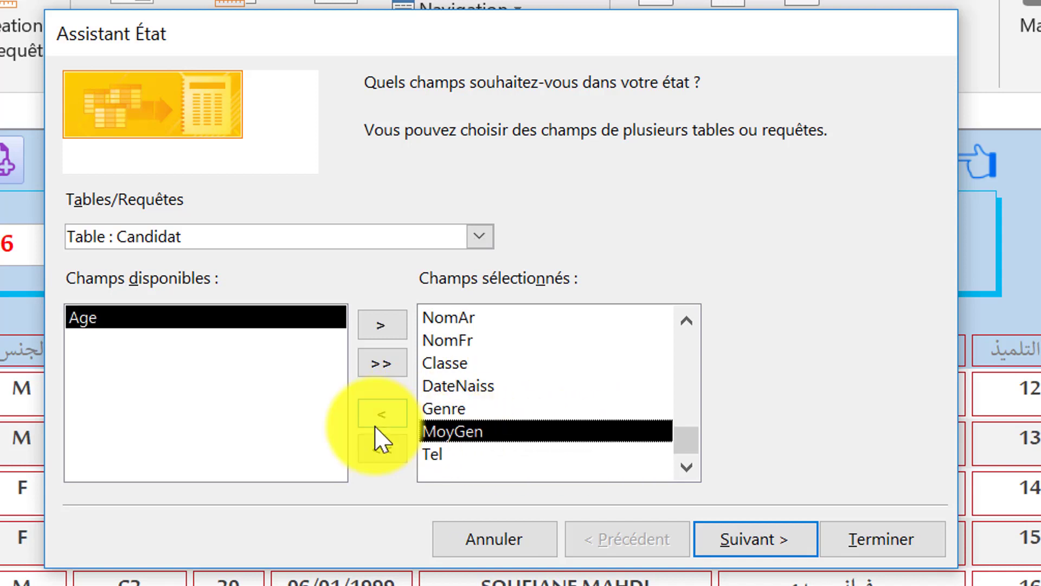
left_click(383, 415)
- Generate the report as E_Candidat without grouping or sorting, in tabular layout and portrait orientation, opening its preview
left_click(765, 548)
left_click(756, 536)
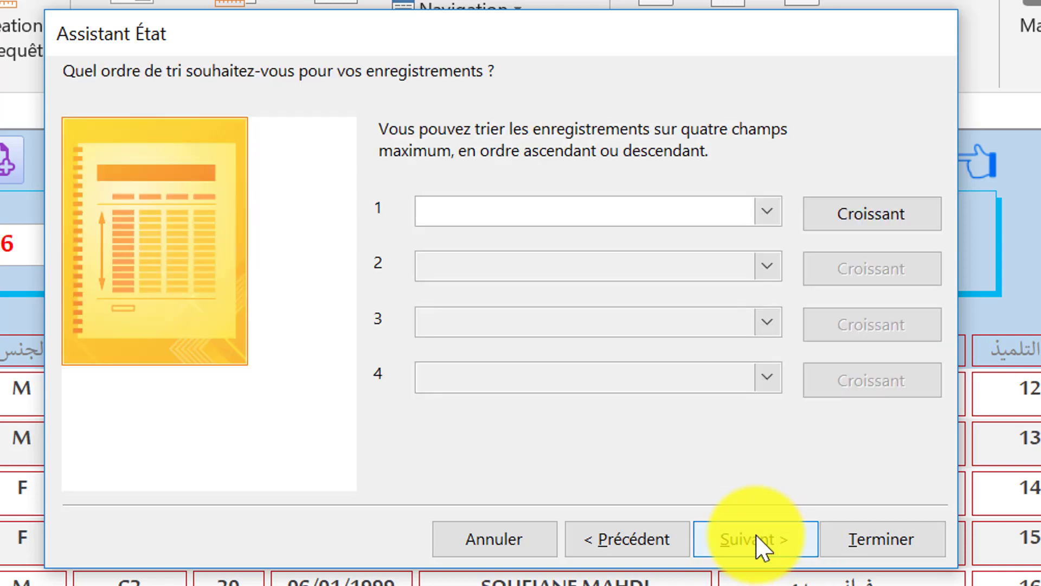
left_click(760, 546)
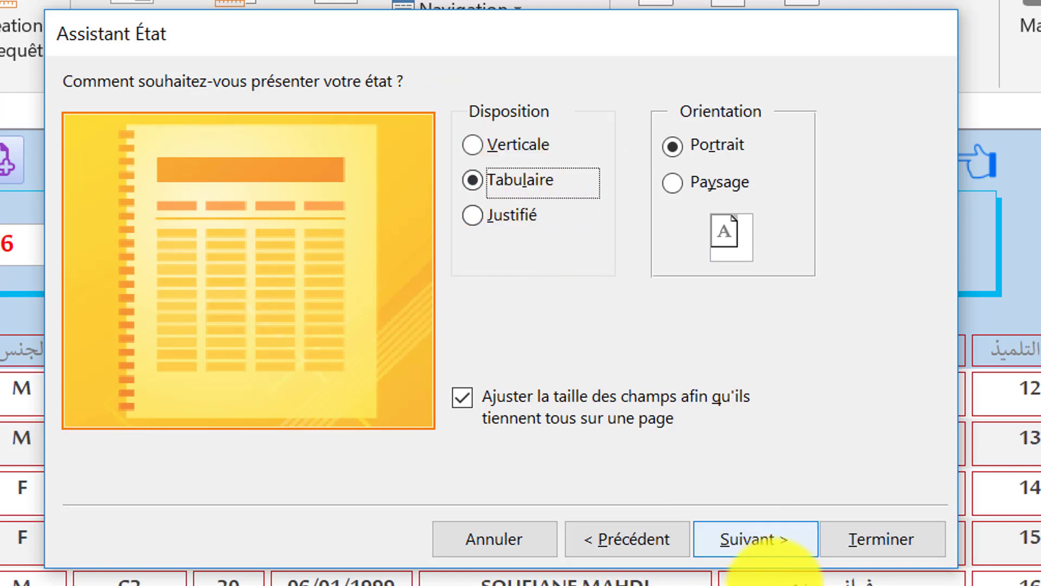
left_click(761, 548)
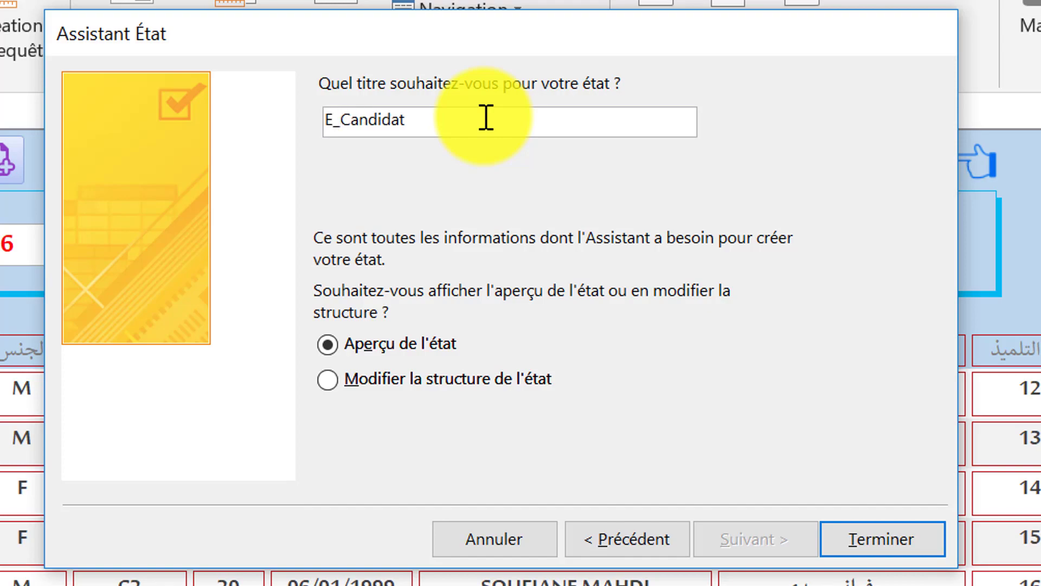
left_click(882, 538)
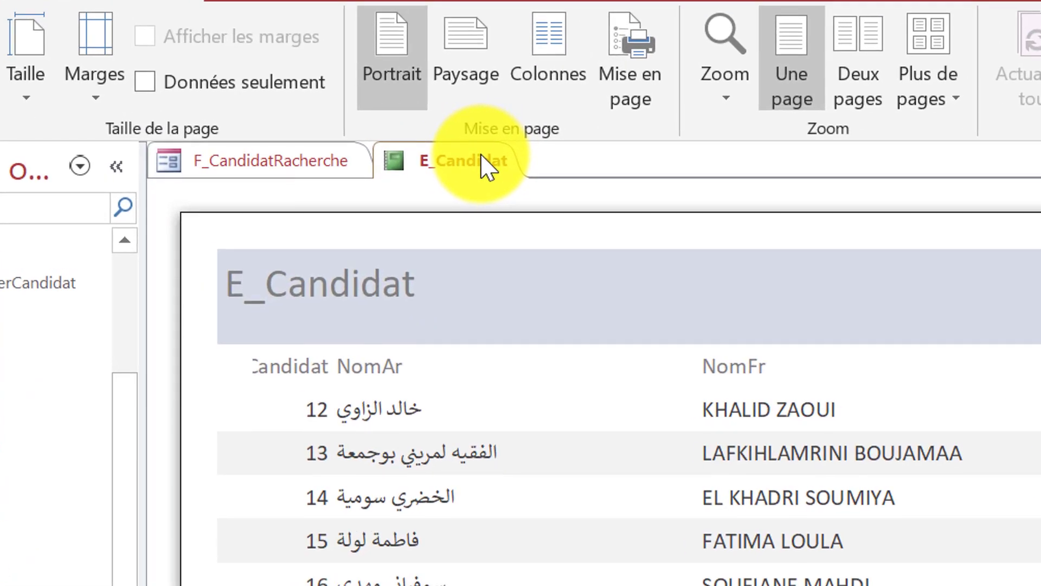
- Open the E_Candidat report in design view and examine its report header and footer, page header and footer, and detail sections
right_click(450, 161)
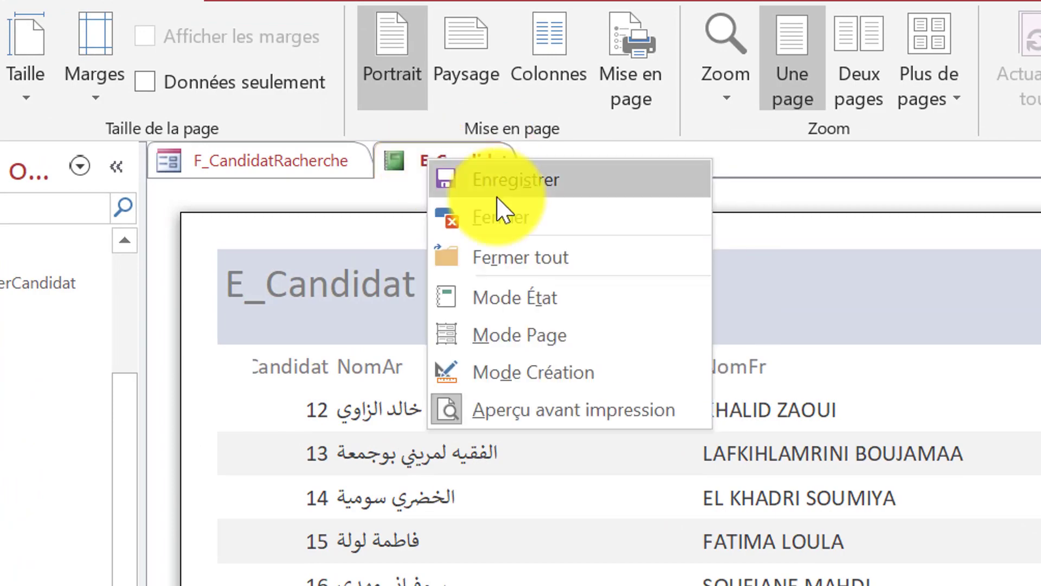
left_click(600, 379)
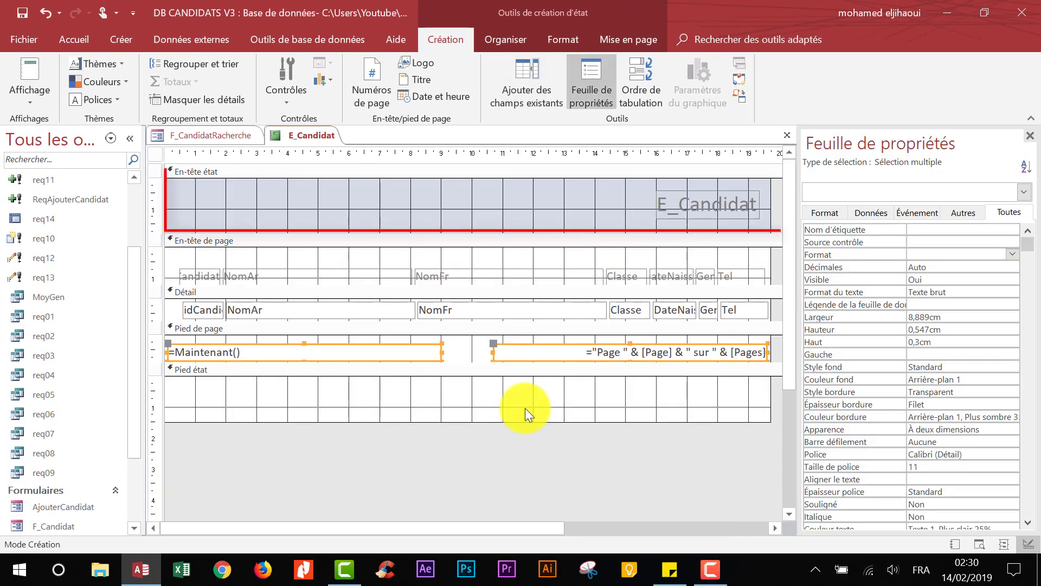
left_click(211, 171)
left_click(228, 368)
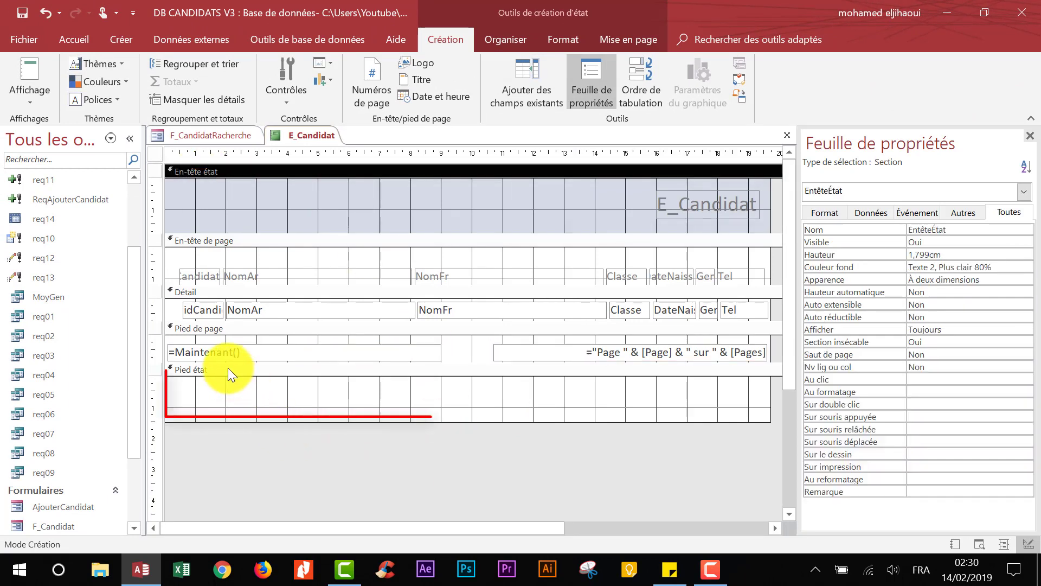
left_click(224, 238)
left_click(217, 327)
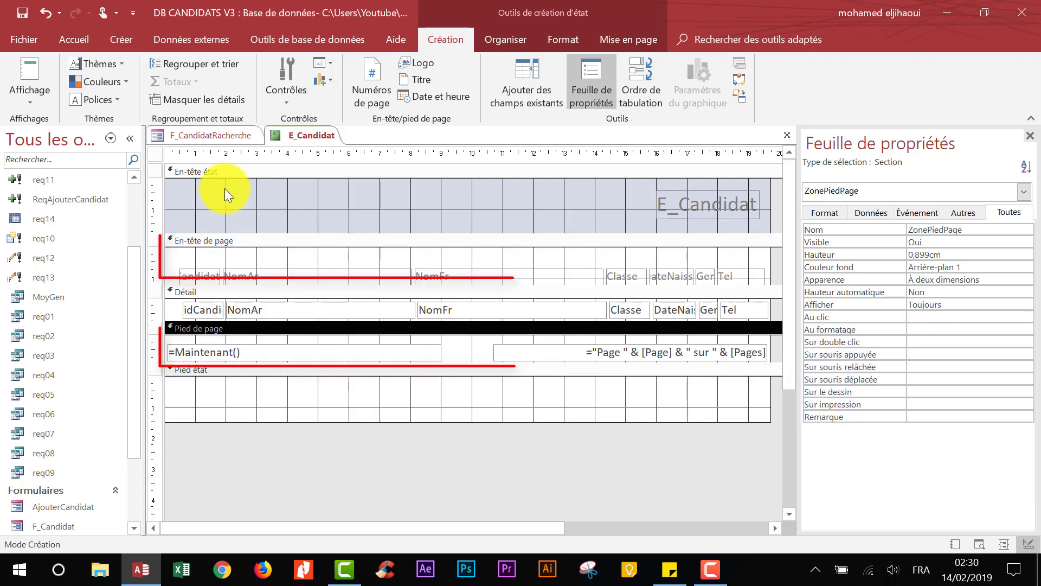
left_click(293, 291)
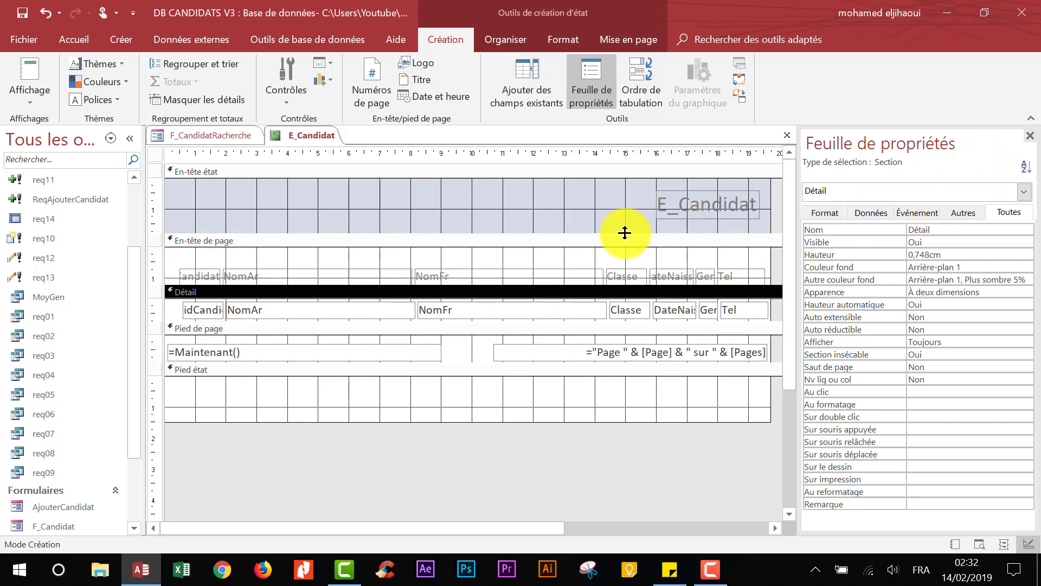
- Shrink the report header to about 1.6 cm high, shift its title label left and replace the text with "لائحة المترشحين"
left_click(599, 240)
left_click_drag(586, 233, 587, 227)
left_click_drag(695, 210, 639, 210)
left_click(704, 205)
key("alt+shift")
type("لائحة المترشحين")
left_click(586, 195)
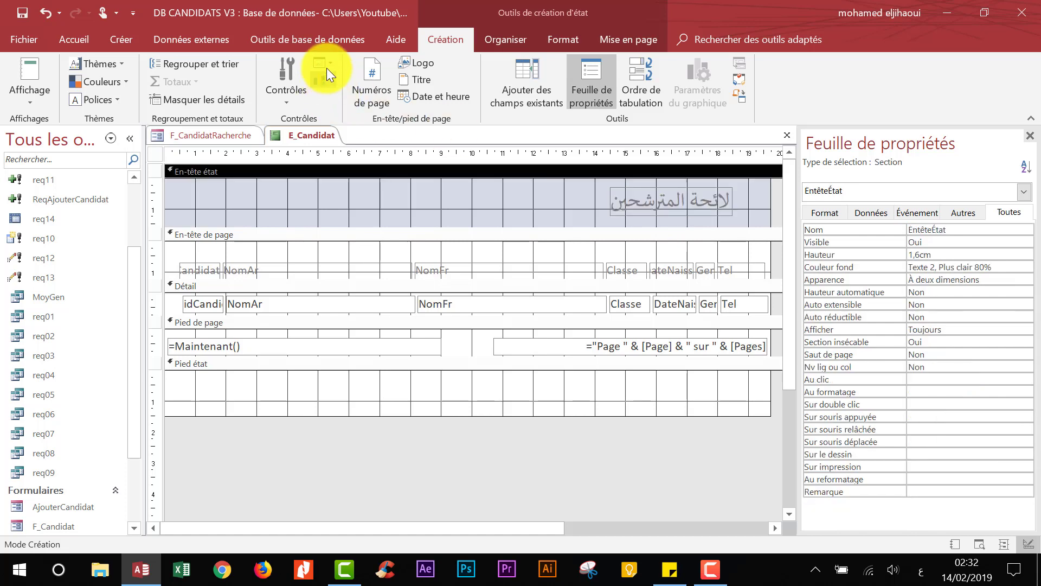
- Insert the 1_hand-with-finger image from the image gallery just right of the header title, about 1 cm wide
left_click(325, 63)
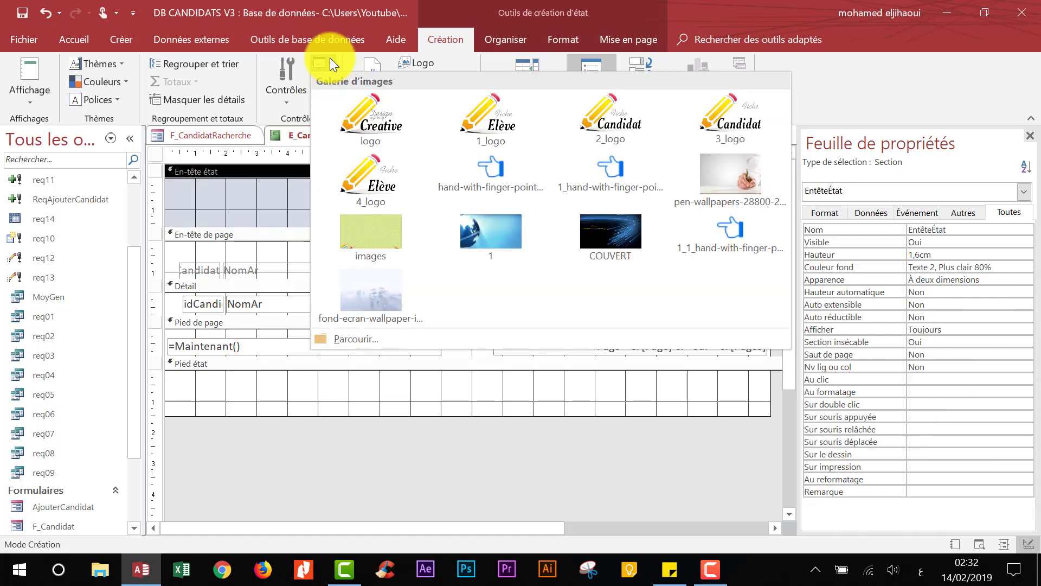
left_click(620, 170)
left_click_drag(737, 203, 765, 211)
left_click(538, 188)
left_click(658, 200)
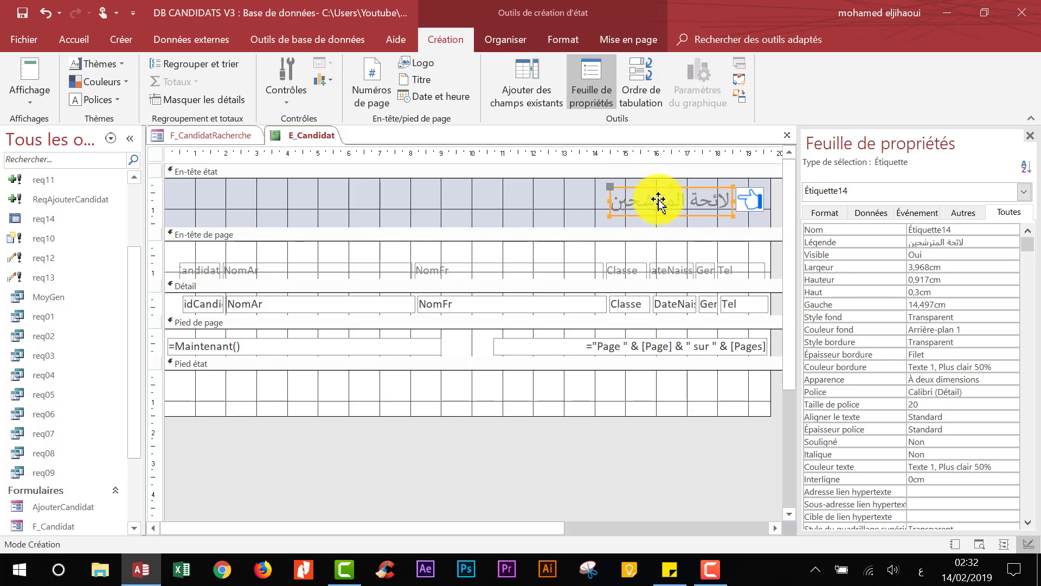
- Insert the 3_logo image from the image gallery at the left end of the report header, about 3 cm wide
left_click(348, 185)
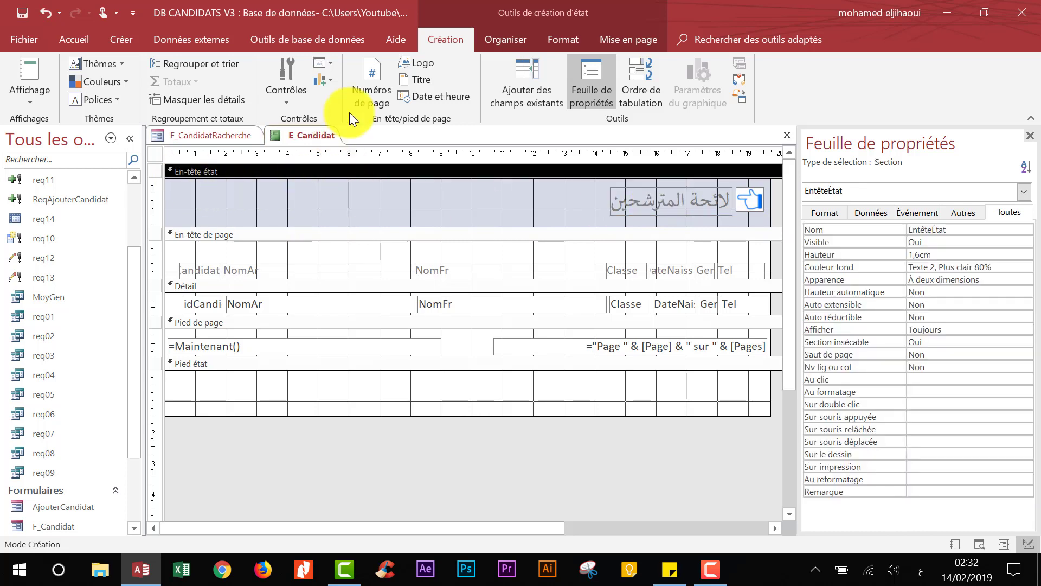
left_click(321, 63)
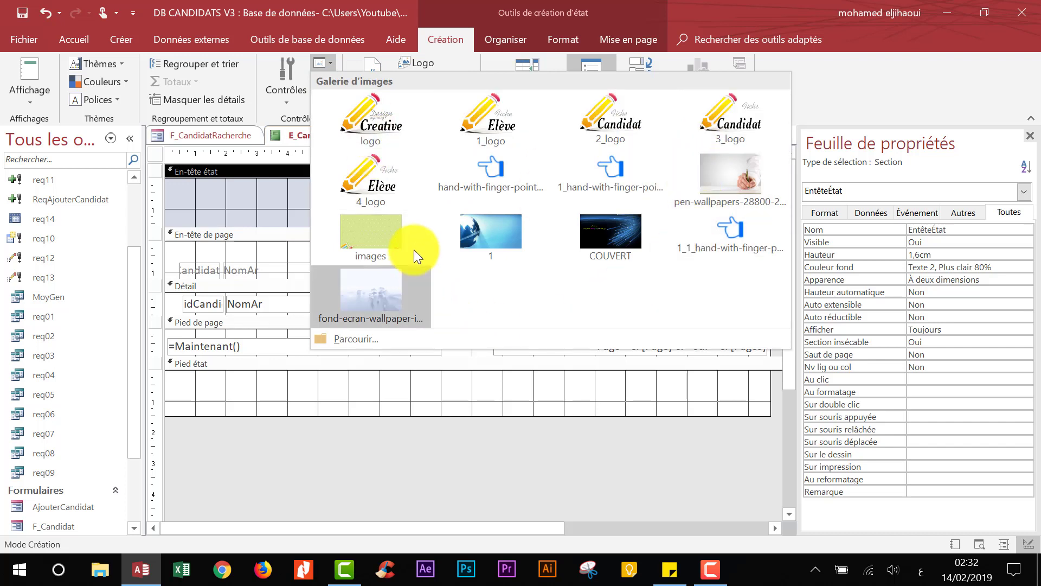
left_click(332, 61)
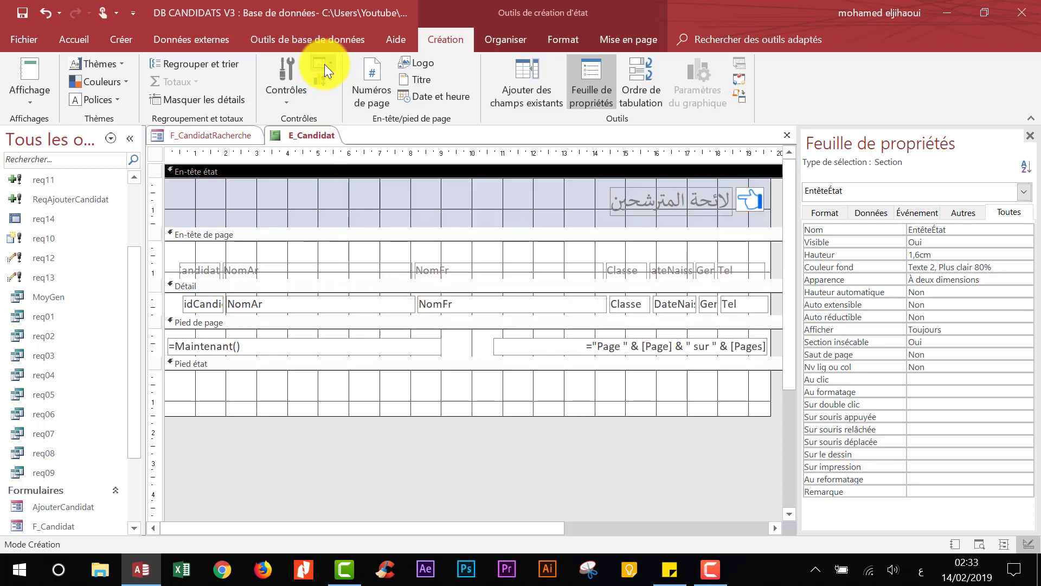
left_click(330, 62)
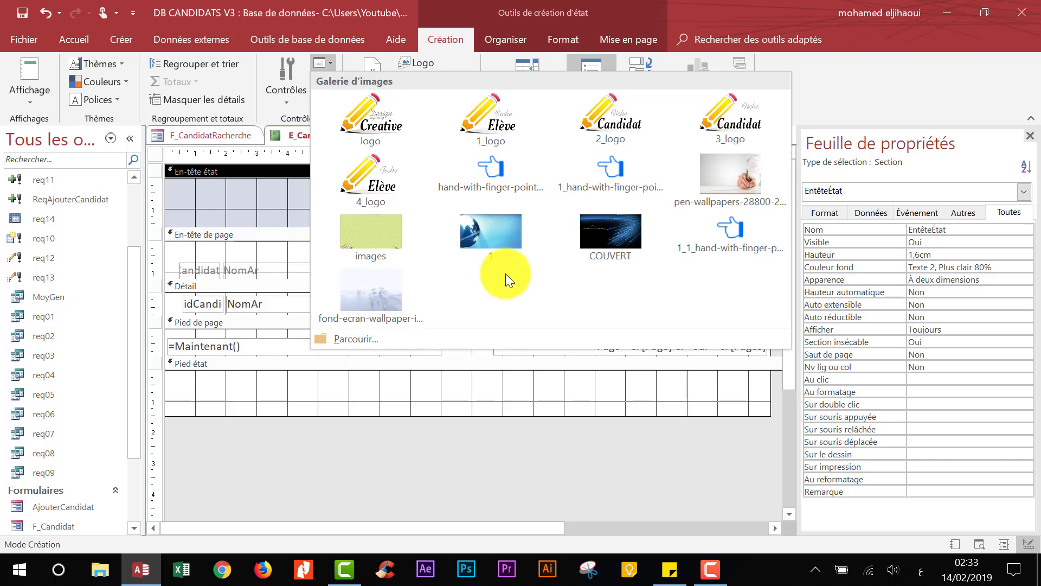
left_click(450, 230)
left_click(329, 60)
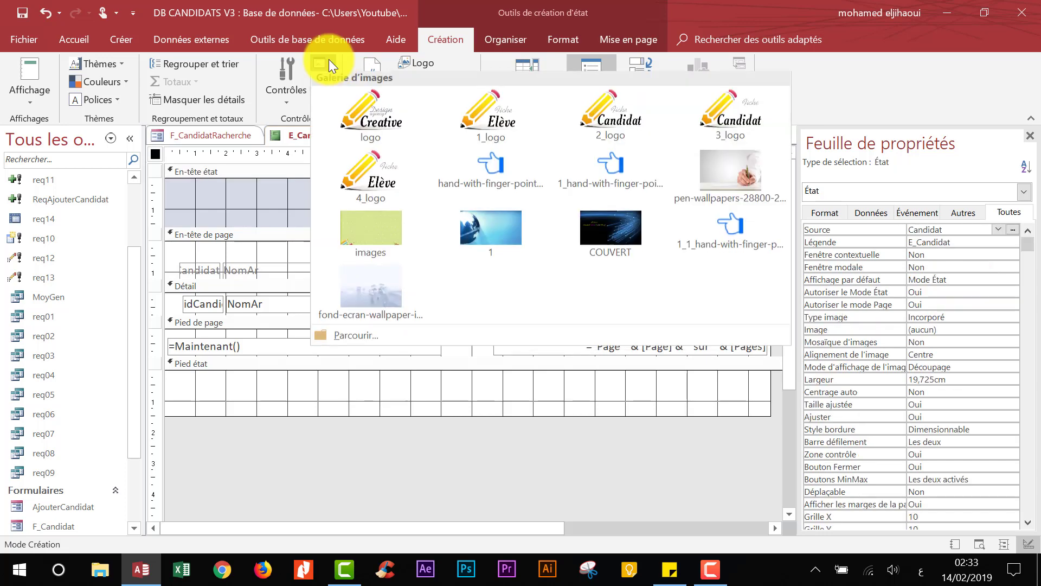
left_click(757, 122)
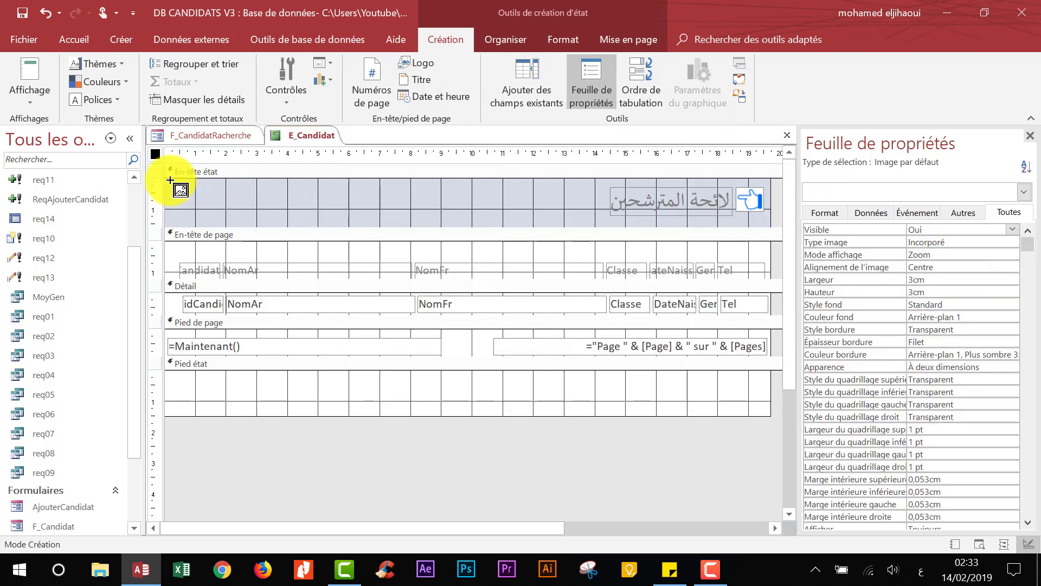
left_click_drag(178, 204, 264, 224)
left_click(296, 207)
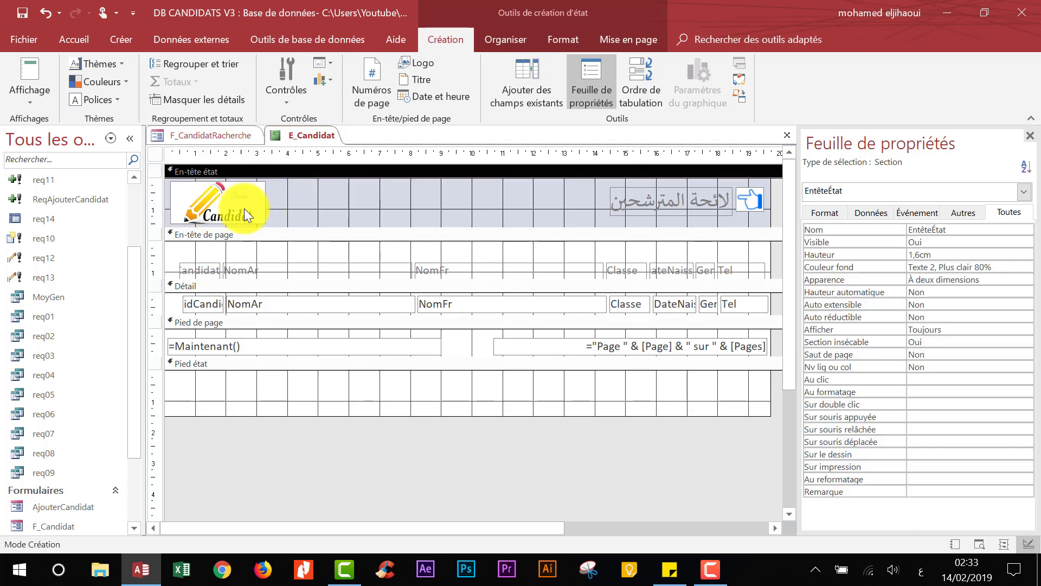
left_click(239, 206)
left_click(439, 196)
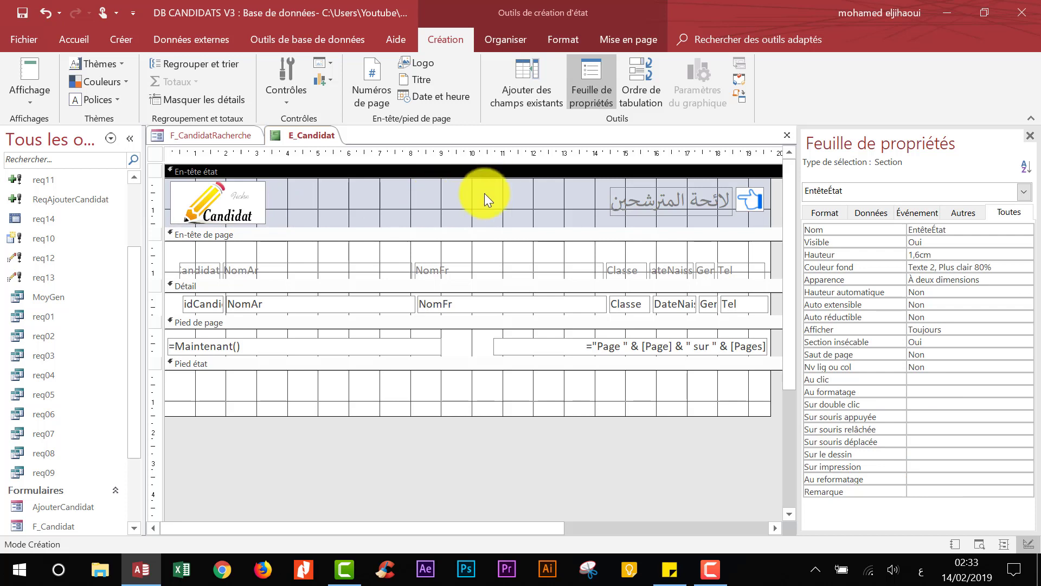
- Set the report header section's background colour to Arrière-plan 1
left_click(481, 171)
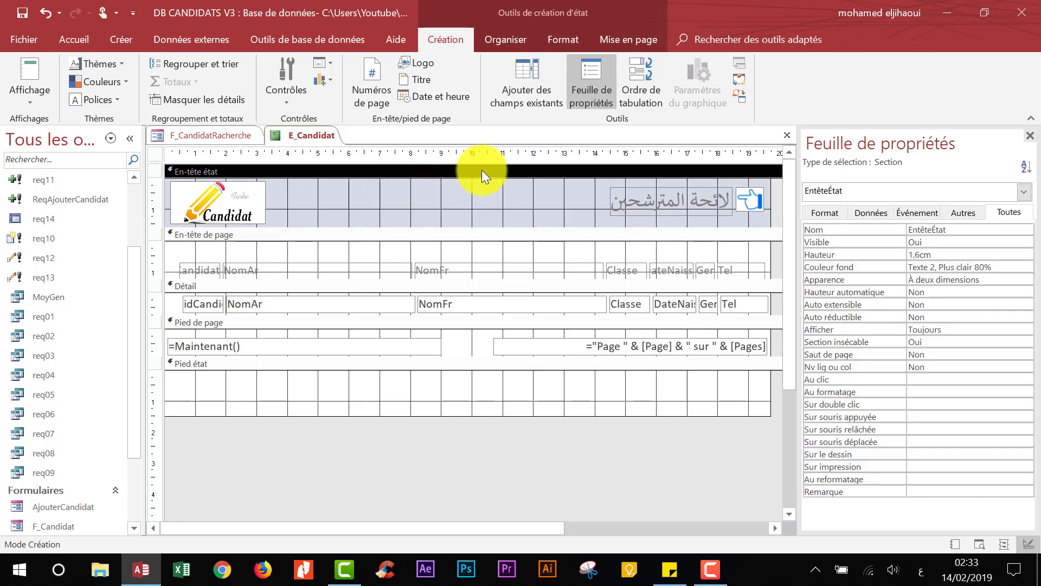
left_click(493, 174)
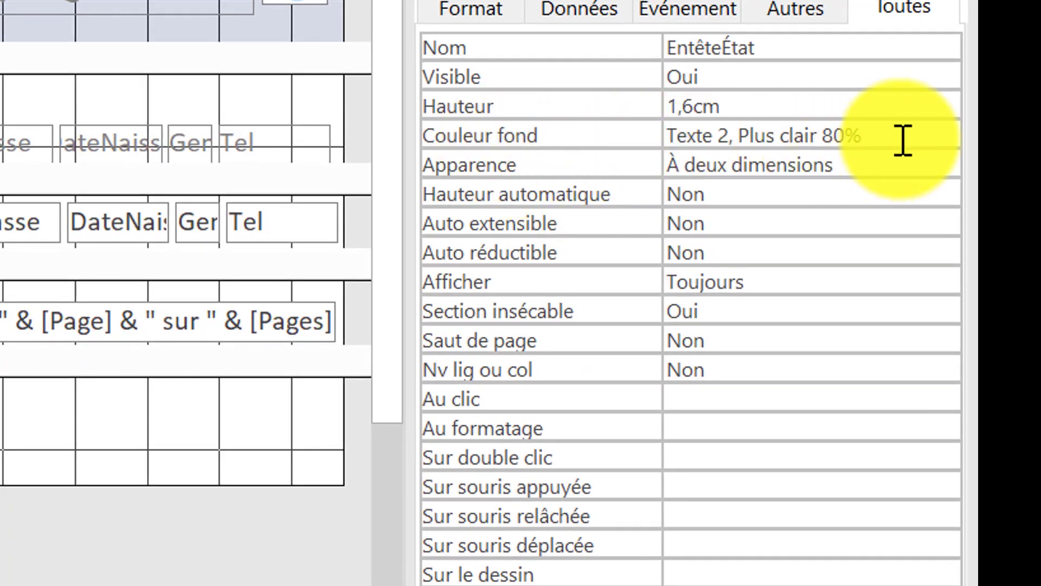
left_click(920, 148)
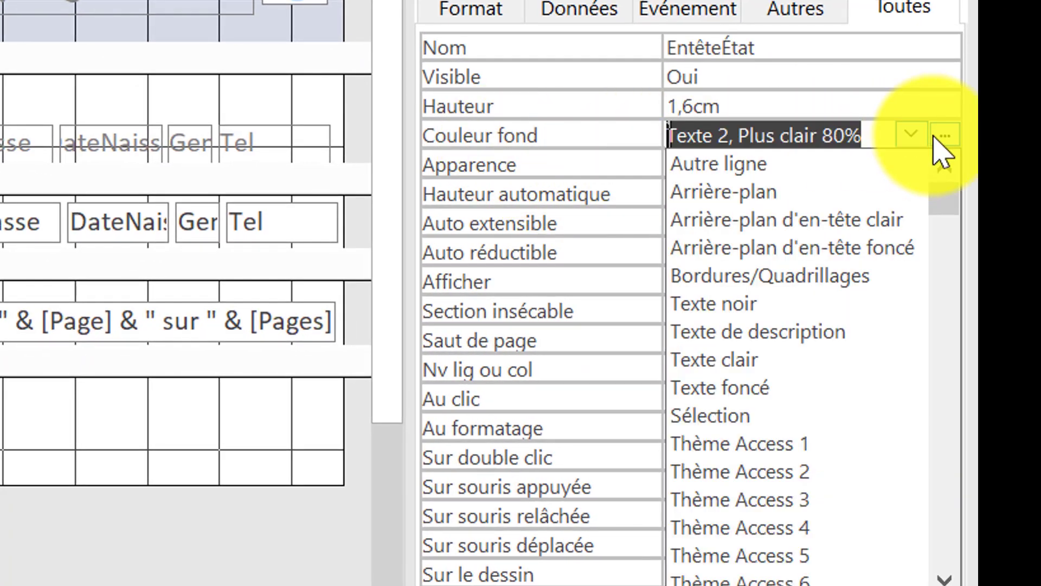
left_click(944, 135)
left_click(770, 183)
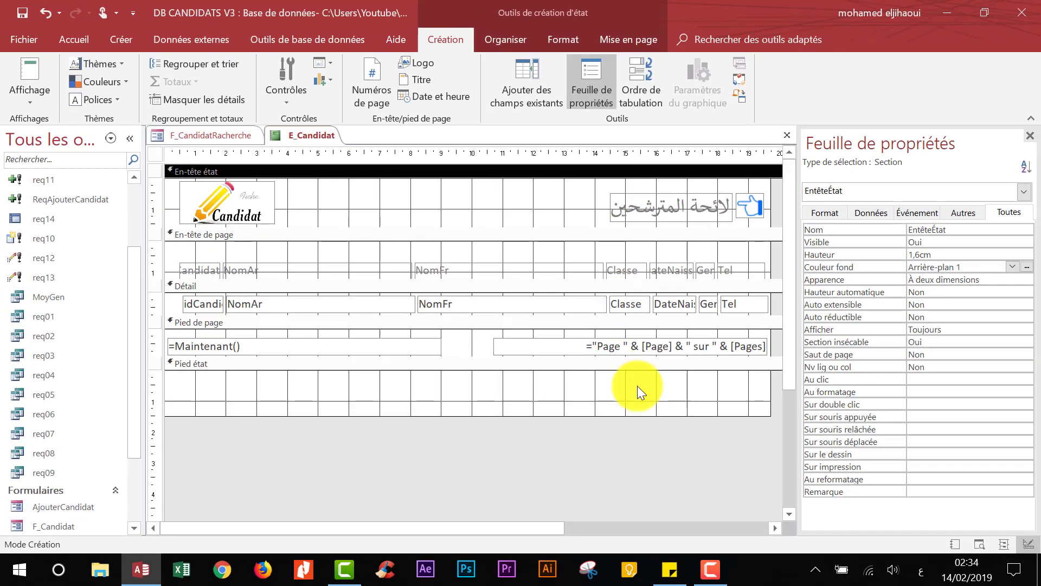
left_click(23, 537)
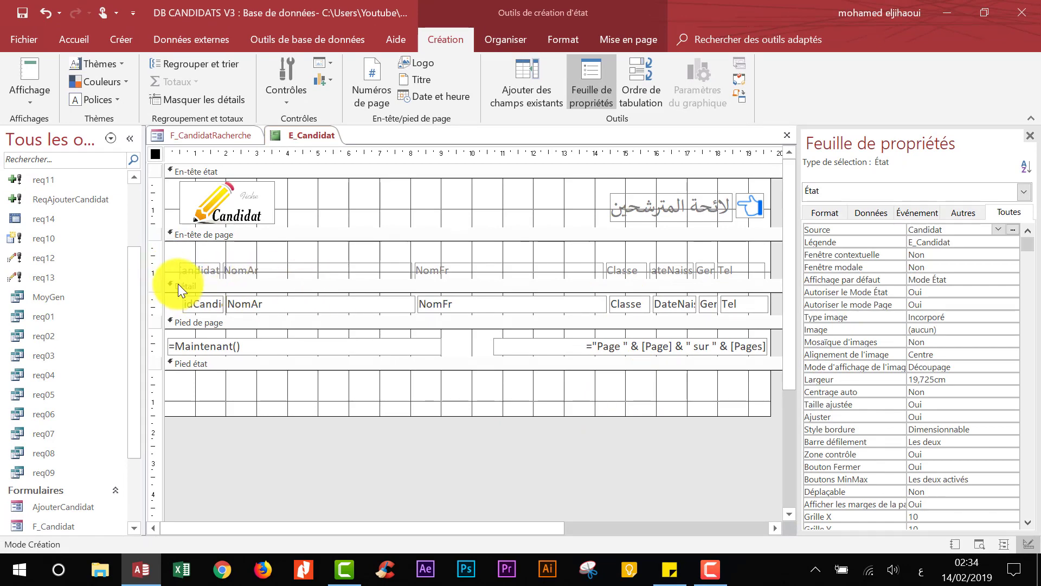
- Arrange the page header labels and their detail fields in a tabular layout, widening the idCandidat, Classe, DateNaiss, Genre and Tel columns
left_click(156, 271)
left_click_drag(157, 285, 155, 308)
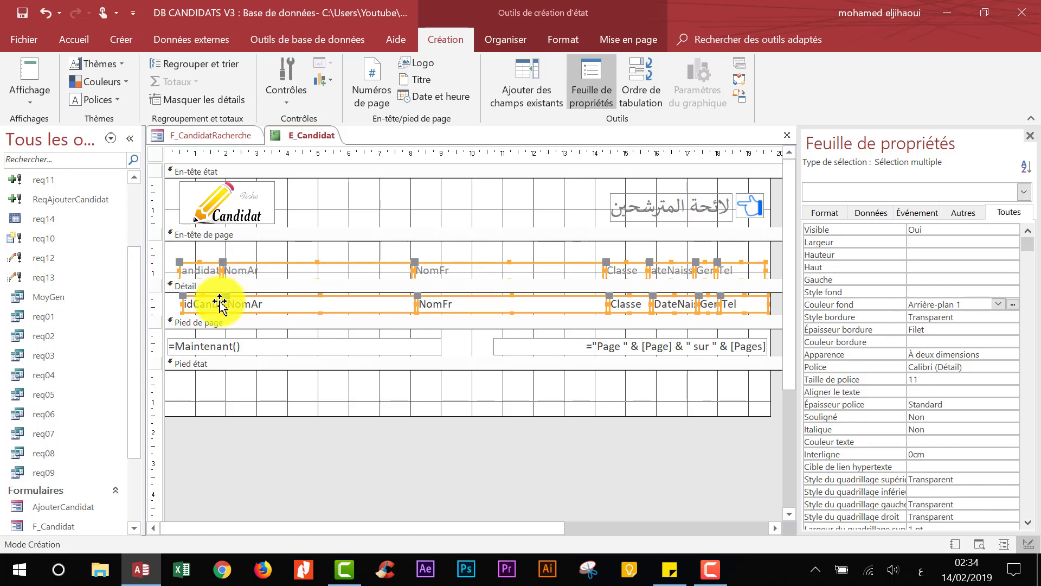
left_click(517, 39)
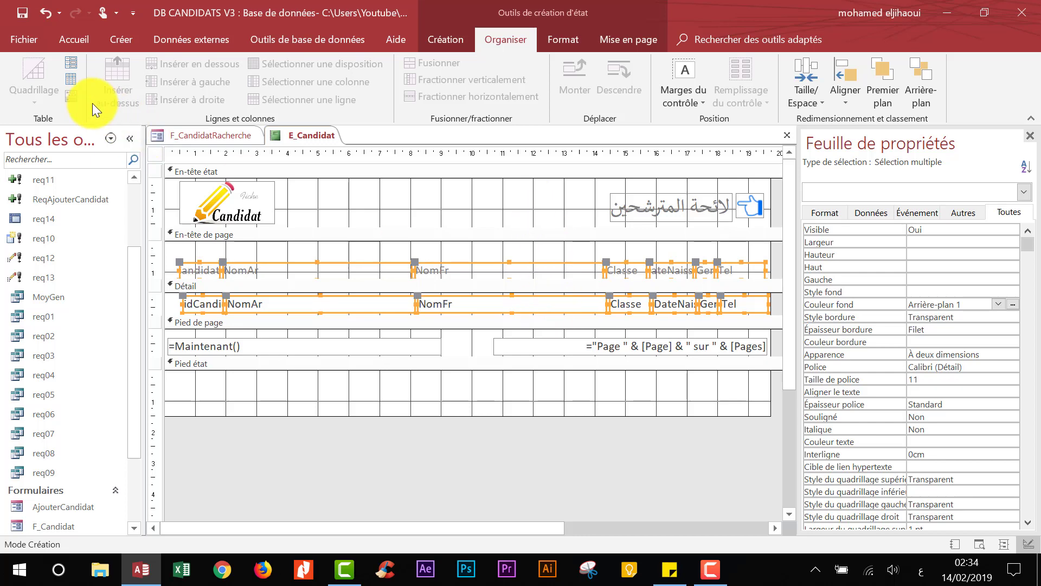
left_click(76, 83)
left_click(160, 267)
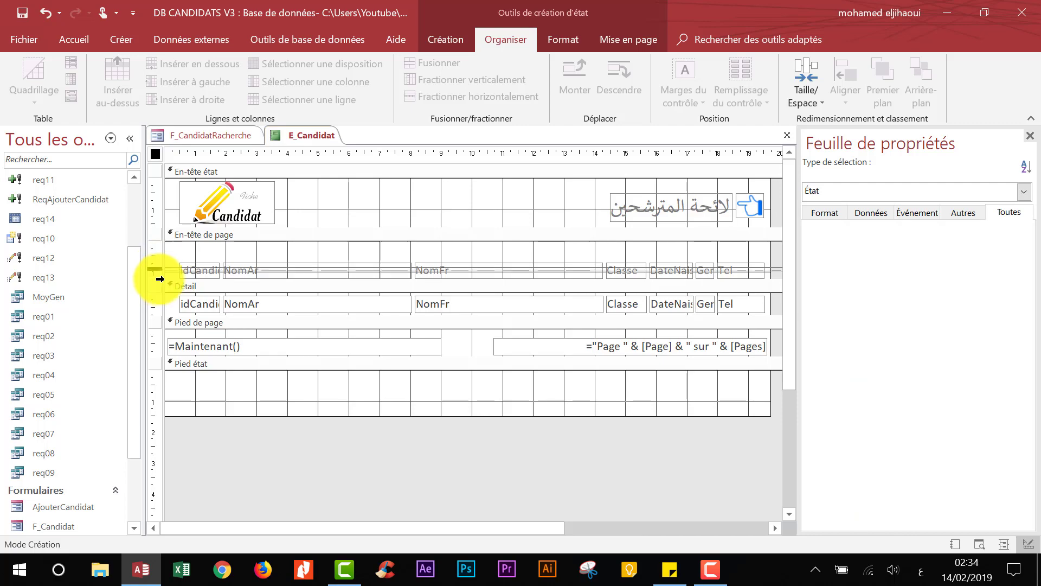
left_click(164, 303, "shift")
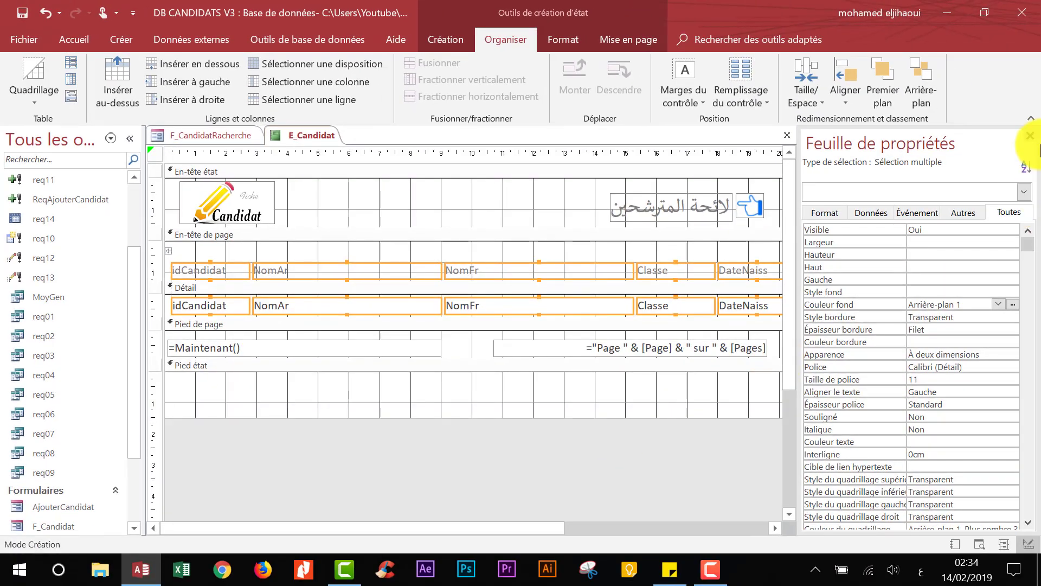
- Close the property sheet and collapse the navigation pane to enlarge the report's design area
left_click(1032, 135)
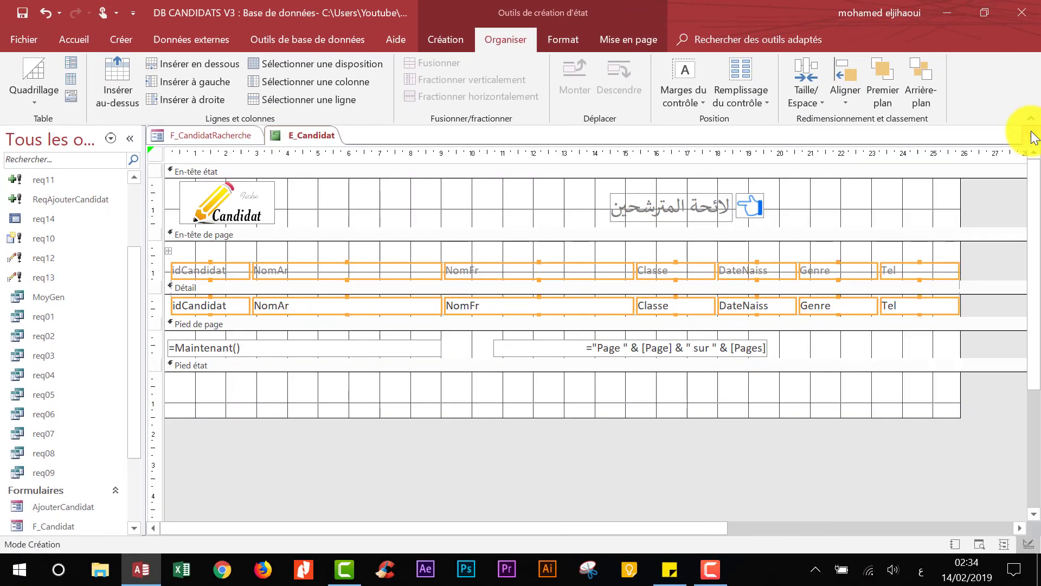
left_click(762, 464)
left_click(130, 139)
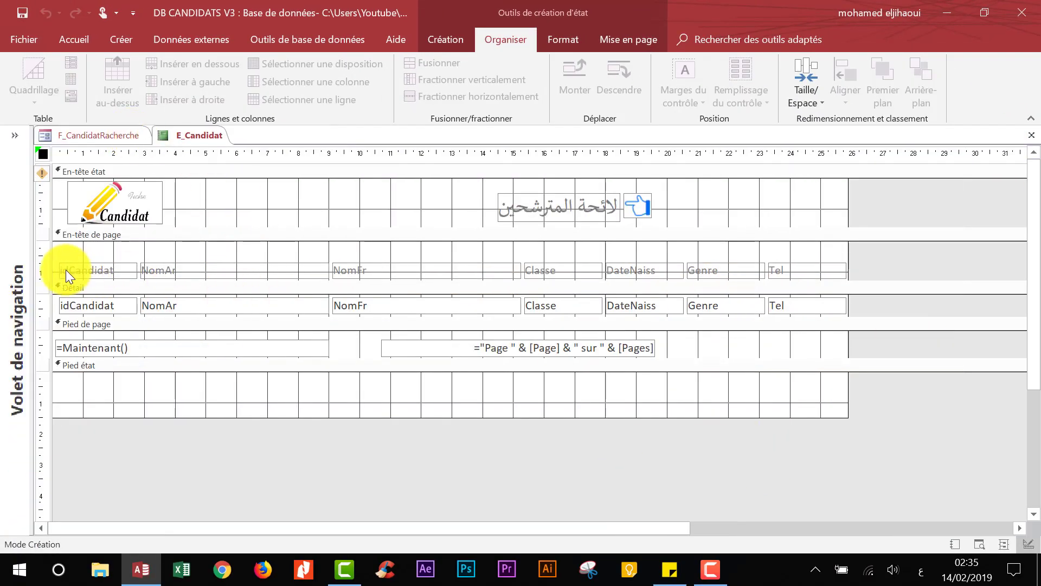
- Move the page header labels and the detail fields up within their sections and reduce the page header section's height
left_click(50, 271)
mouse_move(100, 271)
left_mouse_down()
mouse_move(100, 256)
mouse_move(110, 285)
mouse_move(104, 271)
left_mouse_up()
left_click(52, 290)
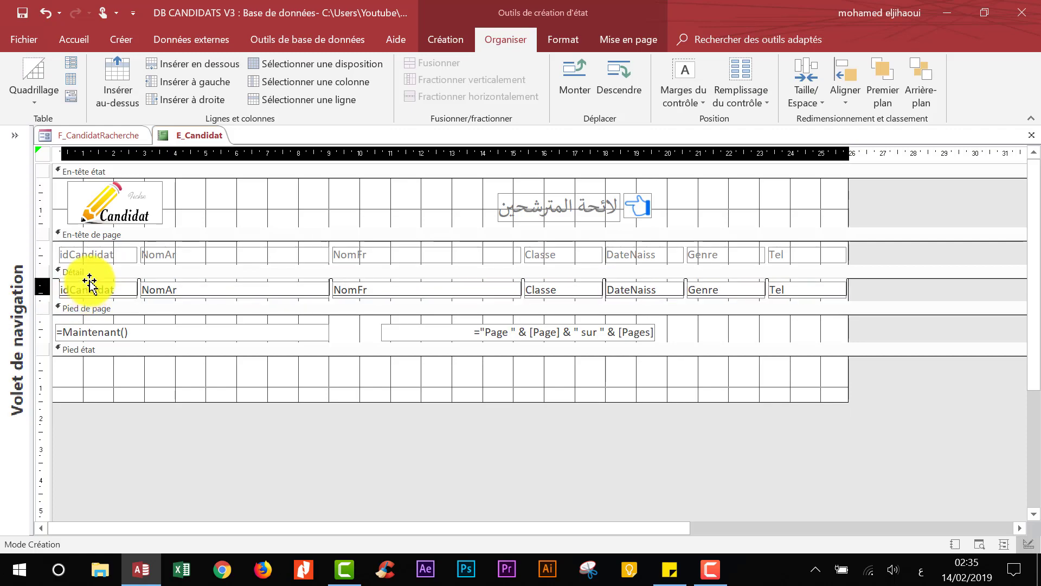
left_click(885, 256)
- Move the idCandidat column with its label to the right end of the table and place the NomAr column directly before it
left_click(114, 248)
left_click(161, 253)
left_click(74, 220)
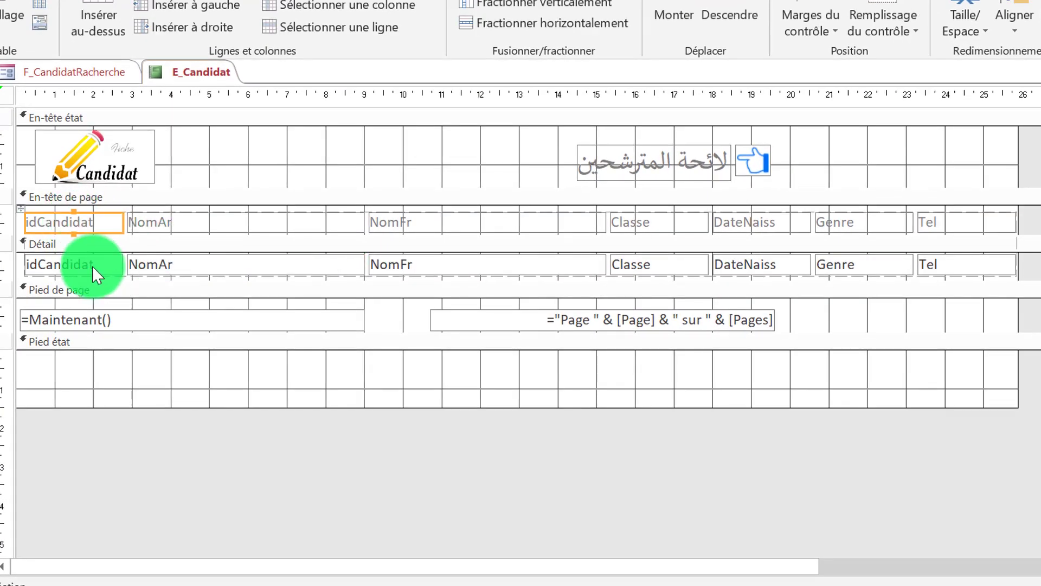
left_click_drag(92, 231, 1004, 256)
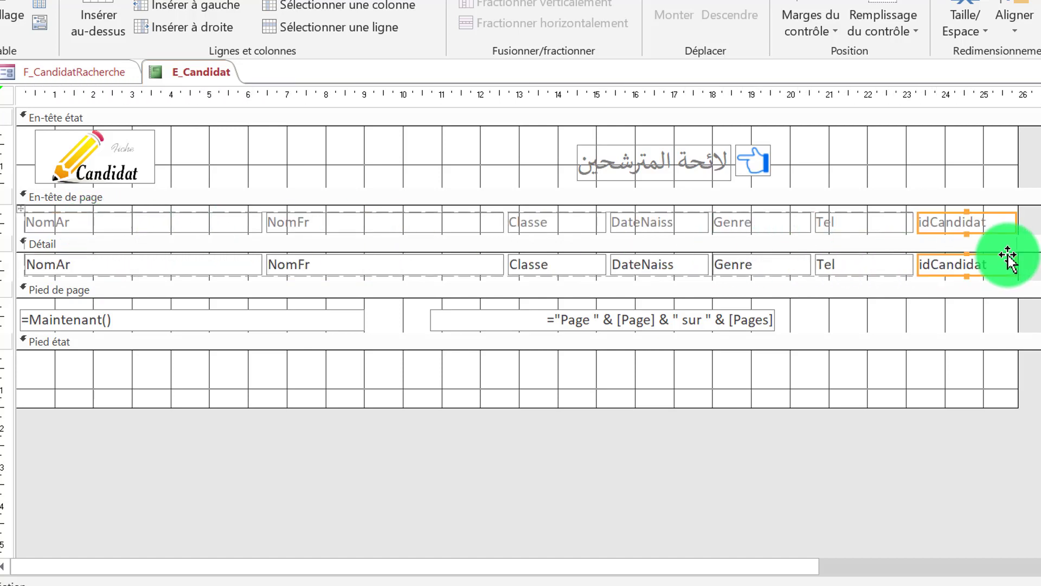
left_click(70, 222)
left_click(103, 264, "shift")
left_click_drag(130, 254, 906, 225)
- Place the NomFr column directly before NomAr and the Classe column directly before NomFr, moving labels and fields together
left_click(160, 227)
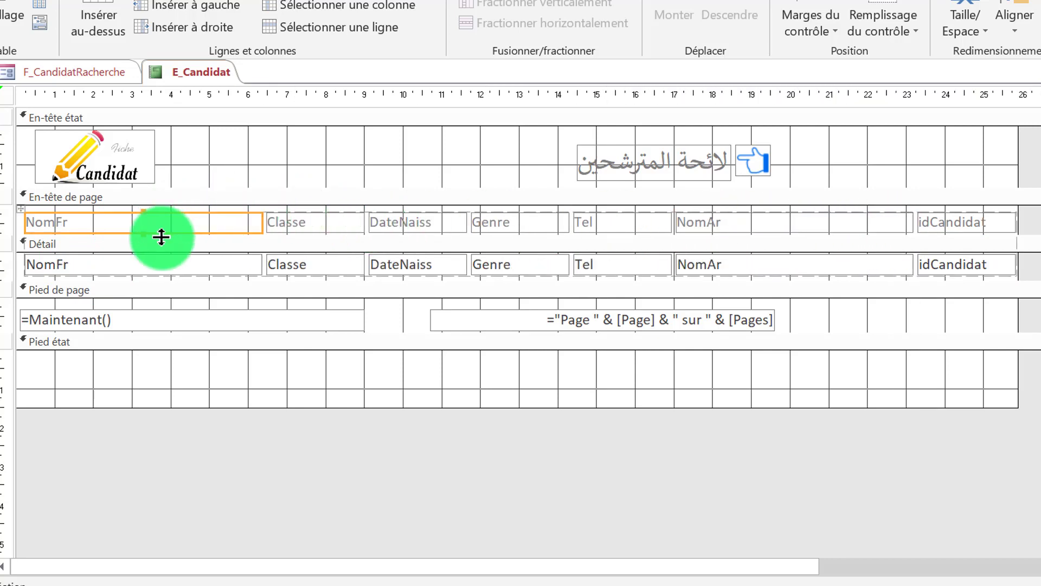
left_click(155, 266, "shift")
left_click_drag(167, 221, 638, 219)
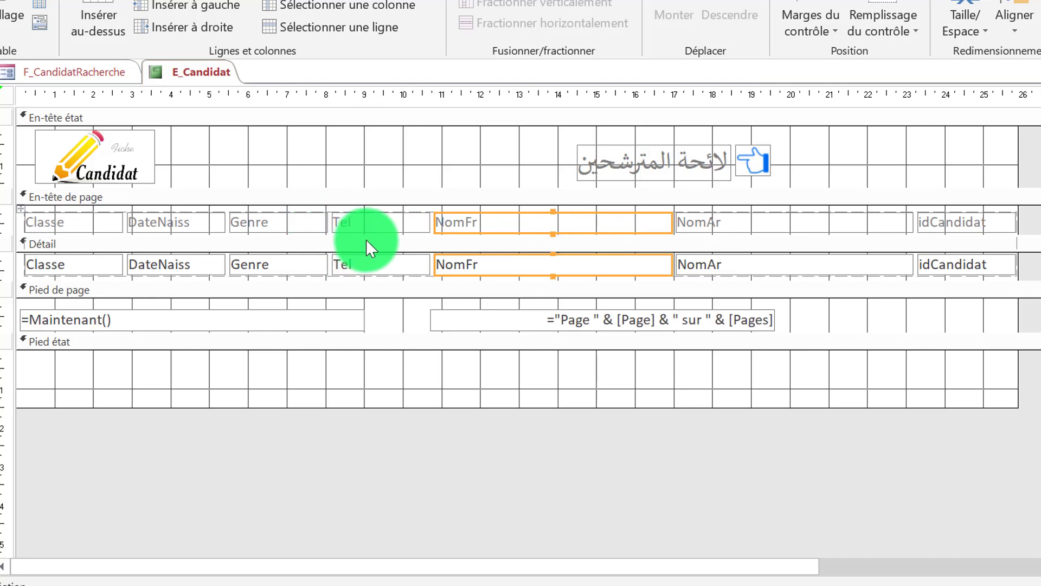
left_click(73, 218)
left_click(83, 255, "shift")
left_click_drag(87, 242, 431, 241)
- Move the DateNaiss column directly before Classe and the Tel column to the left end of the table, before Genre
left_click(90, 263)
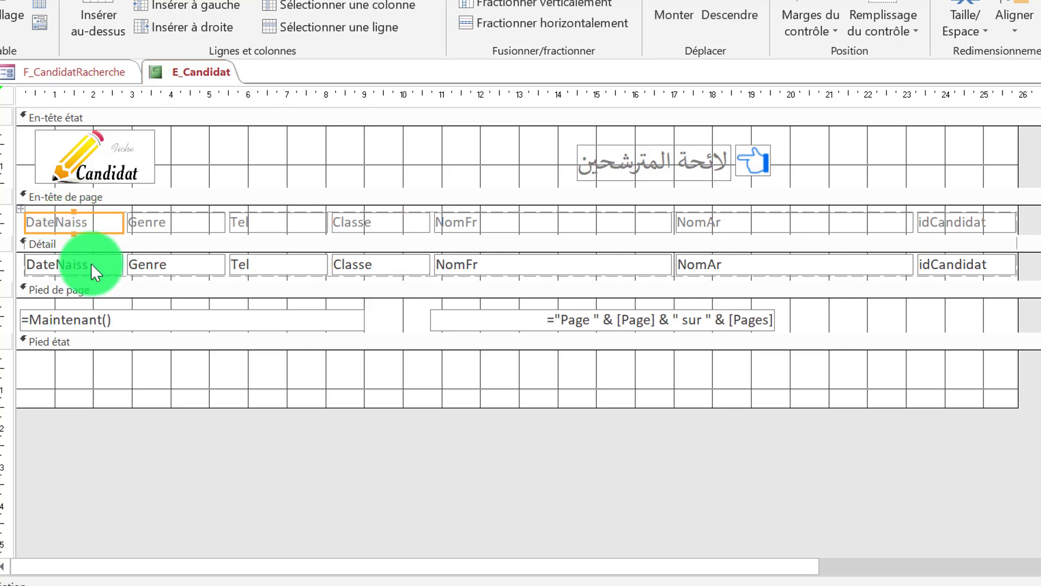
left_click(89, 225, "shift")
left_click_drag(84, 220, 320, 233)
left_click(163, 225)
left_click(181, 264, "shift")
left_click_drag(155, 228, 67, 230)
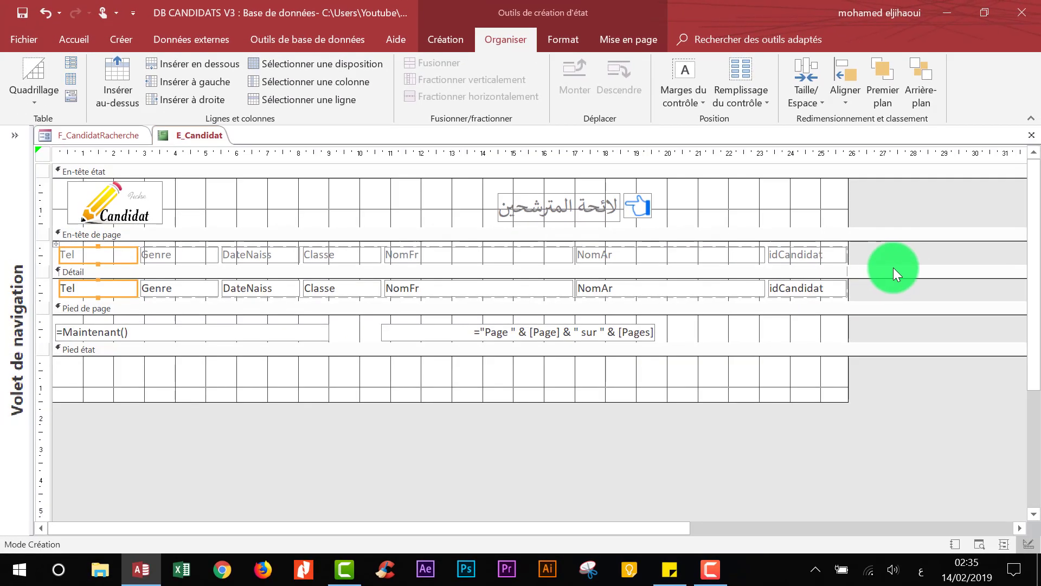
- Centre the text of all the page header labels and detail fields
left_click(41, 292)
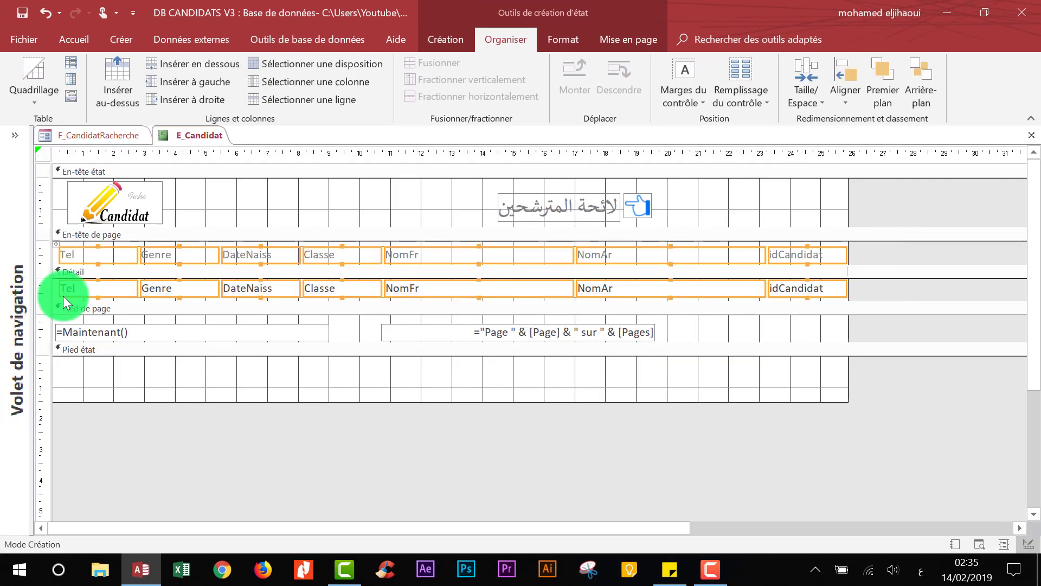
left_click(75, 38)
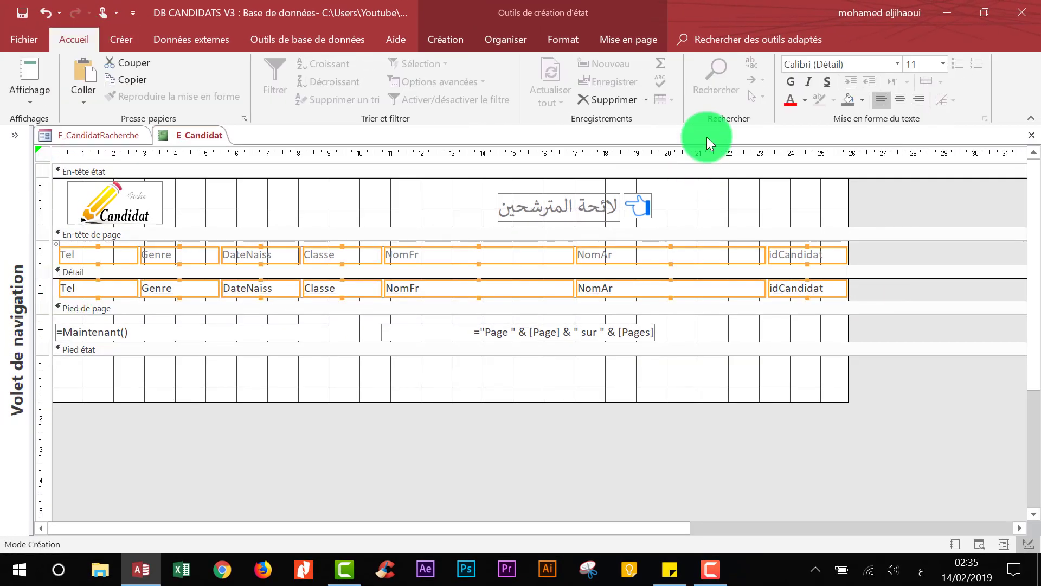
left_click(900, 99)
- Format the page header labels and detail fields in bold Sakkal Majalla with the automatic black font colour
left_click(857, 64)
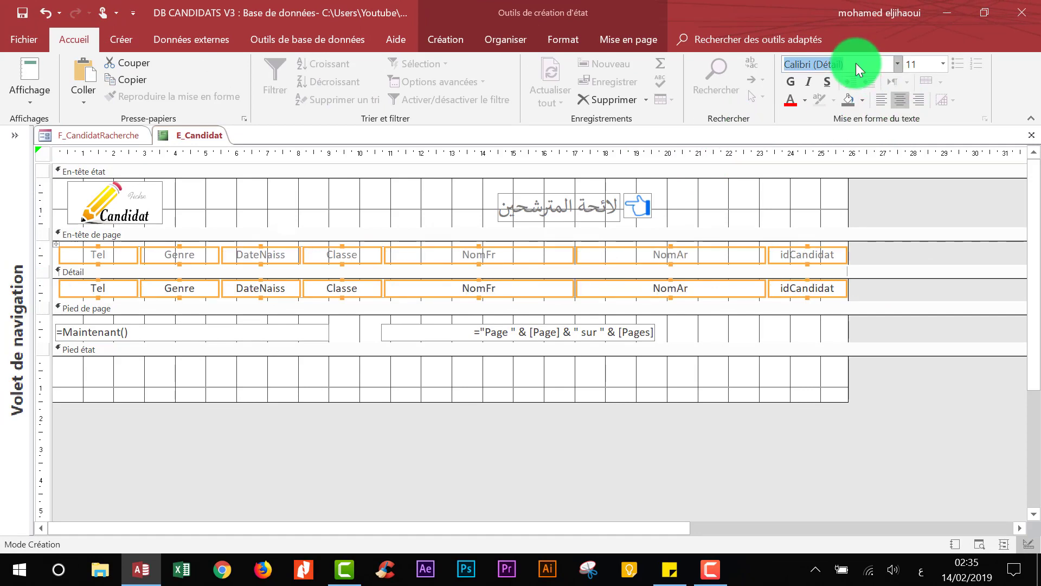
key("BackSpace")
key("alt+shift")
type("Sak")
key("Return")
left_click(792, 83)
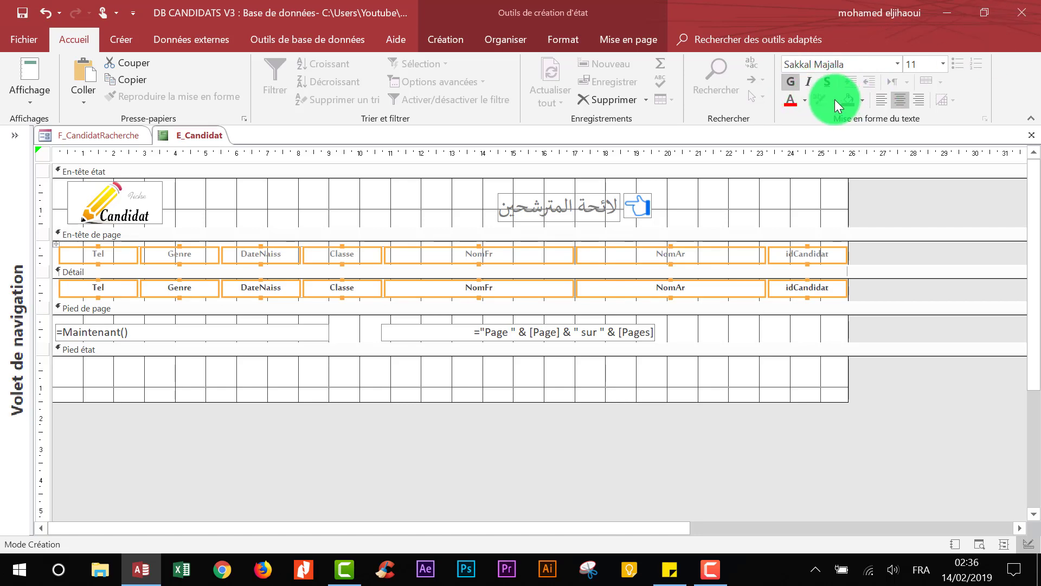
left_click(805, 100)
left_click(809, 119)
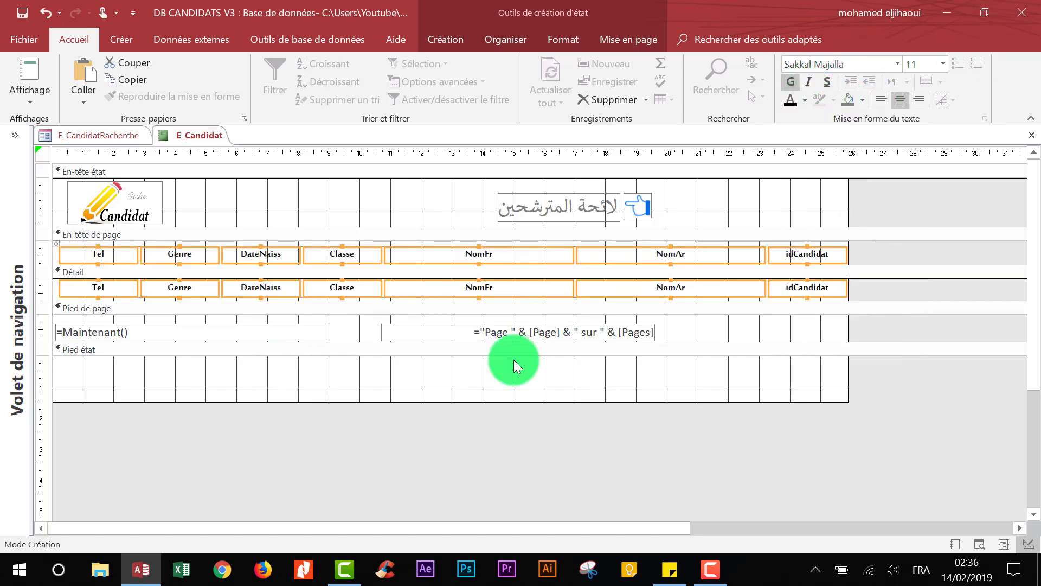
- Fill only the page header labels with the lightest grey shade of the white theme colour
left_click_drag(872, 245, 24, 258)
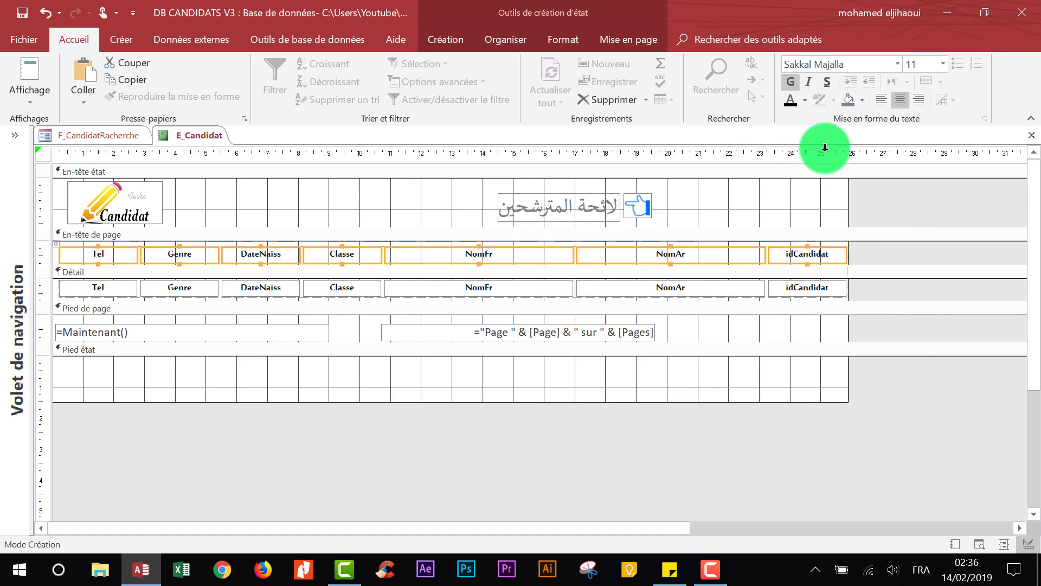
left_click(860, 99)
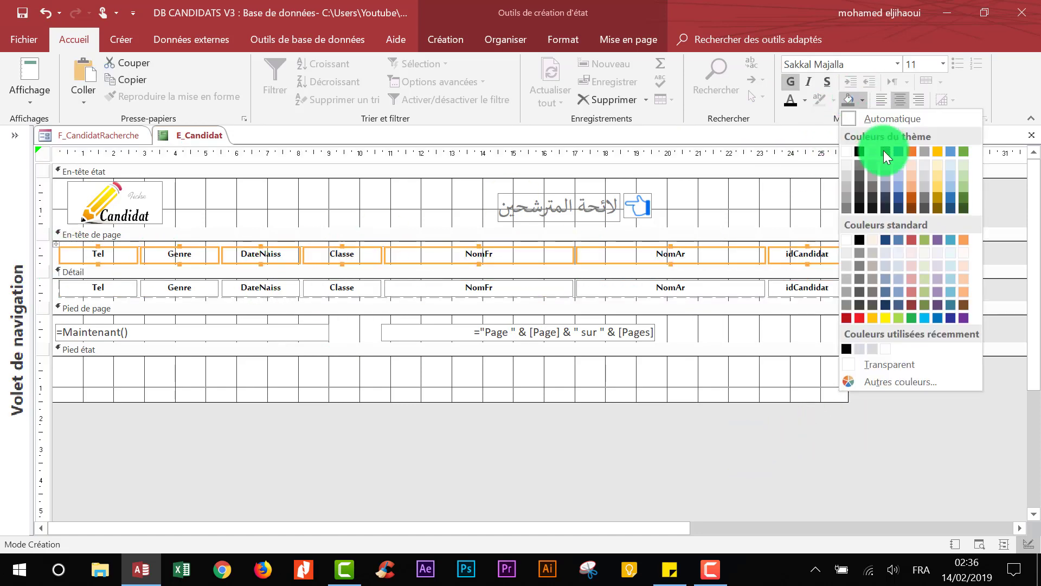
left_click(847, 165)
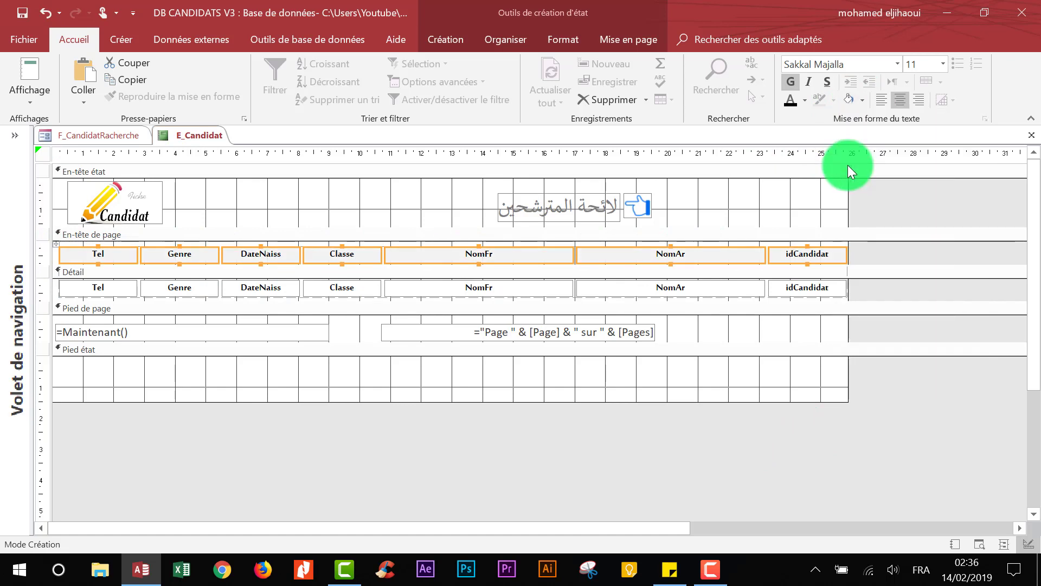
- Set the upper, lower, left and right inner margins (Marge intérieure) of all page header labels and detail fields to 0 cm
left_click_drag(56, 242, 45, 291)
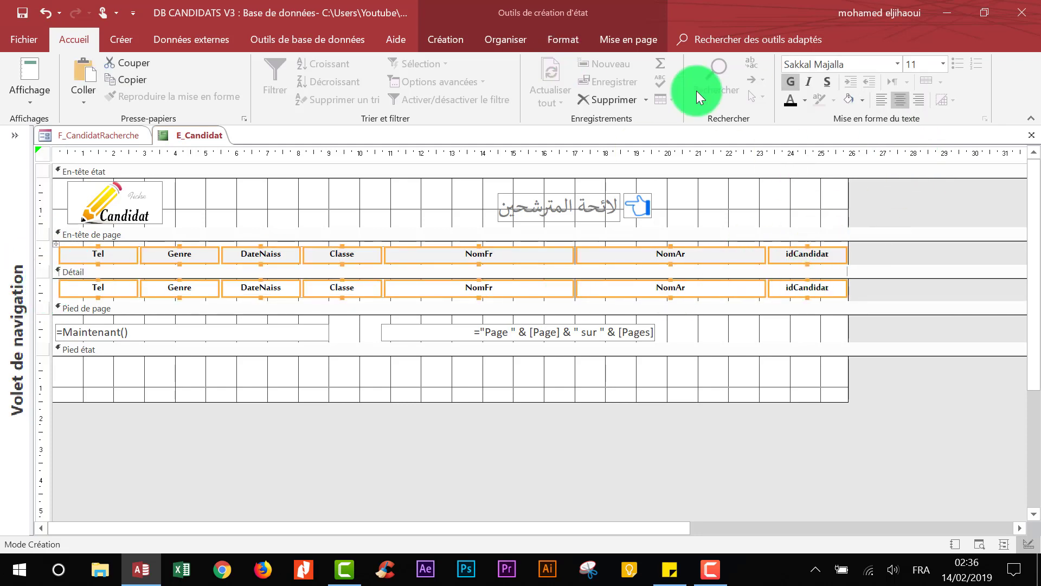
left_click(458, 40)
left_click(596, 76)
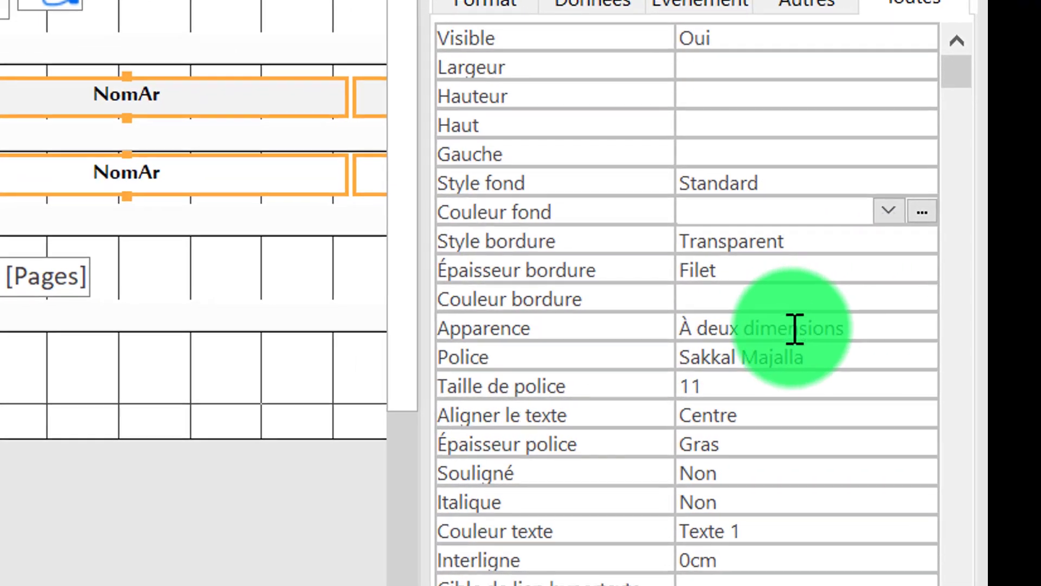
scroll(944, 353, "down", 6)
scroll(877, 303, "down", 3)
left_click(413, 176)
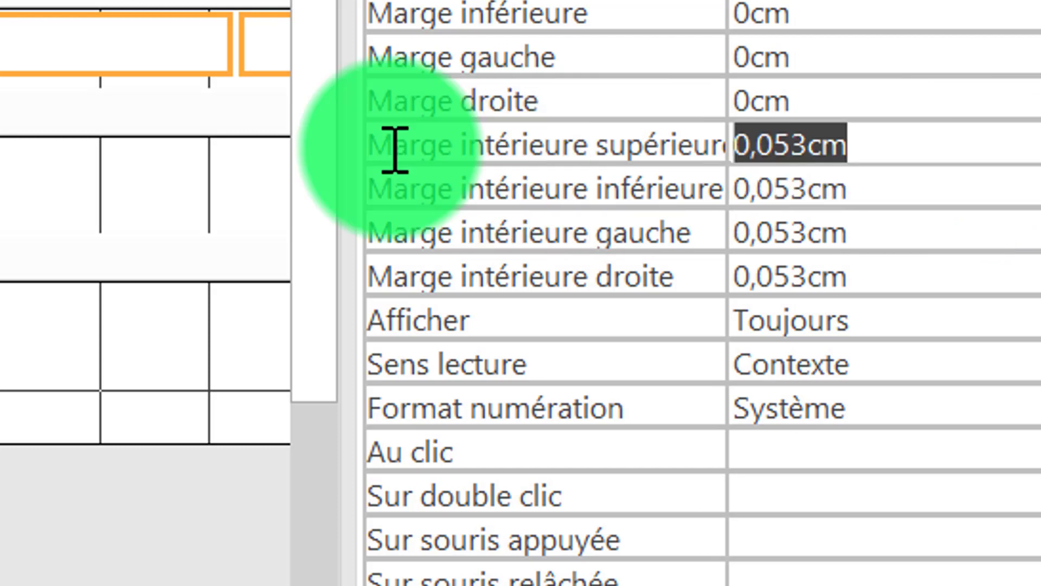
type("0")
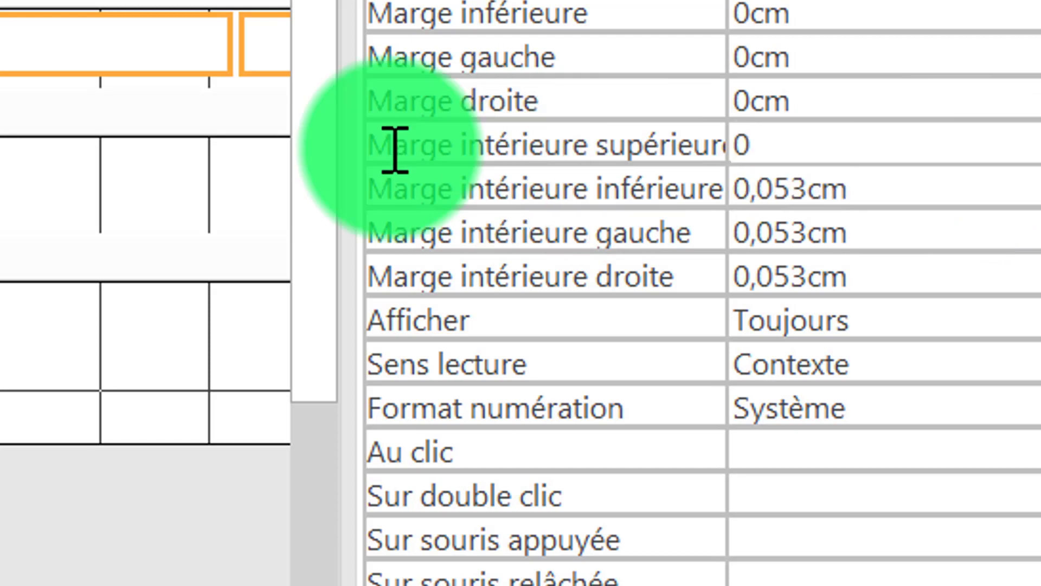
key("Return")
type("0")
key("Return")
type("0")
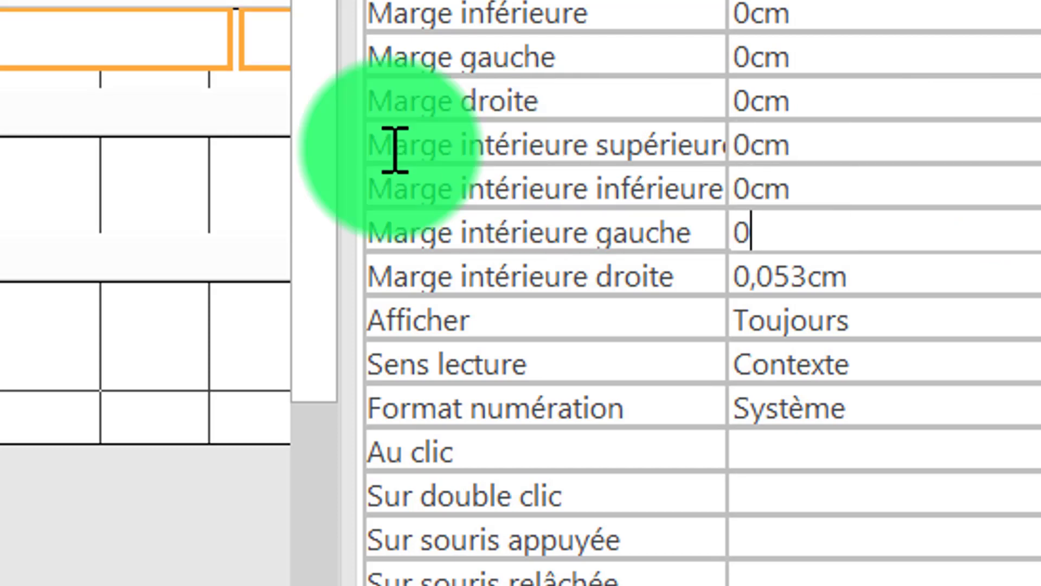
key("Return")
type("0")
key("Return")
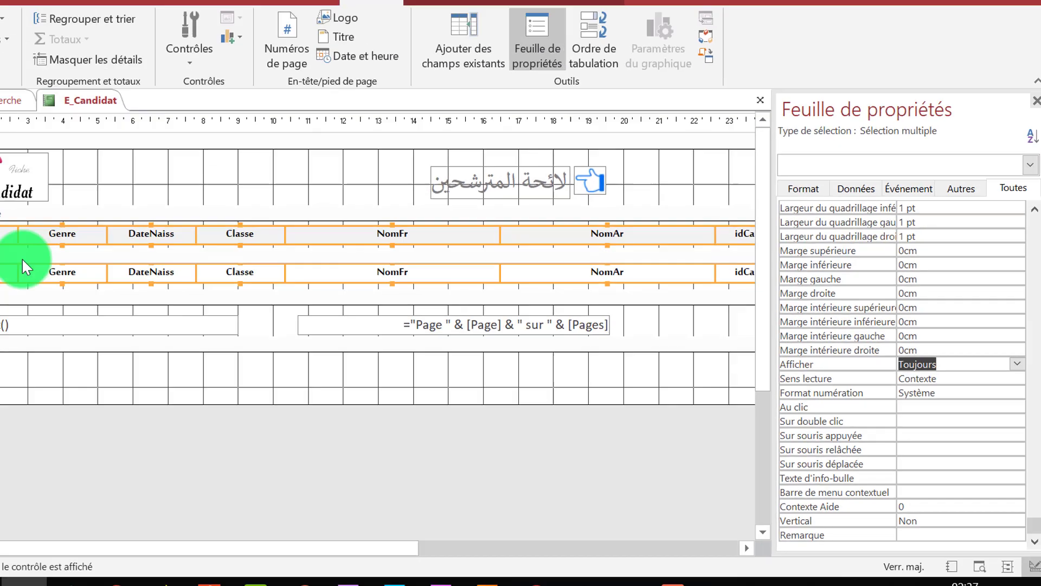
- Reduce the heights of the page header and detail sections so they fit closely around their rows
left_click(477, 456)
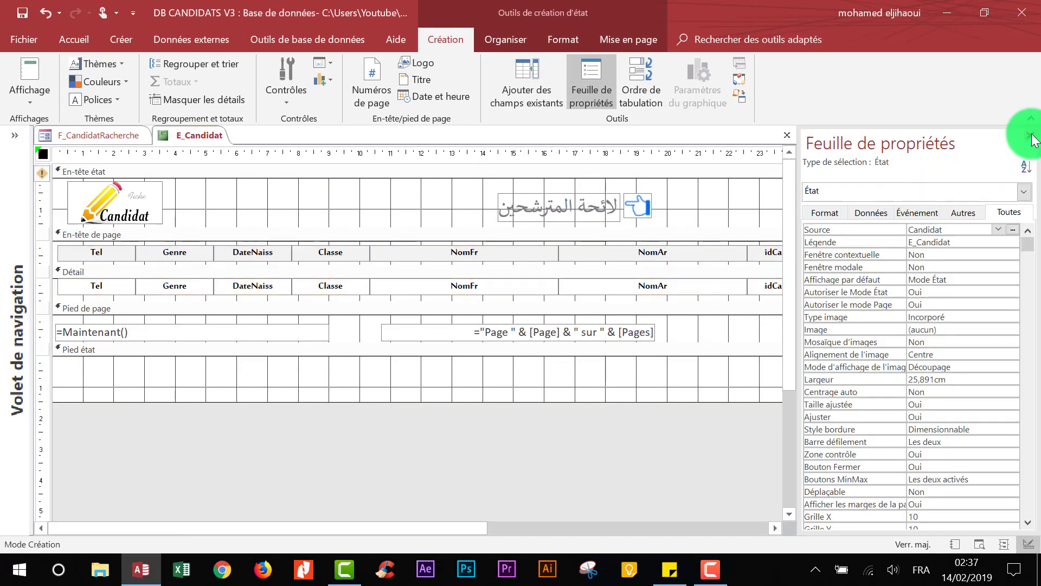
left_click_drag(122, 304, 117, 298)
left_click_drag(73, 270, 101, 248)
- Apply a thin outline thickness to all the page header labels and detail fields
left_click(49, 251)
left_click(129, 295)
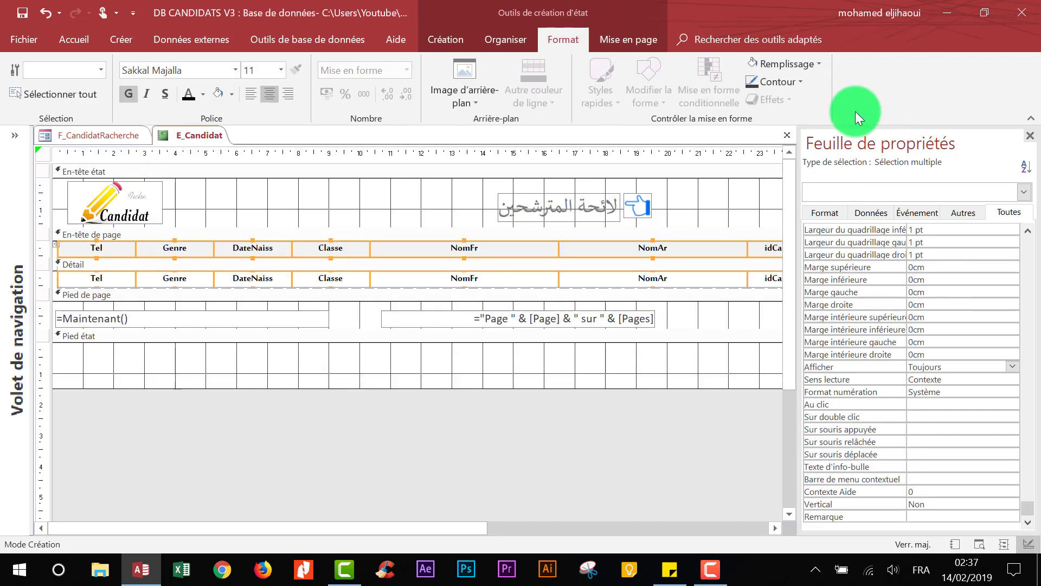
left_click(801, 81)
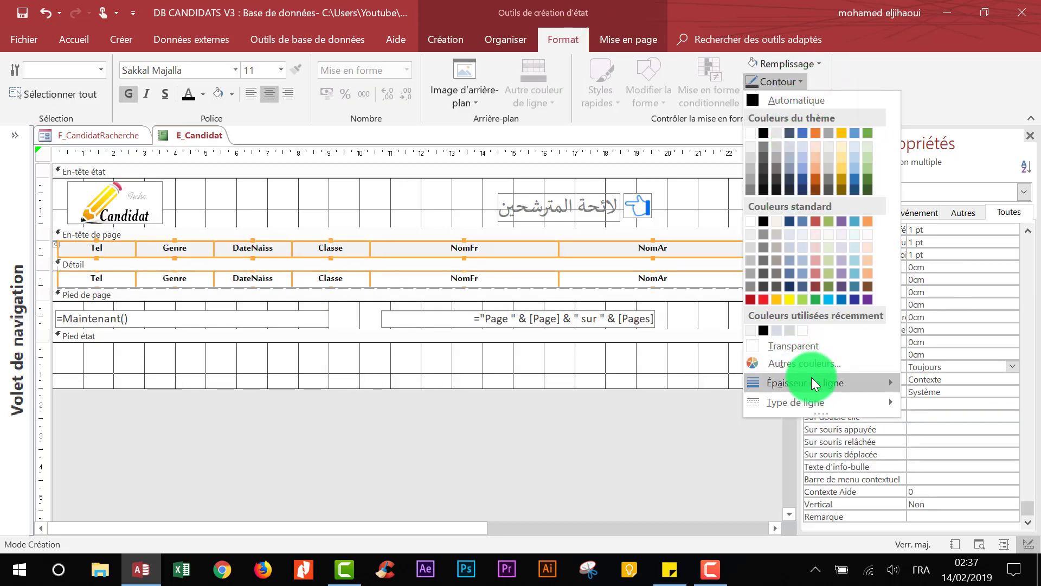
mouse_move(808, 382)
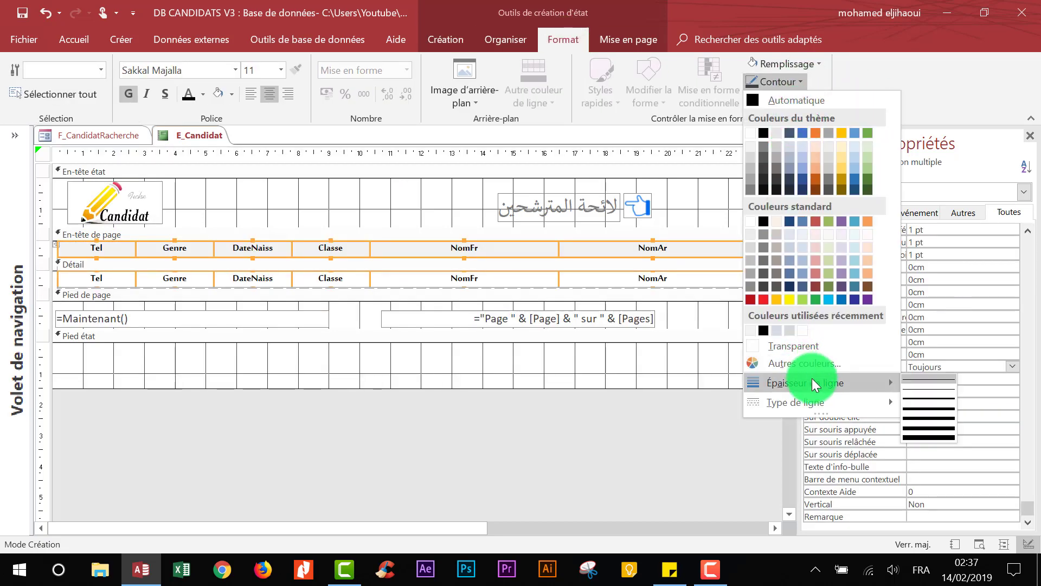
left_click(922, 386)
left_click(578, 449)
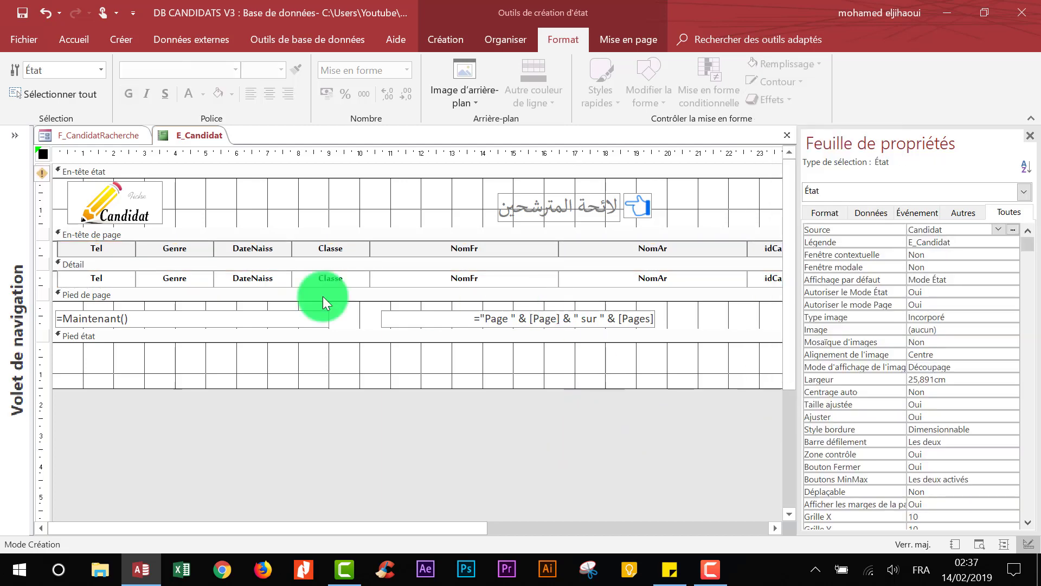
- Colour the outlines of all the page header labels and detail fields with the standard dark red
left_click_drag(40, 245, 41, 281)
left_click(775, 81)
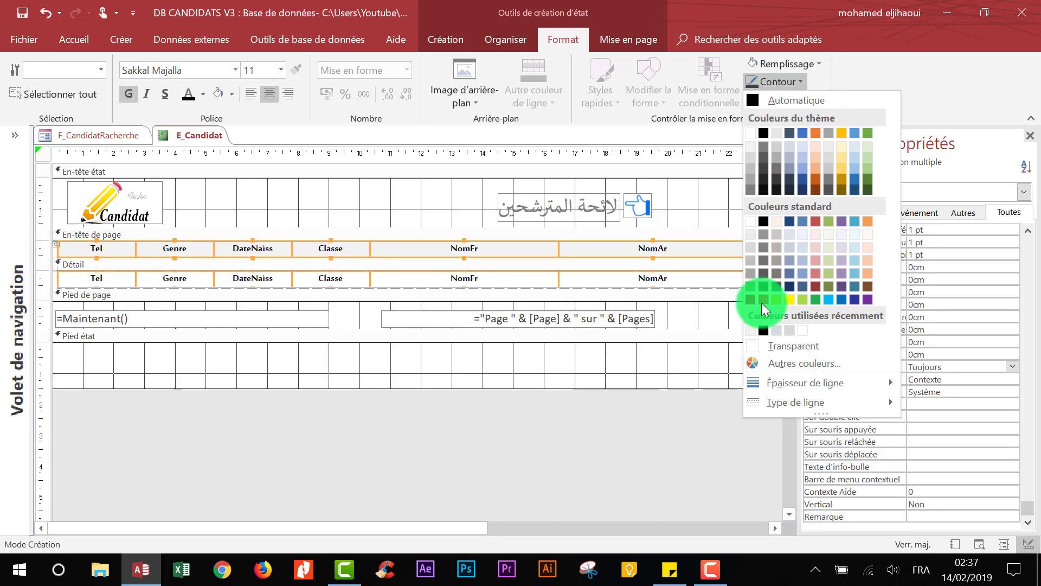
left_click(750, 298)
left_click(640, 430)
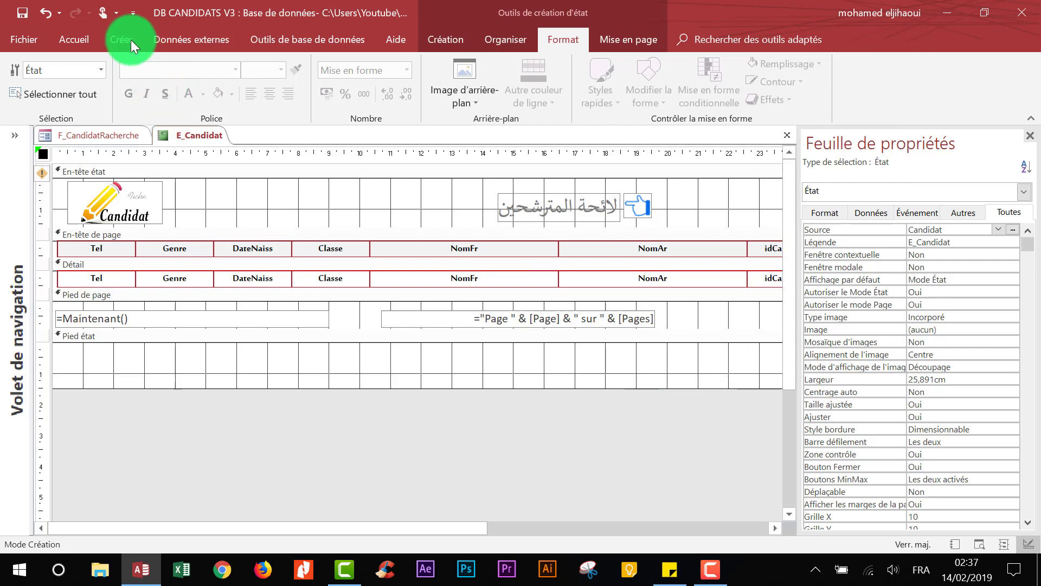
- Preview the candidate table in report view and return to design view
left_click(74, 44)
left_click(25, 69)
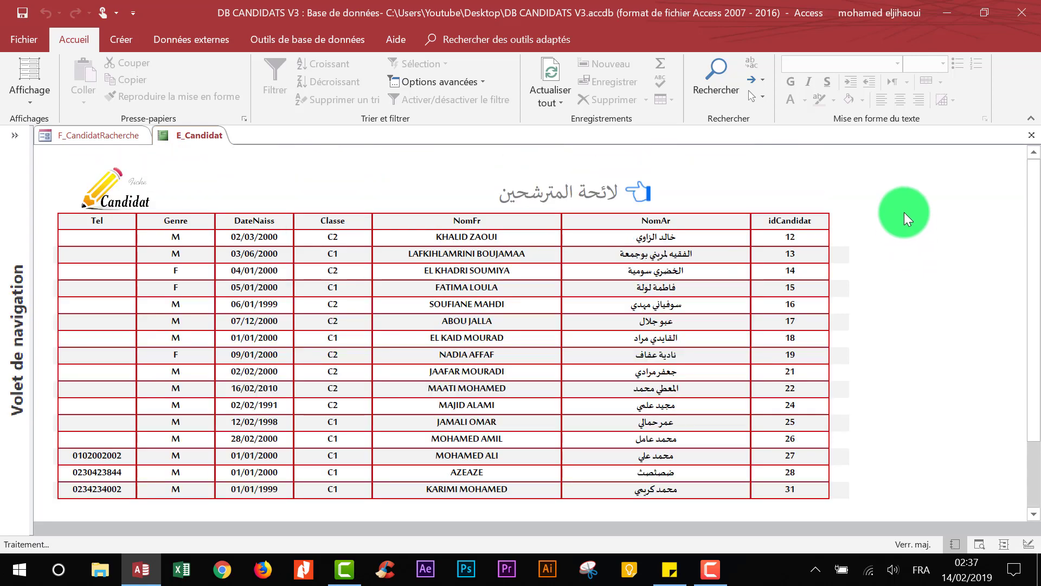
right_click(904, 213)
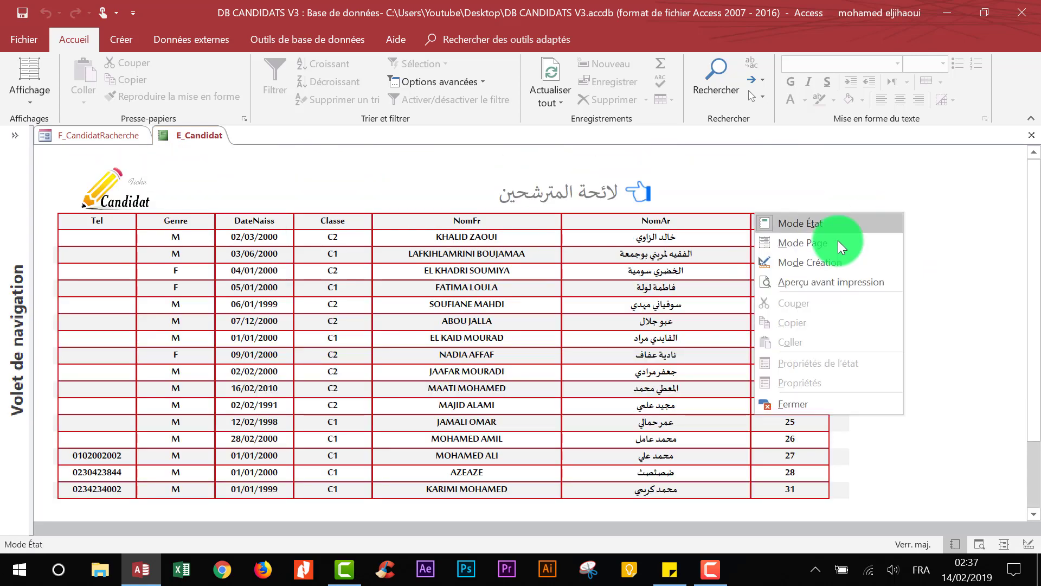
left_click(803, 263)
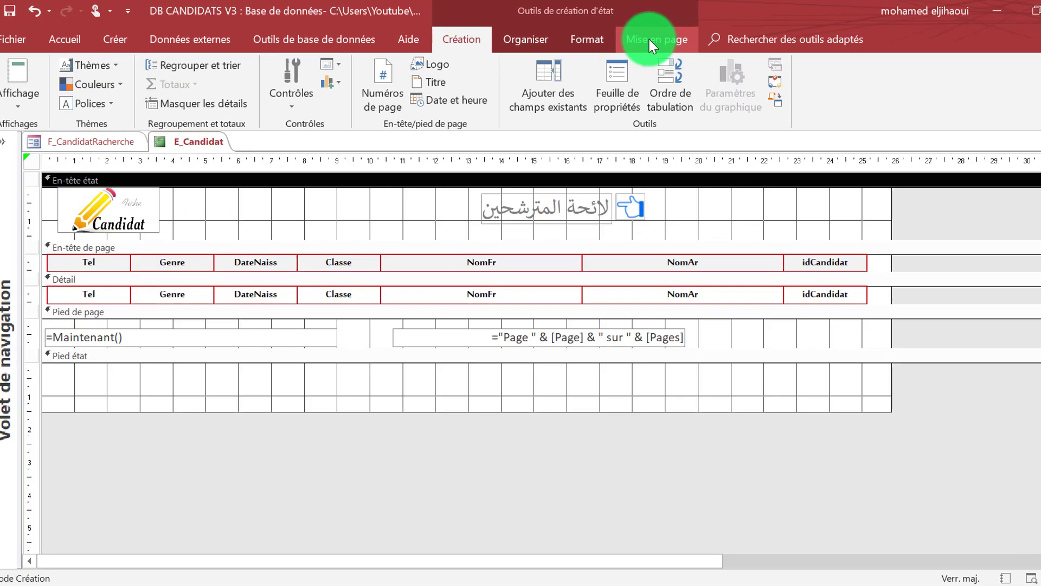
- Try the Paysage and Portrait page orientations in the report's page setup
left_click(648, 37)
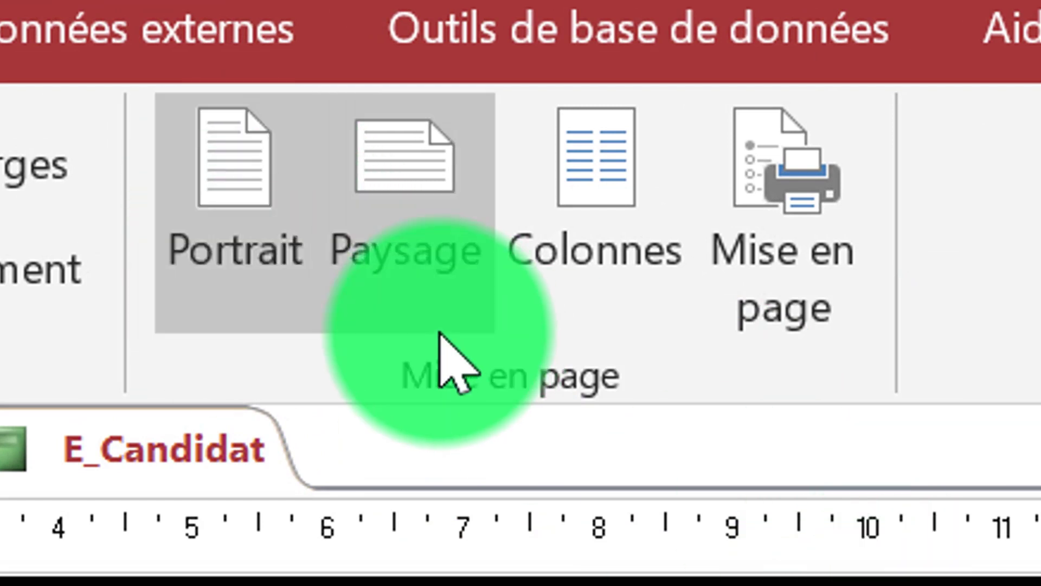
left_click(458, 234)
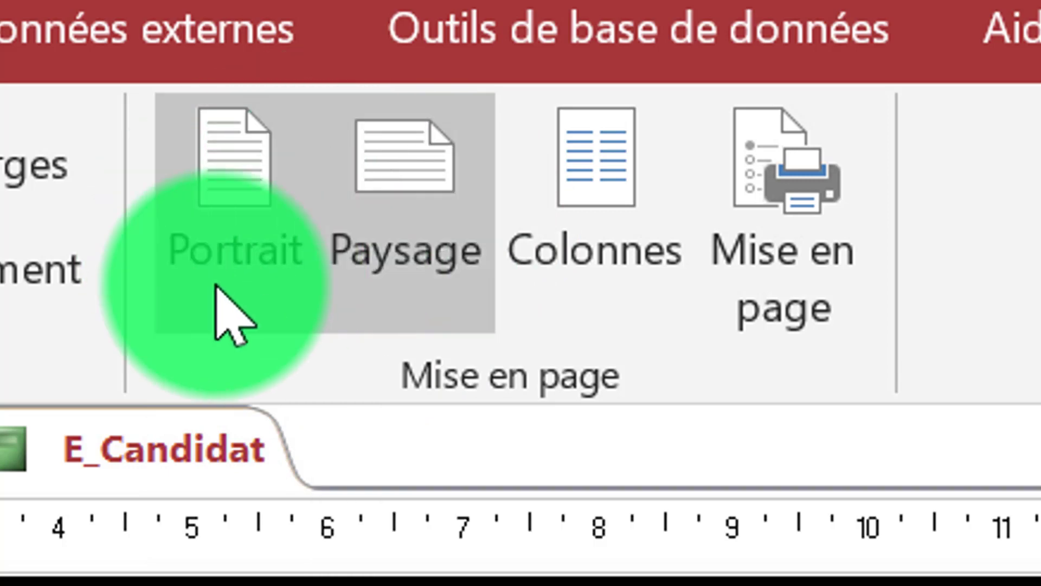
left_click(249, 255)
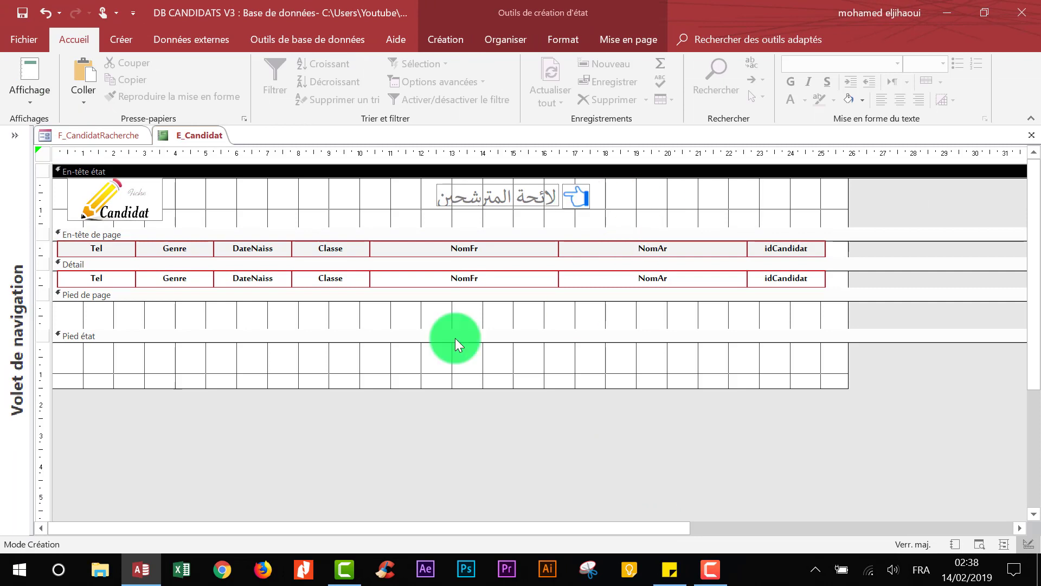
- Move the logo in the report header to line up with the table's left edge and save the report
left_click(116, 212)
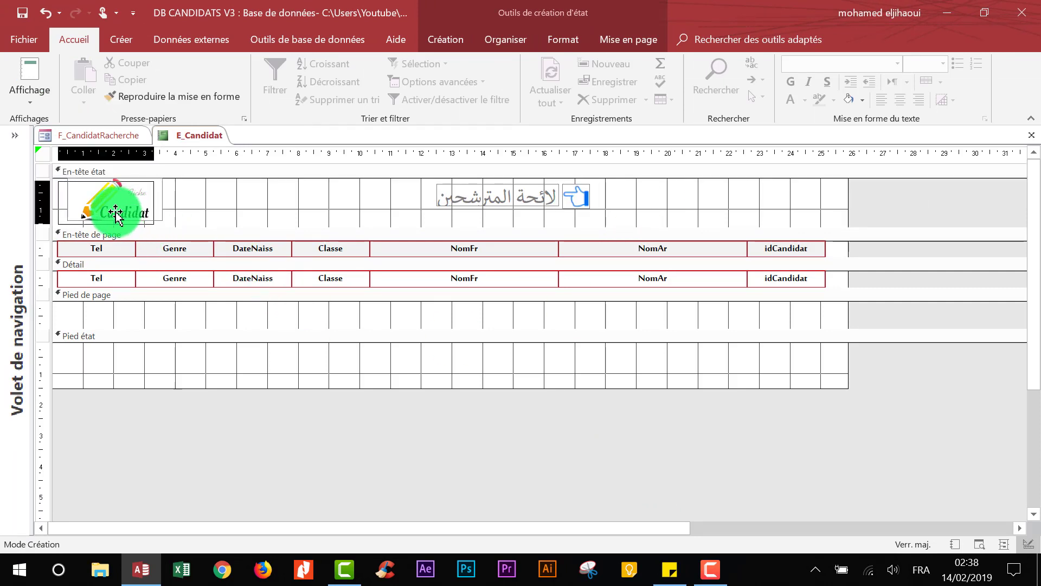
left_click_drag(125, 209, 116, 213)
left_click(22, 13)
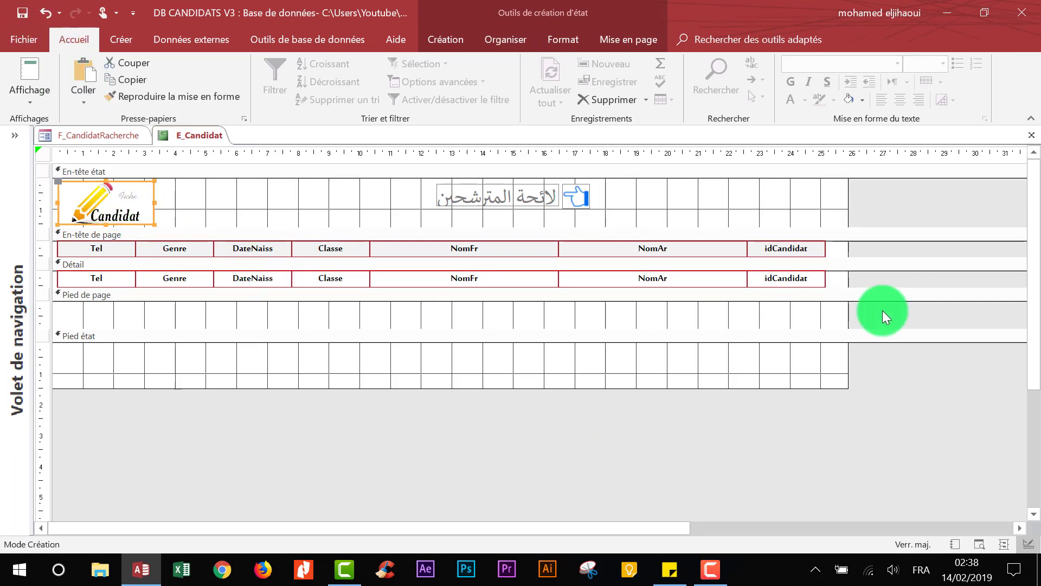
- In layout view, narrow the DateNaiss, Classe, NomFr, NomAr and idCandidat columns so the table fits the portrait page width
right_click(200, 131)
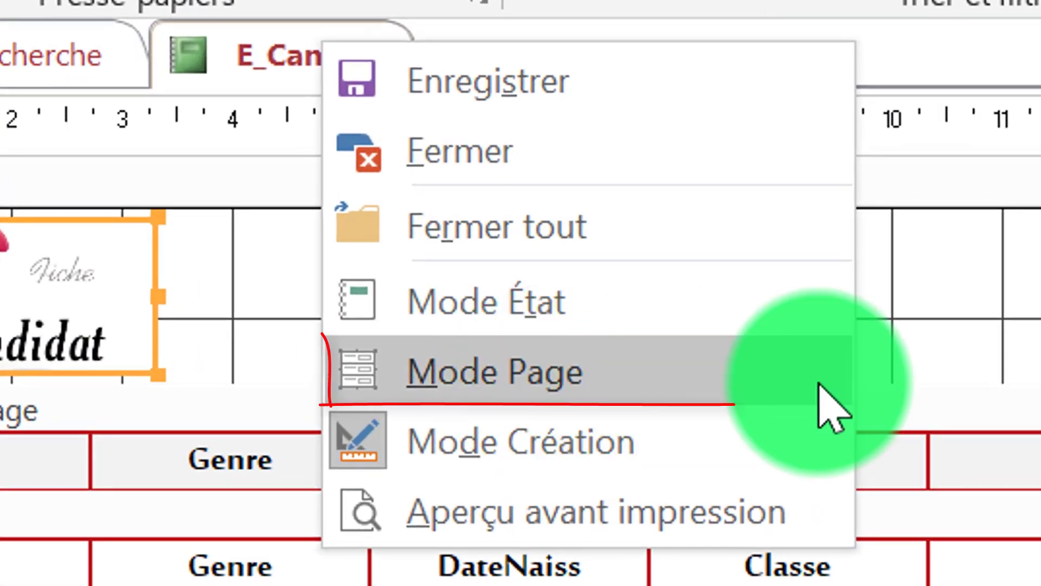
left_click(558, 380)
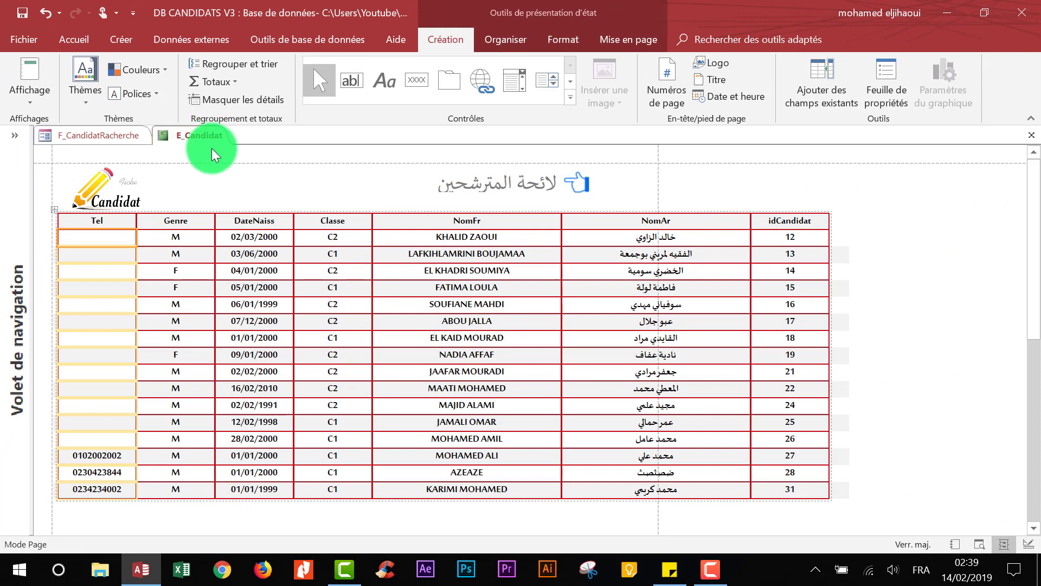
right_click(207, 135)
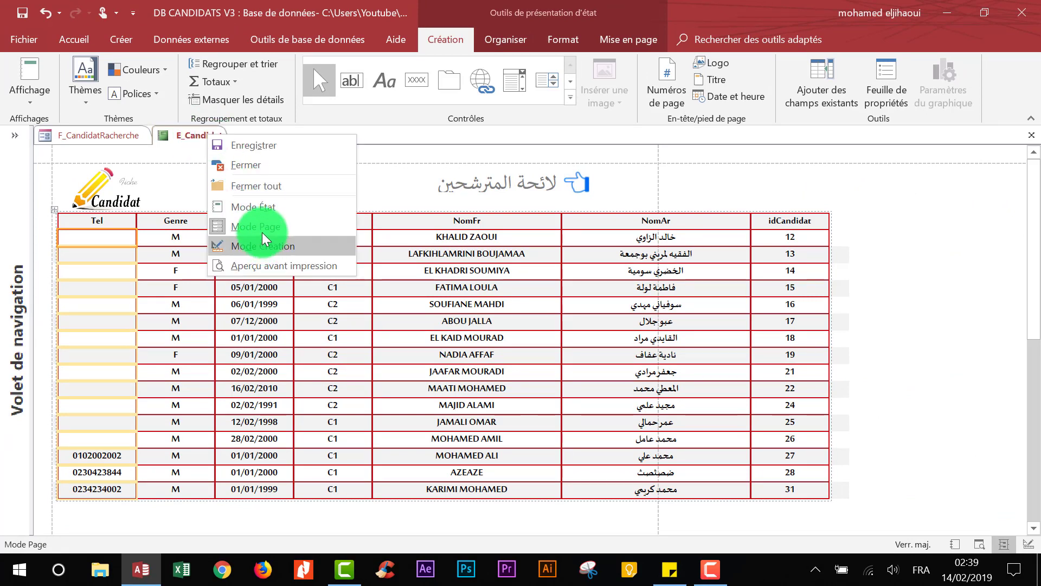
left_click(171, 135)
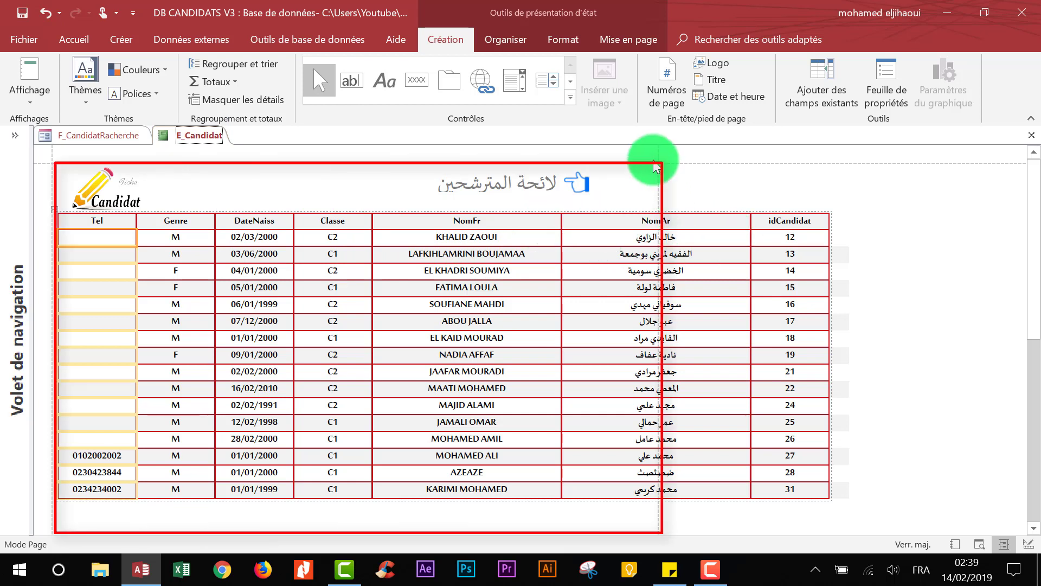
left_click(501, 221)
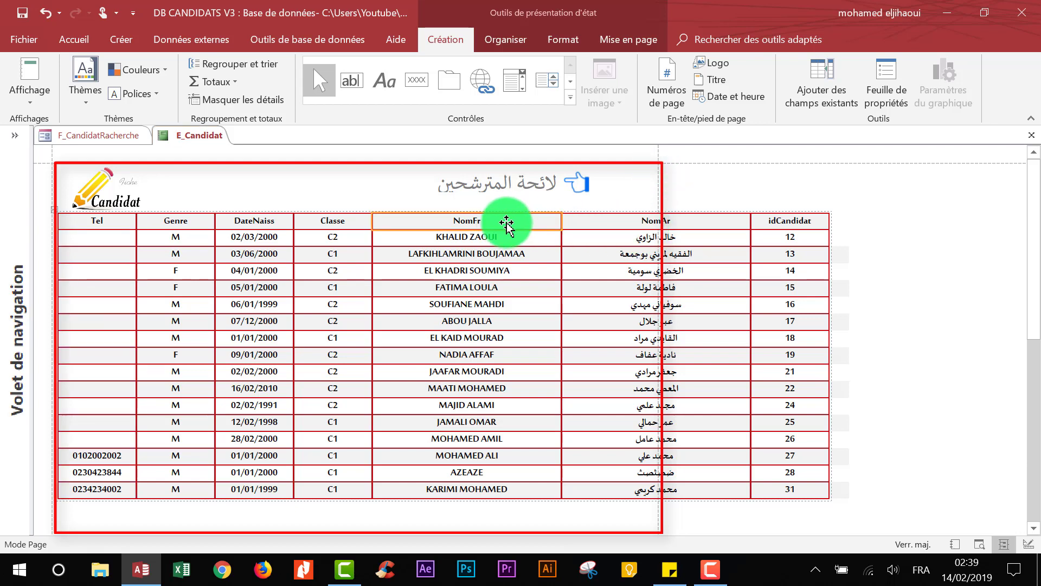
left_click_drag(561, 221, 509, 221)
left_click(564, 224)
left_click_drag(715, 222, 686, 221)
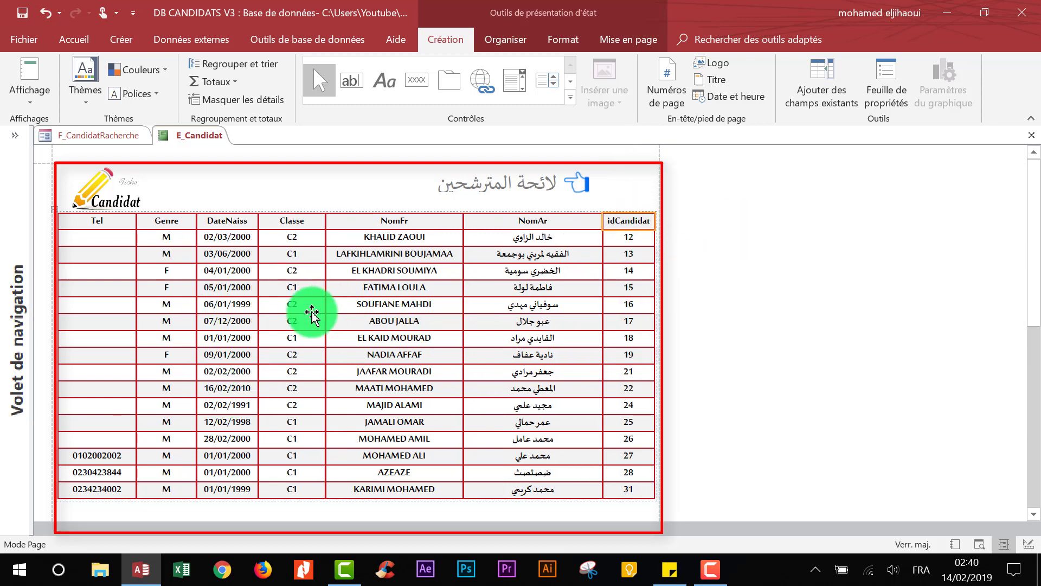
scroll(319, 310, "down", 2)
scroll(319, 310, "up", 2)
- In design view, restyle the title with another font and dark blue, move it with its hand icon to the table's right edge, and adjust the header height
right_click(788, 200)
left_click(839, 264)
left_click(74, 40)
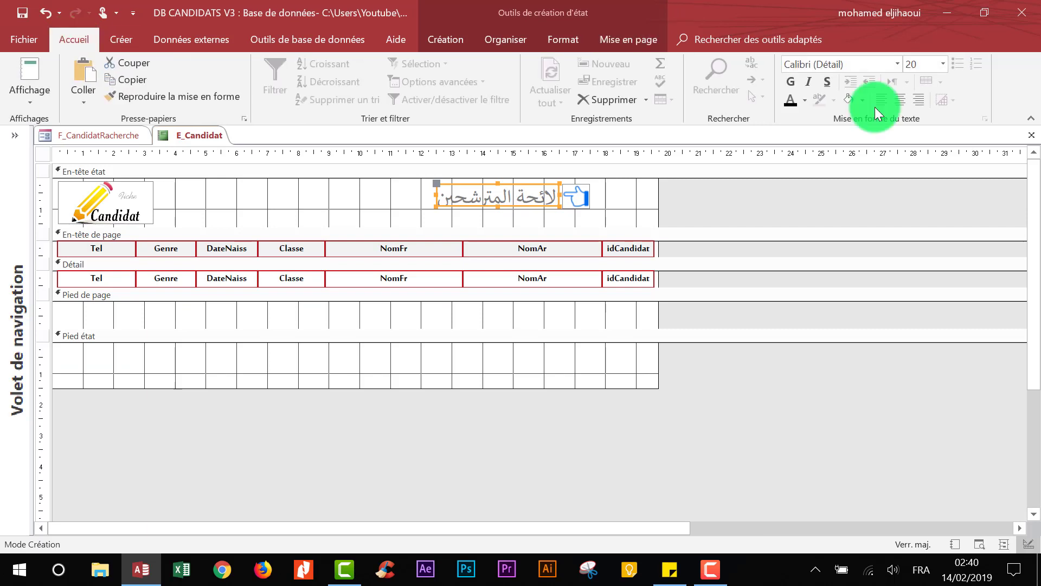
left_click(882, 65)
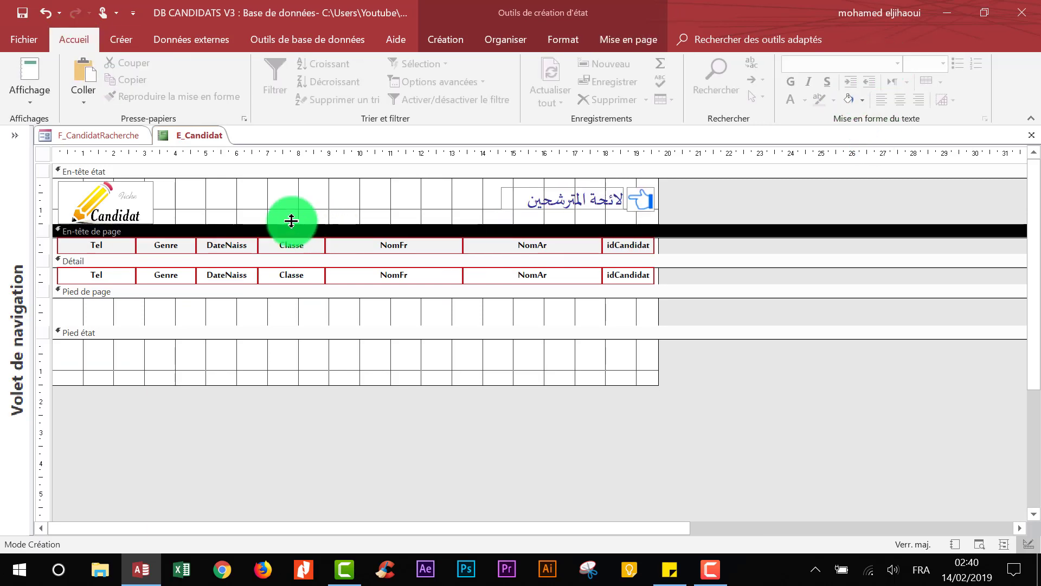
left_click_drag(291, 221, 279, 223)
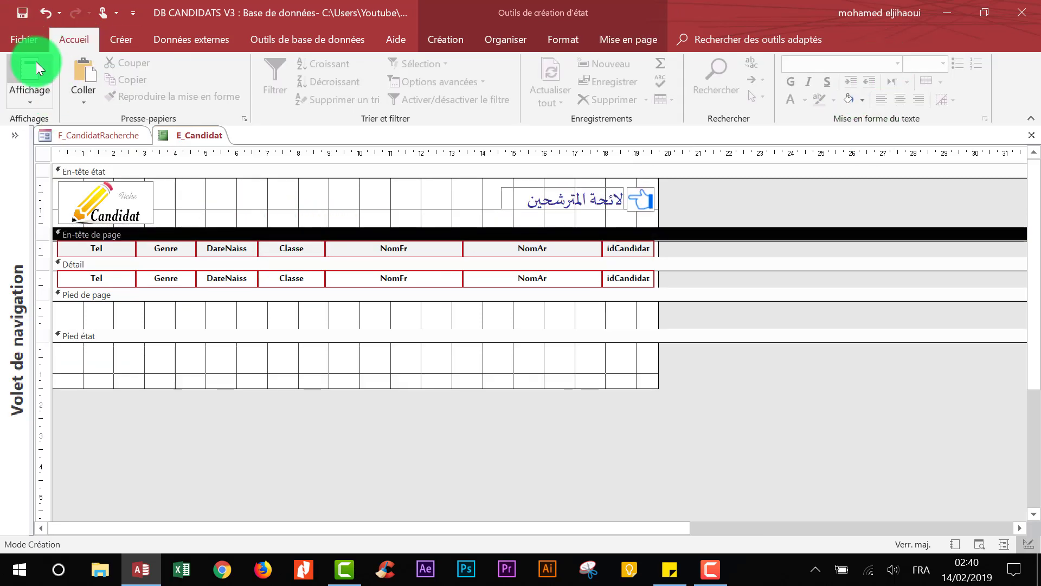
- Check the candidate list in report view and at close range in print preview, and return to design view
left_click(31, 68)
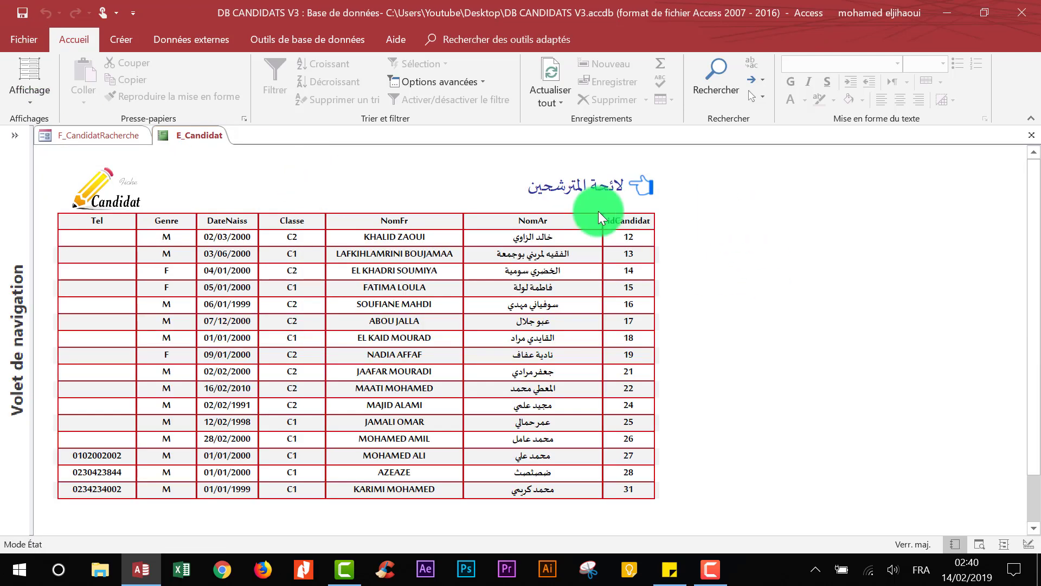
right_click(187, 135)
left_click(808, 250)
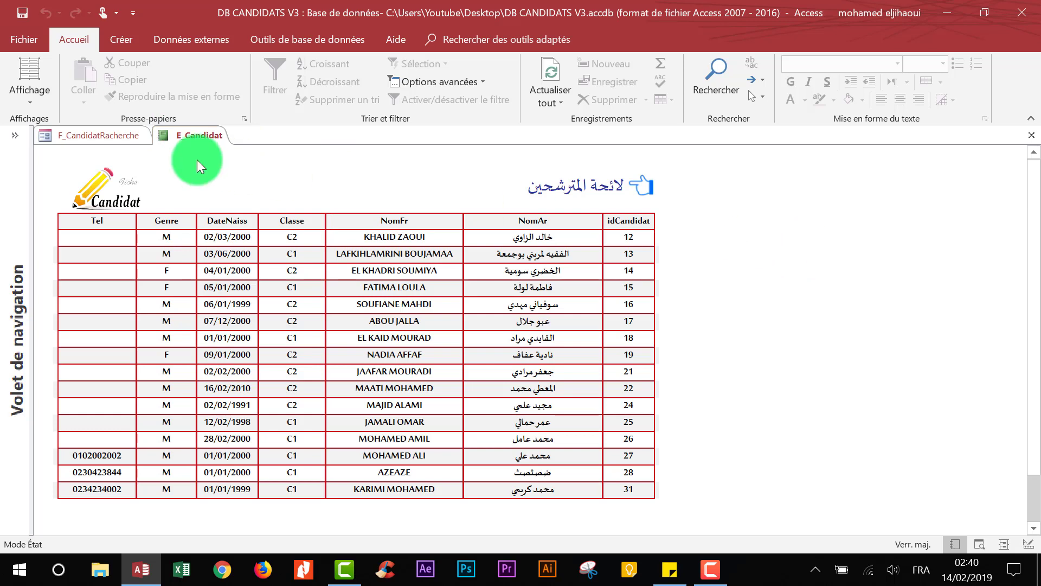
right_click(195, 139)
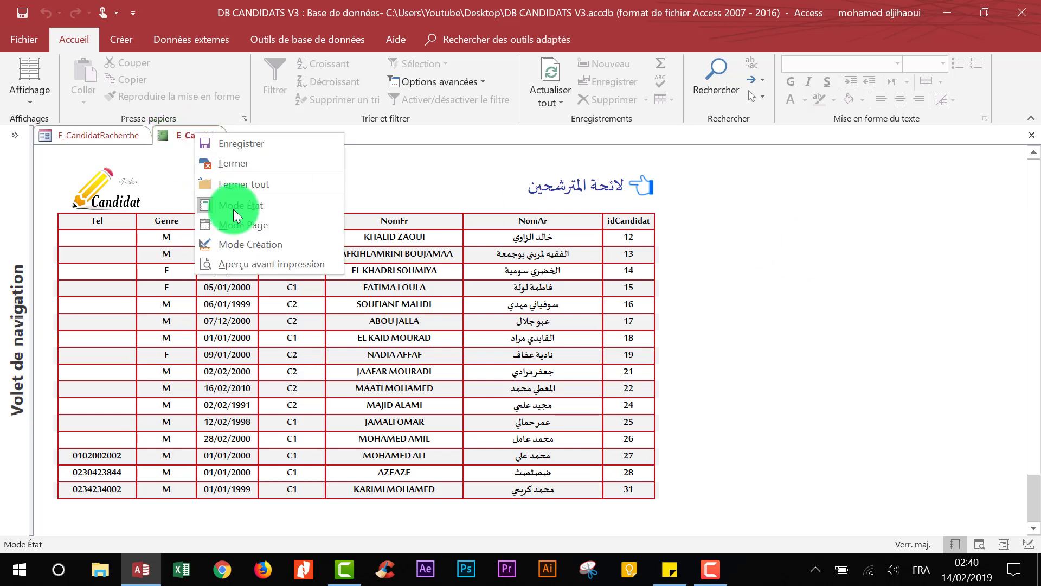
left_click(255, 264)
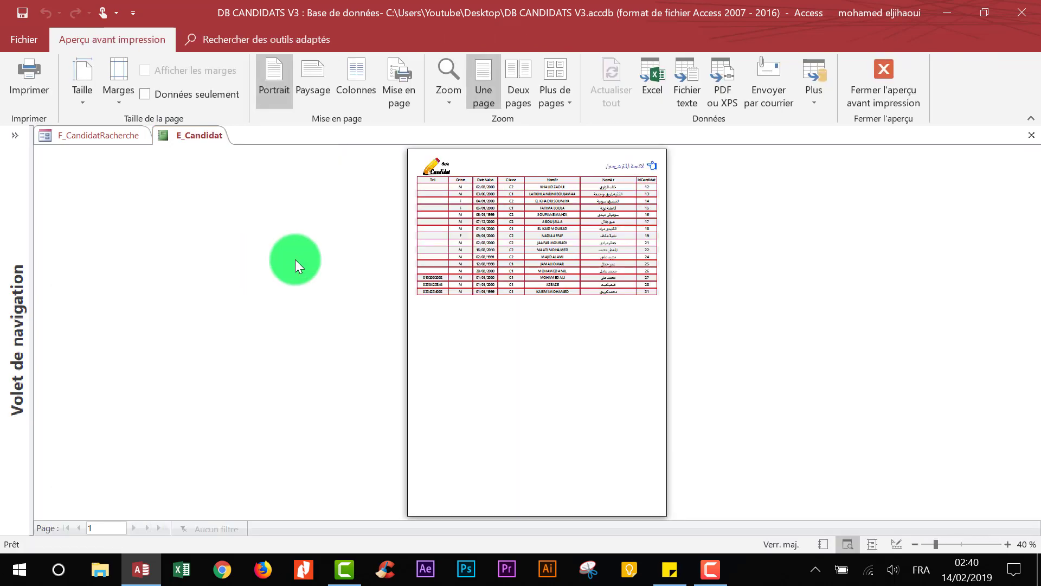
left_click(564, 176)
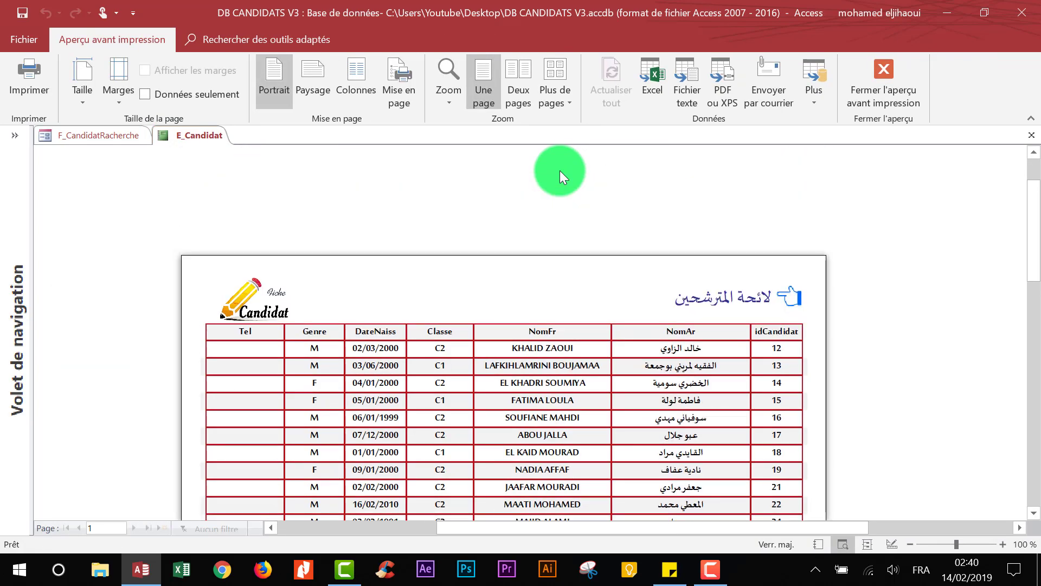
scroll(520, 304, "down", 2)
left_click(510, 260)
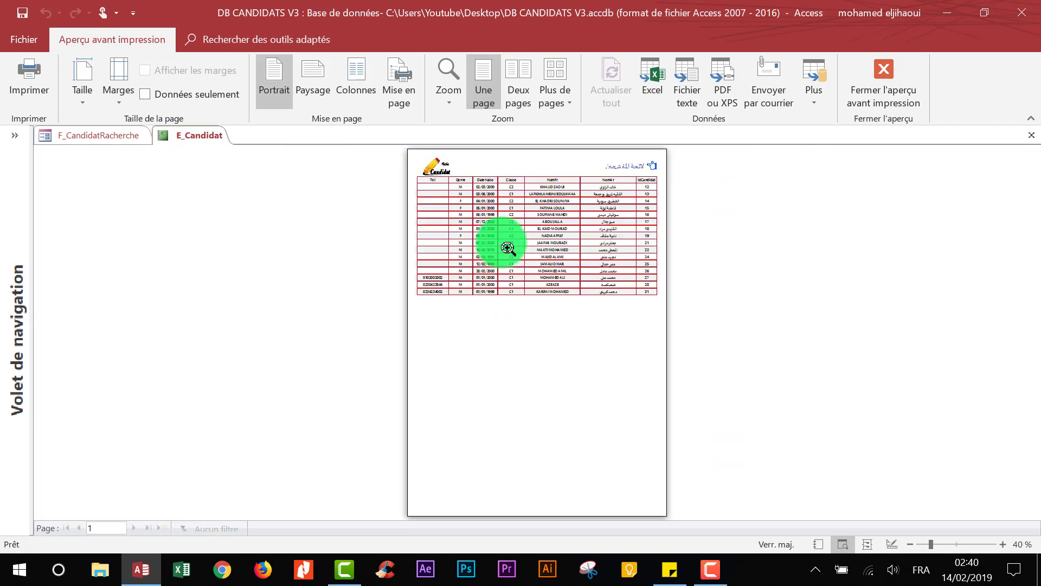
right_click(470, 201)
left_click(401, 249)
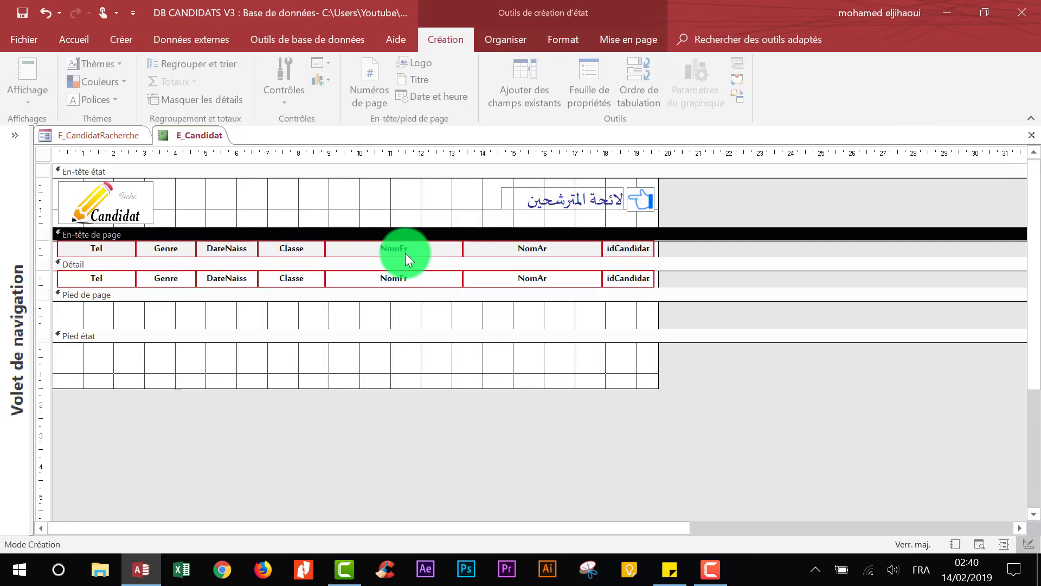
- Change the page header labels idCandidat to "ر.التلميذ" and NomAr to "الاسم والنسب"
left_click(136, 196)
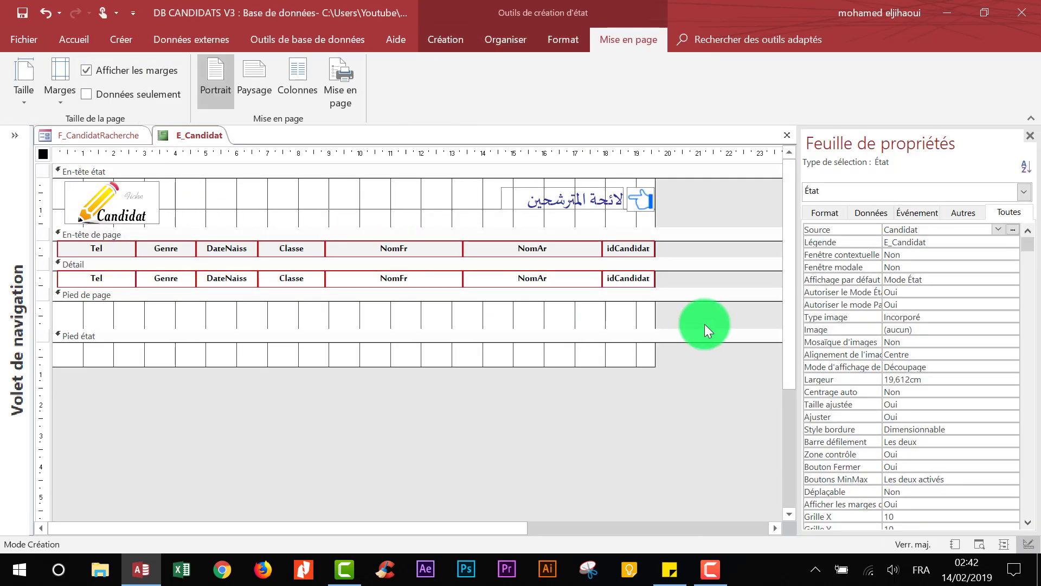
left_click(629, 248)
left_click(630, 248)
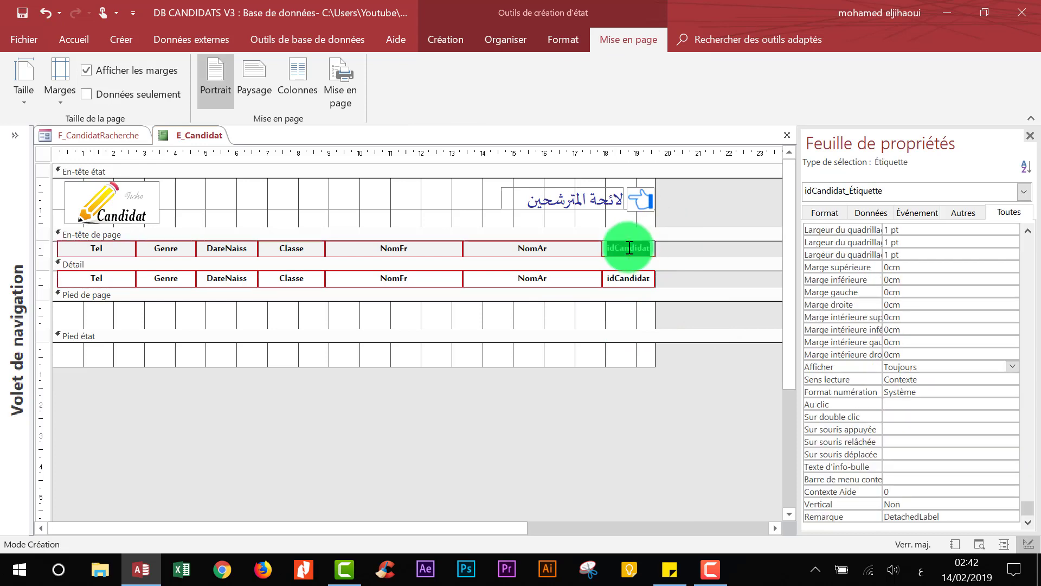
key("BackSpace")
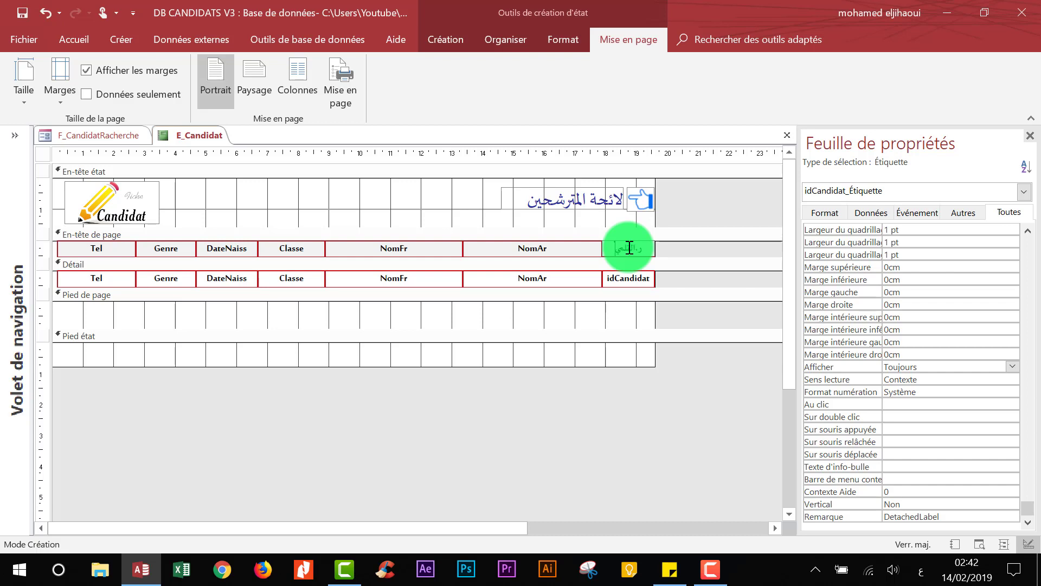
left_click(554, 252)
left_click(555, 252)
type("الاسم والنسب")
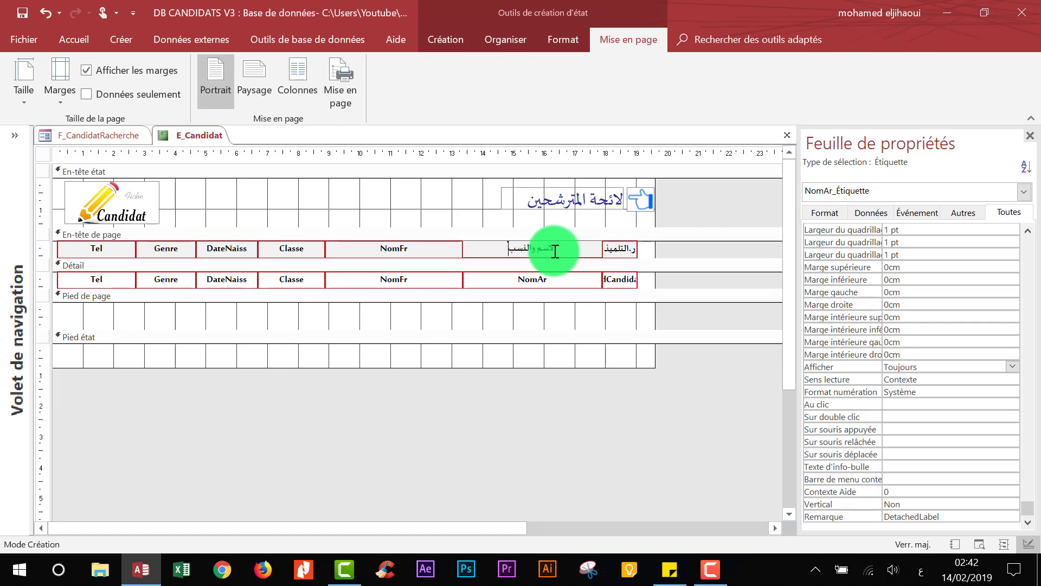
- Change the NomFr page header label to "Nom Prénom" using the French input language
left_click(439, 247)
left_click(439, 247)
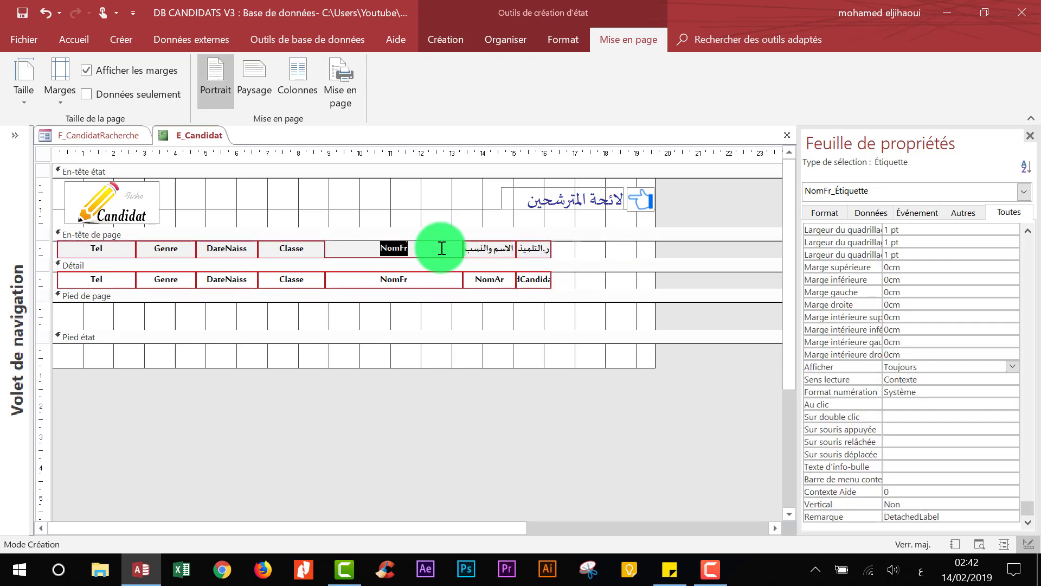
left_click(403, 248)
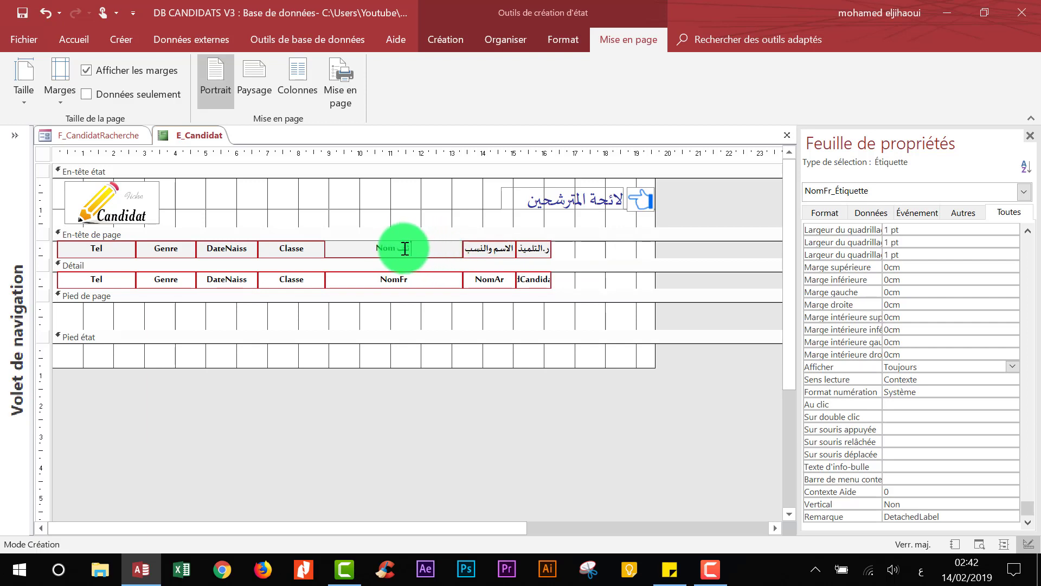
type("ثف حقىخك")
key("alt+shift")
key("ctrl+z")
type("p")
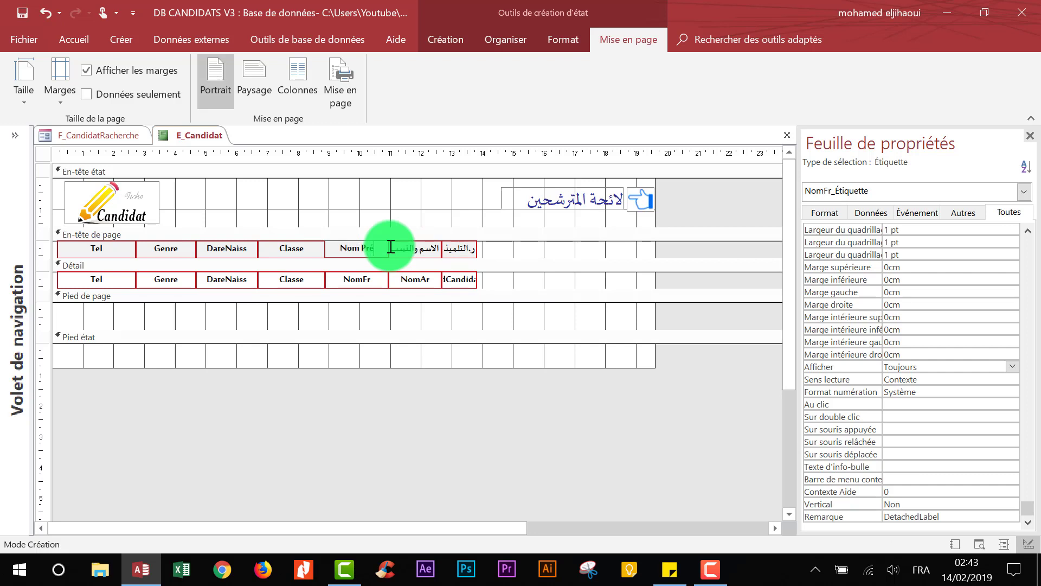
type("rénom")
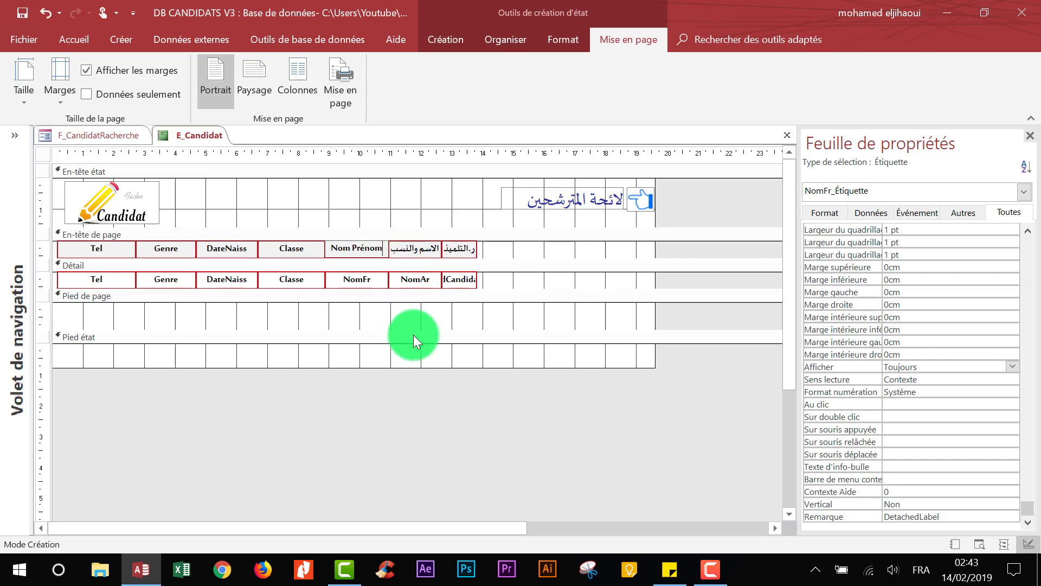
left_click(413, 336)
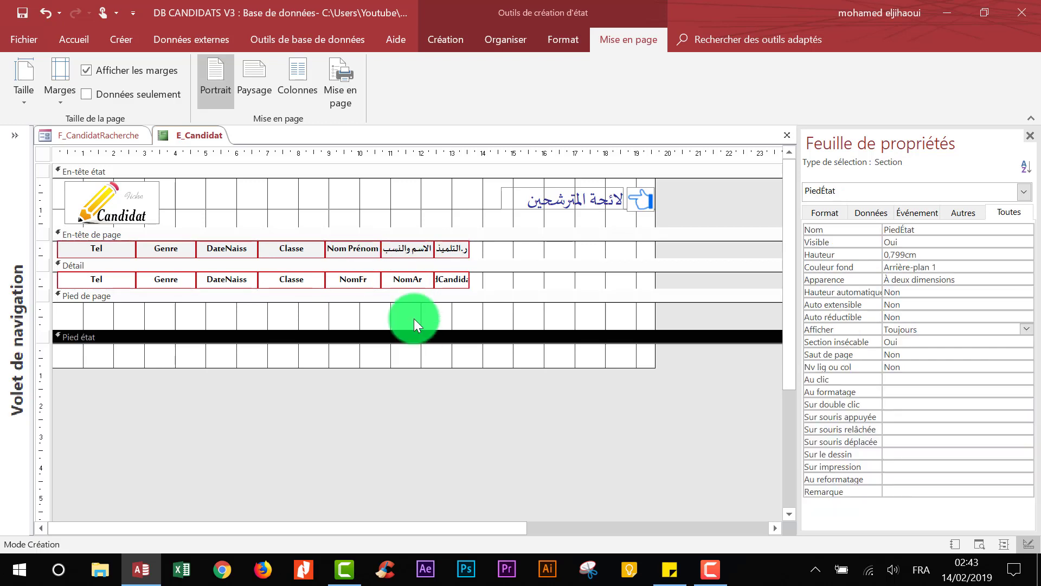
- Change the page header labels Classe to "القسم" and DateNaiss to "ت.الازدياد"
left_click(291, 249)
left_click_drag(314, 249, 271, 252)
type("h")
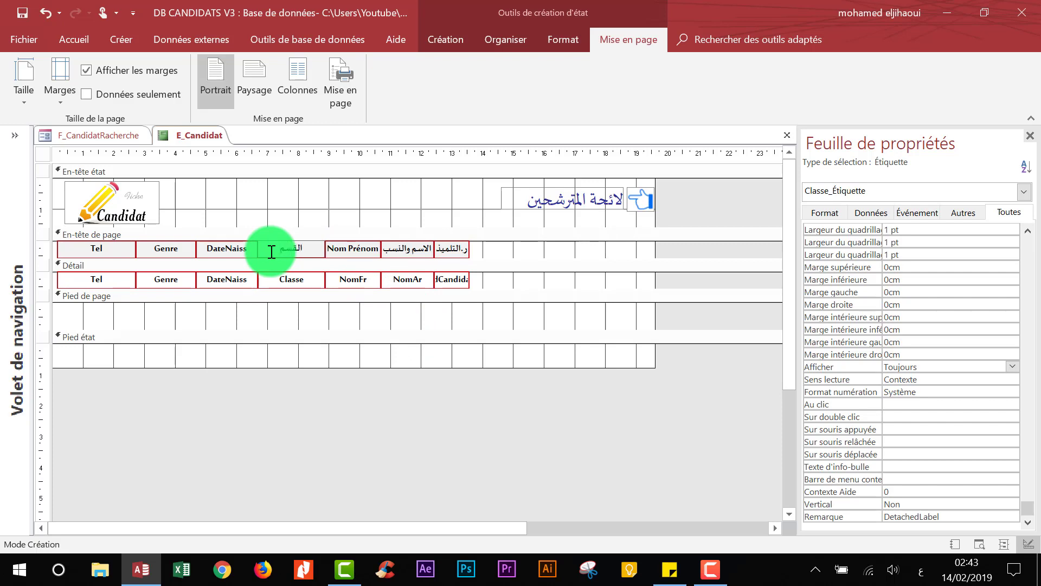
left_click(240, 253)
double_click(243, 248)
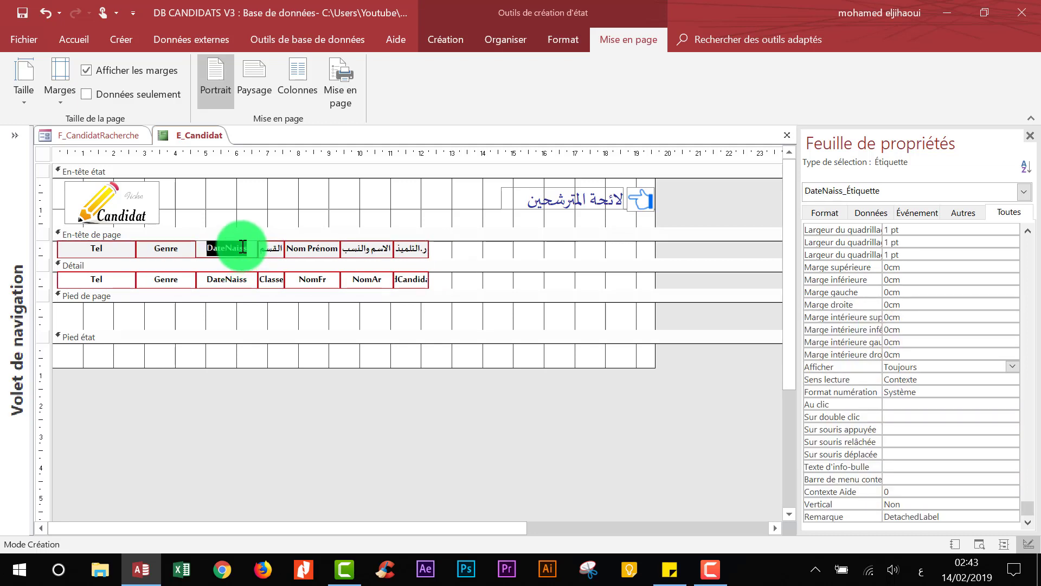
type("ت.الازدياد")
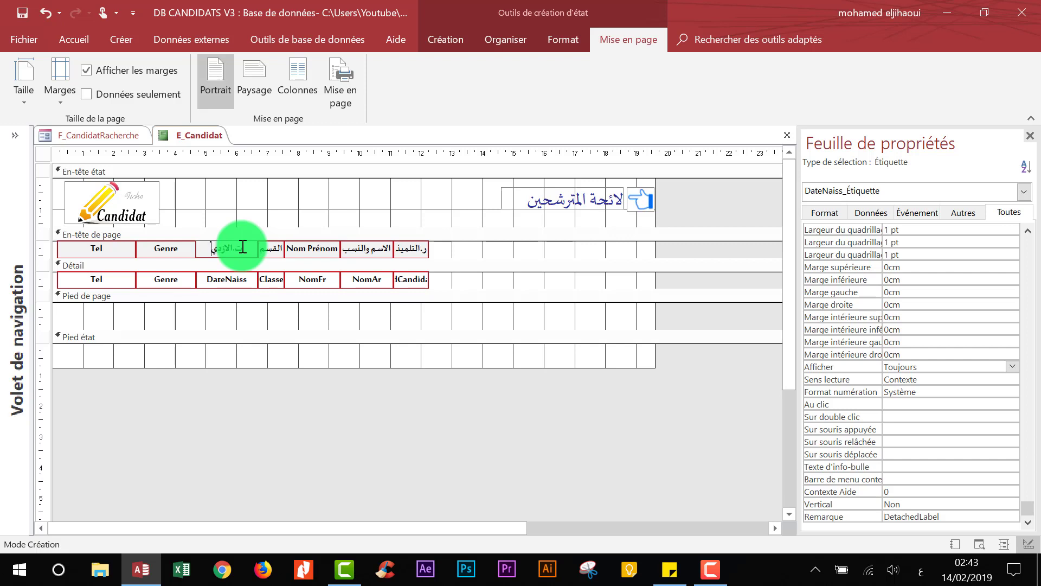
- Change the page header labels Genre to "الجنس" and Tel to "رقم الهاتف"
left_click(179, 249)
double_click(182, 250)
type("ا")
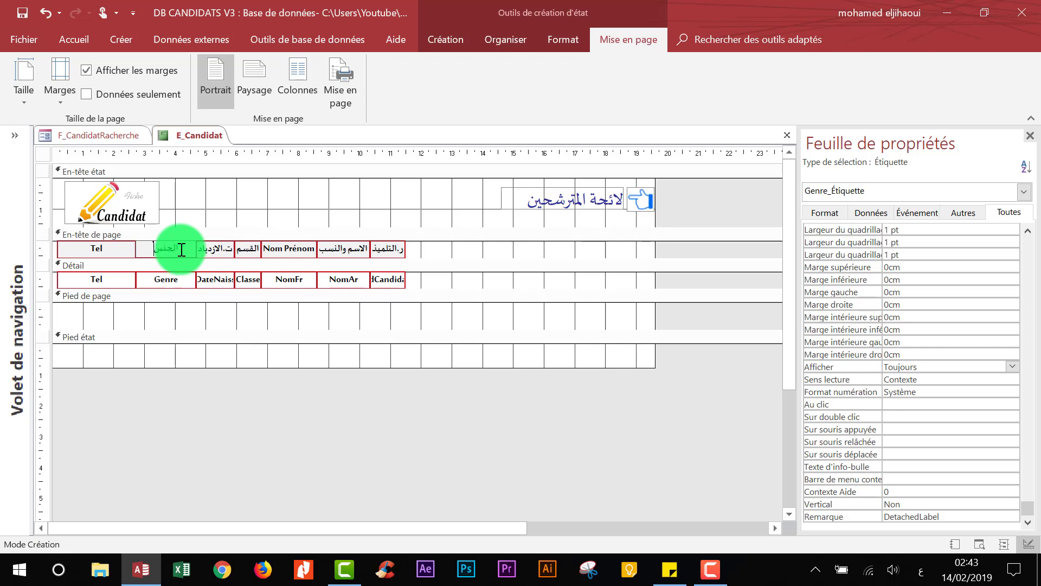
type("لجنس")
left_click(117, 250)
double_click(117, 250)
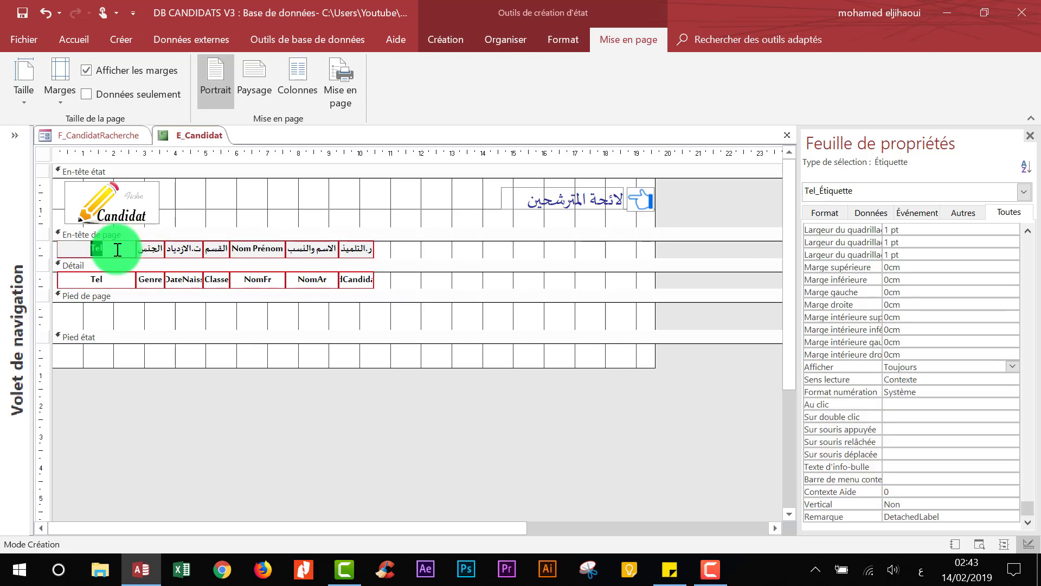
type("رقم الهاتف")
- Widen all the header labels and detail fields together and select the whole report
key("ctrl+a")
left_click_drag(373, 249, 670, 256)
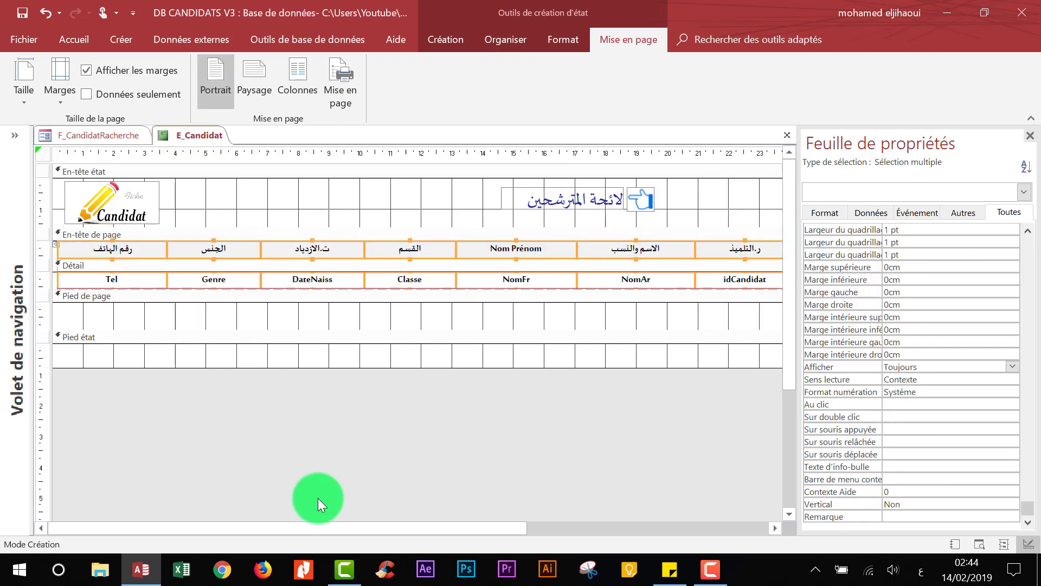
left_click_drag(319, 528, 366, 528)
mouse_move(418, 529)
left_mouse_down()
mouse_move(463, 529)
mouse_move(288, 537)
mouse_move(427, 530)
left_mouse_up()
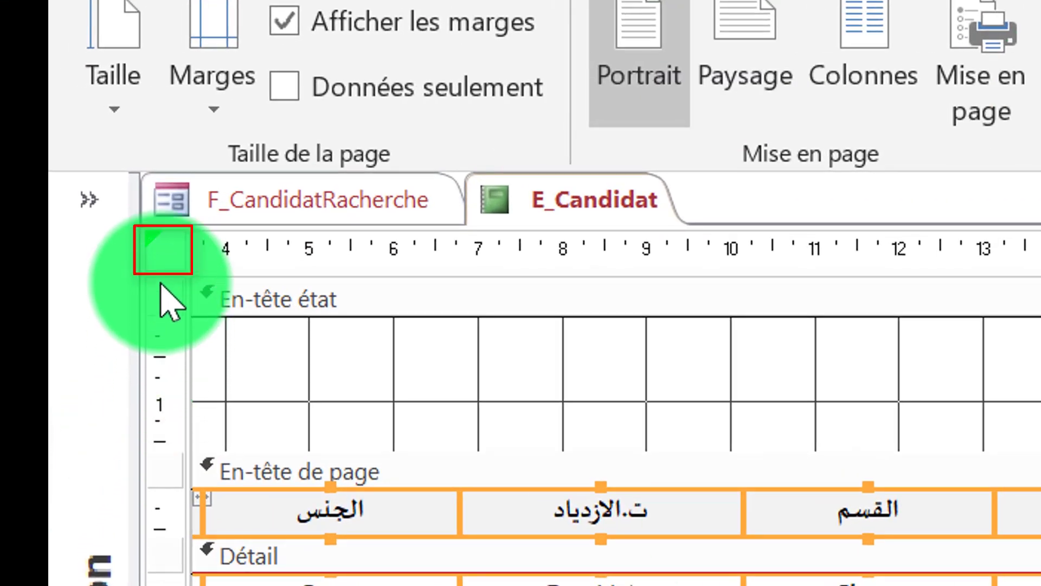
left_click(163, 254)
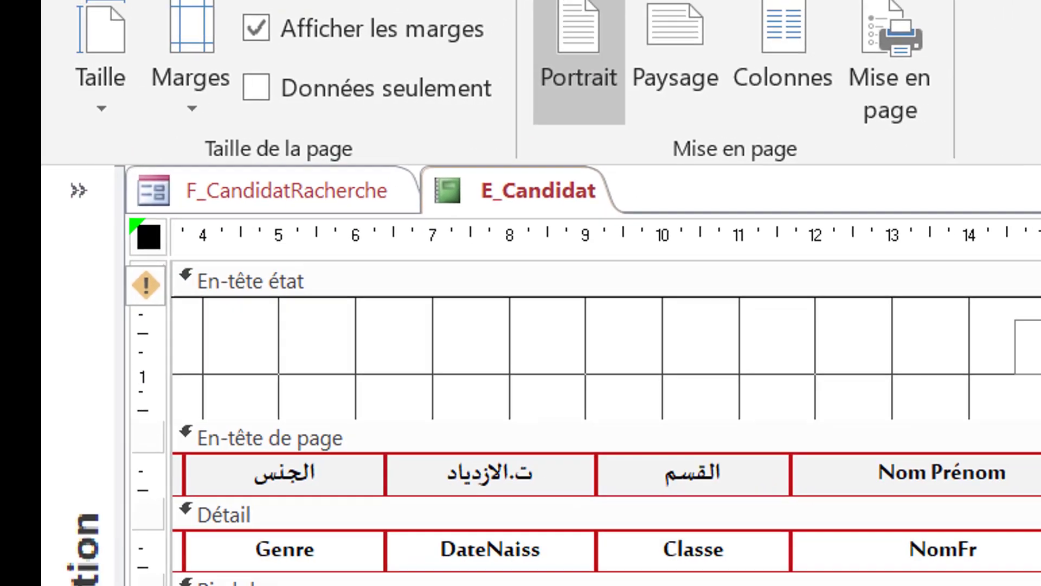
- In Layout view, narrow the phone (رقم الهاتف), gender (الجنس) and class (القسم) columns of the report table
right_click(602, 207)
left_click(652, 249)
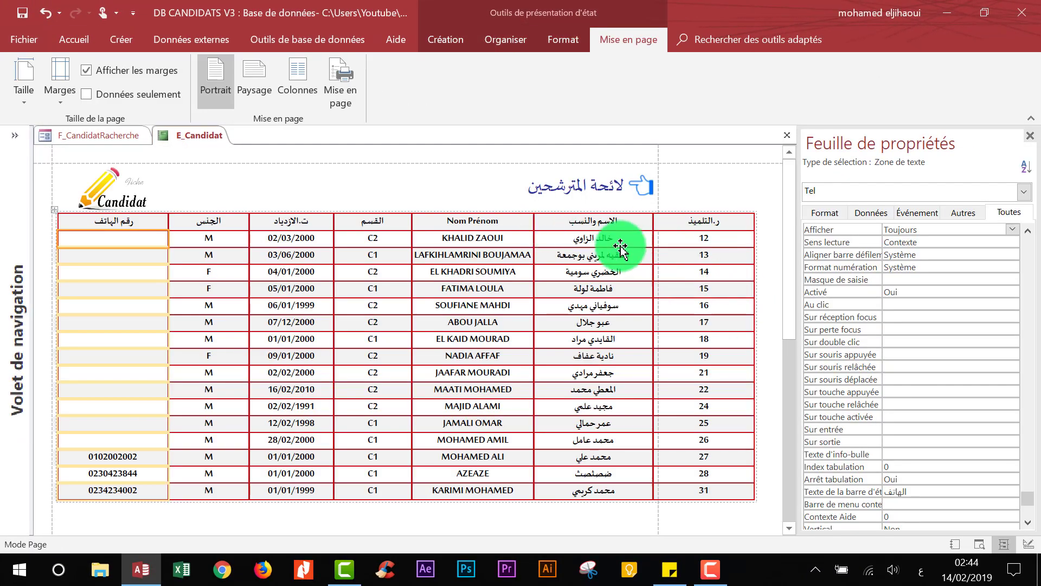
left_click(163, 222)
mouse_move(167, 222)
left_mouse_down()
mouse_move(140, 221)
mouse_move(176, 221)
left_mouse_up()
left_click(214, 220)
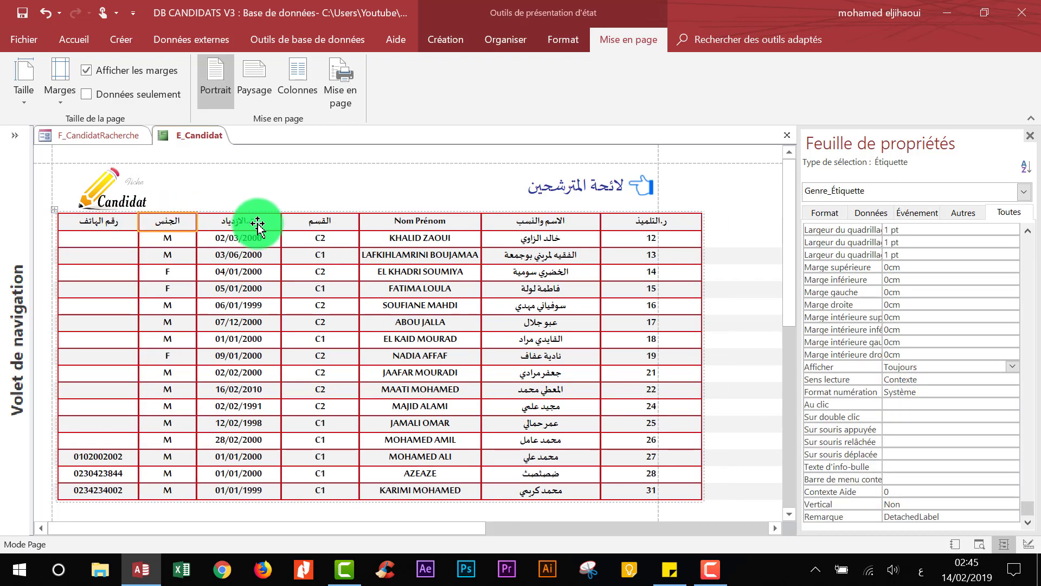
left_click(326, 223)
left_click_drag(356, 221, 345, 221)
- Widen the Nom Prénom and Arabic name columns and narrow the phone column further so the table fills the portrait page width
left_click(440, 225)
mouse_move(466, 222)
left_mouse_down()
mouse_move(458, 216)
mouse_move(486, 221)
left_mouse_up()
left_click(93, 220)
left_click_drag(139, 221, 126, 222)
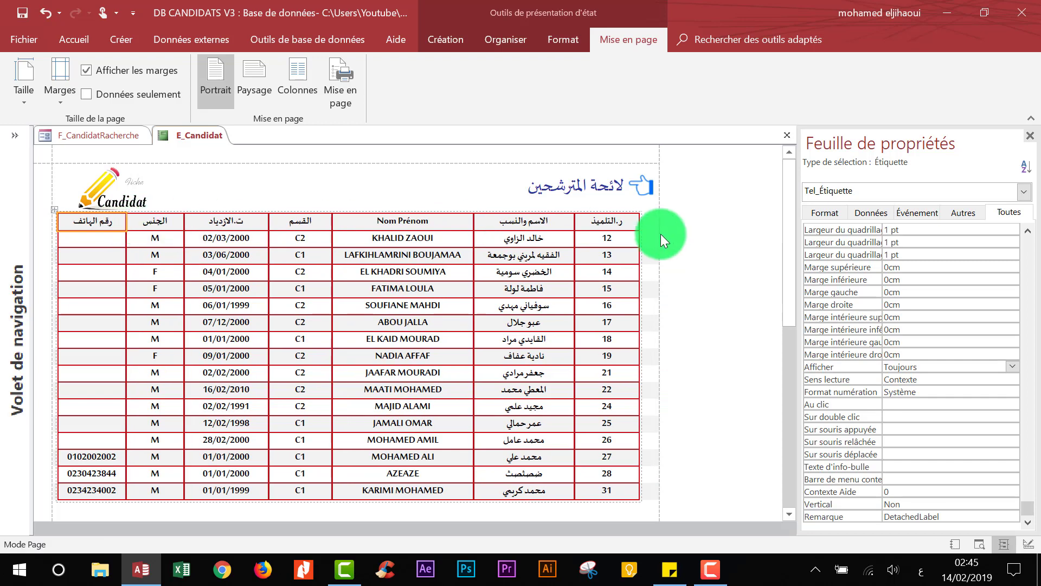
left_click(548, 221)
left_click_drag(574, 220, 594, 221)
left_click(713, 222)
- In Design view, add a text box to the page footer beneath the NomAr field and remove its attached label
right_click(702, 195)
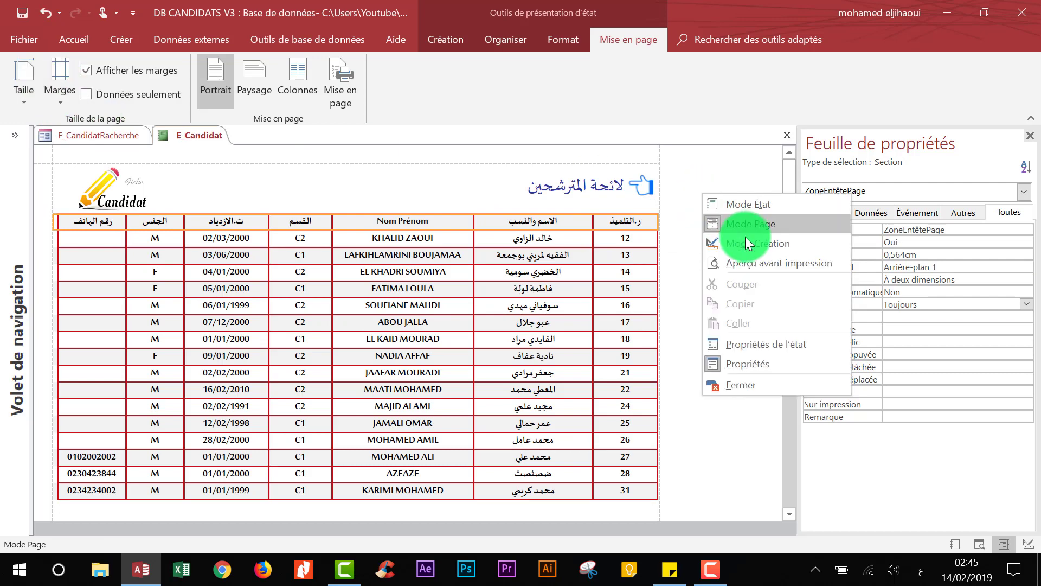
left_click(748, 242)
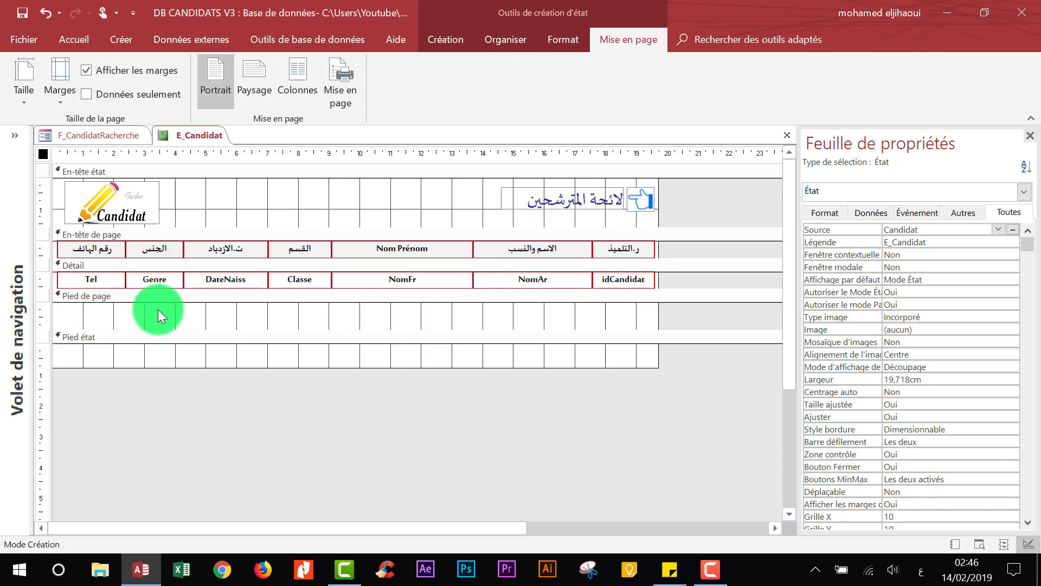
left_click(444, 39)
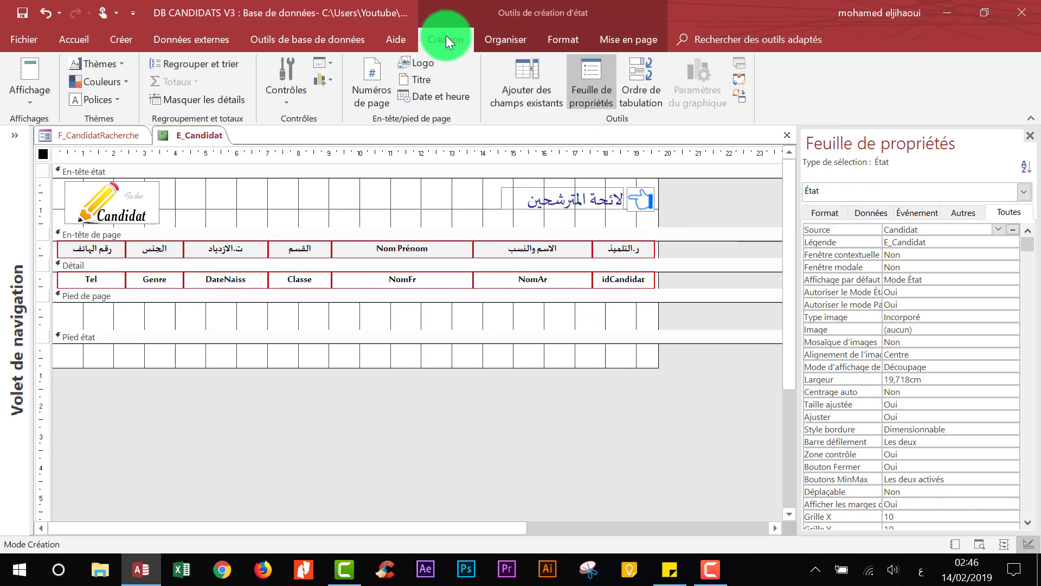
scroll(484, 98, "up", 5)
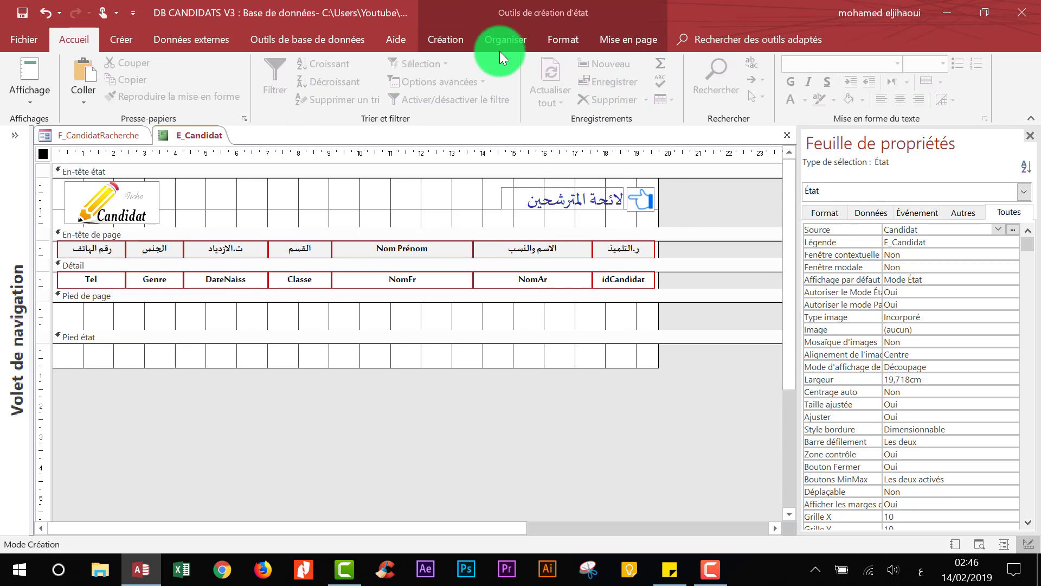
left_click(443, 39)
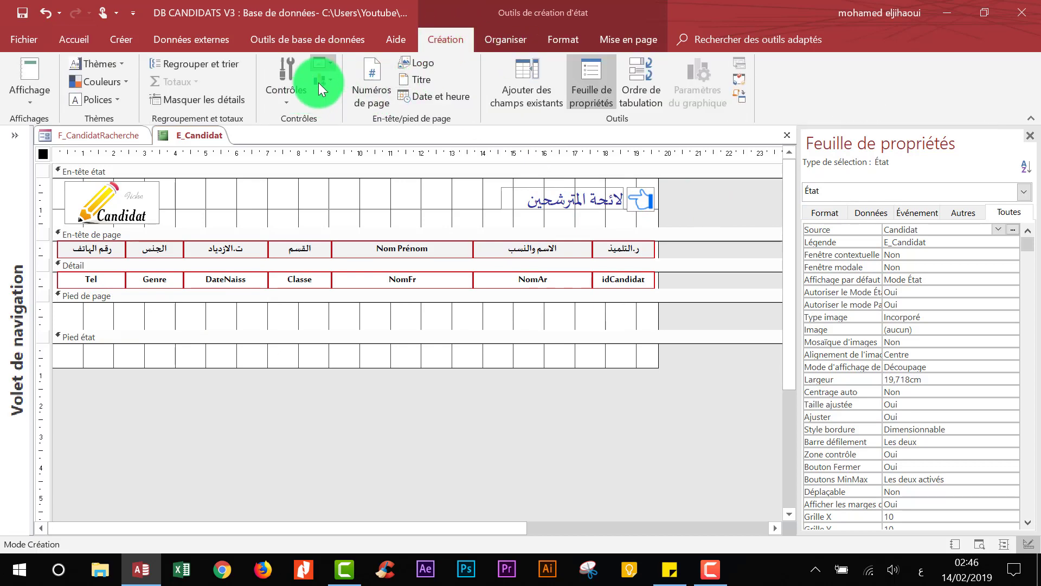
left_click(285, 99)
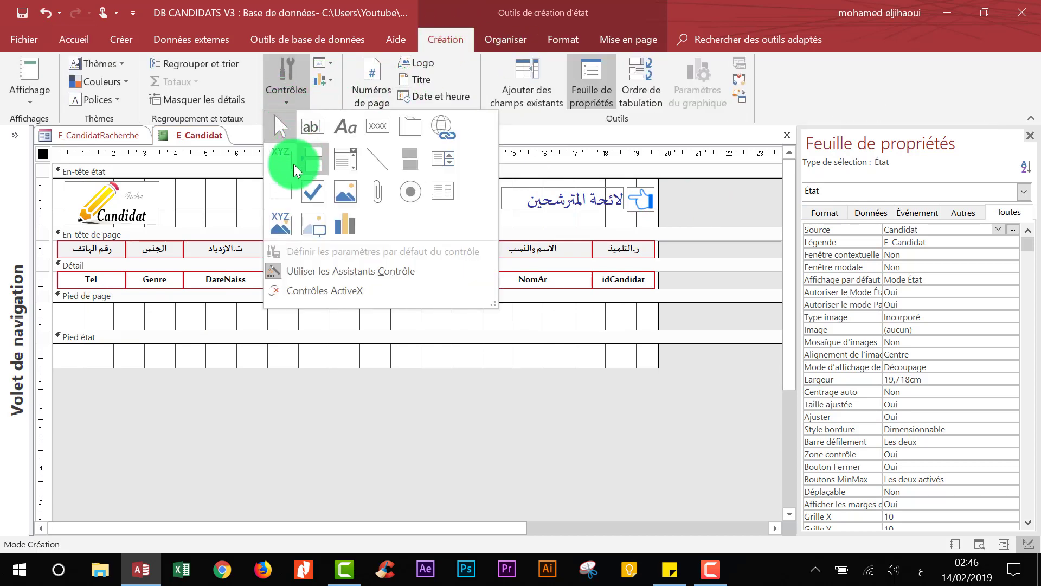
left_click(312, 126)
left_click_drag(519, 309, 625, 326)
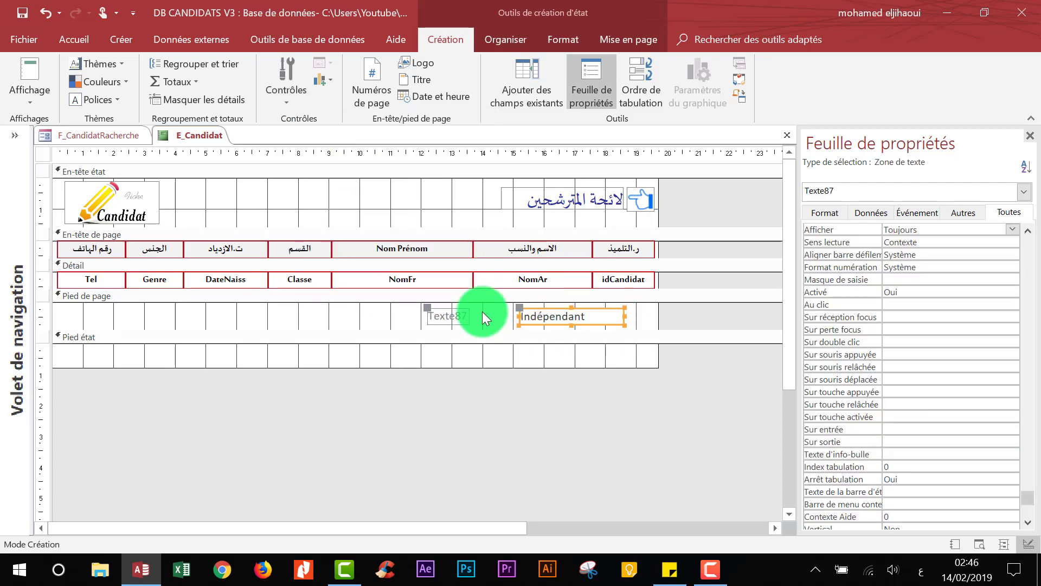
left_click(442, 314)
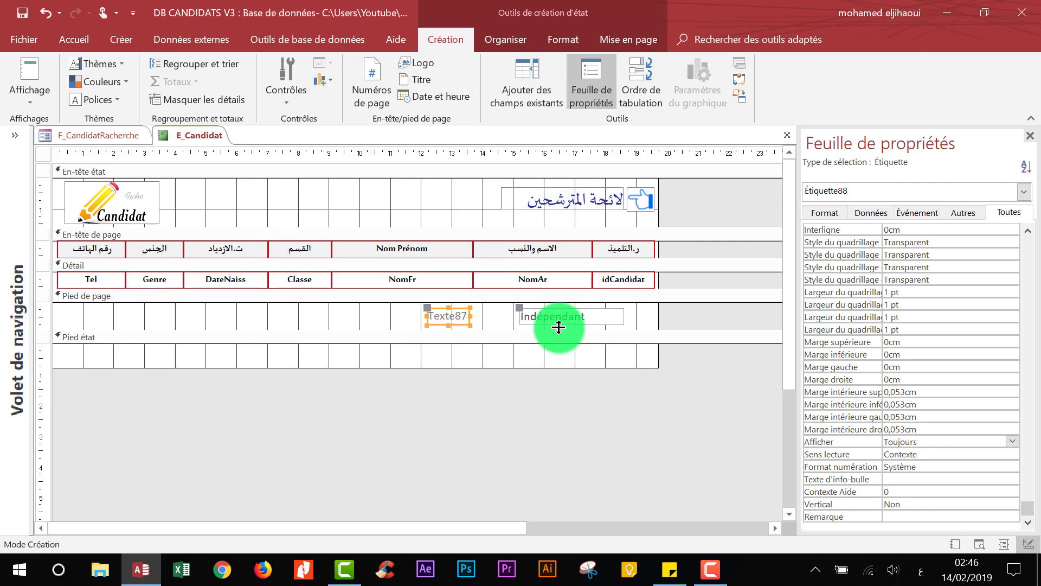
- Build the page footer text box's control source expression as [Page] & "/" & [Pages]
left_click(558, 327)
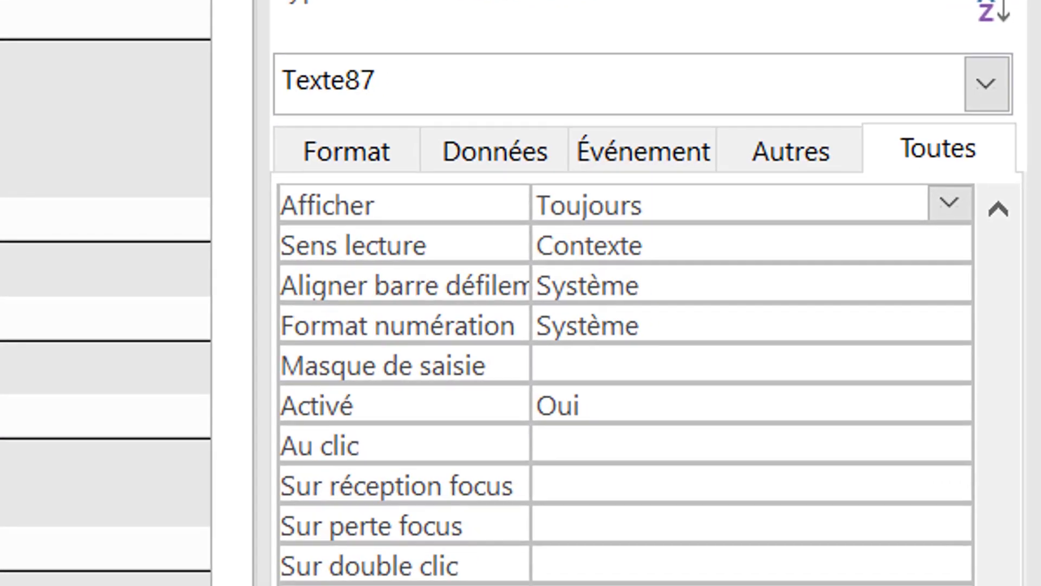
left_click(683, 182)
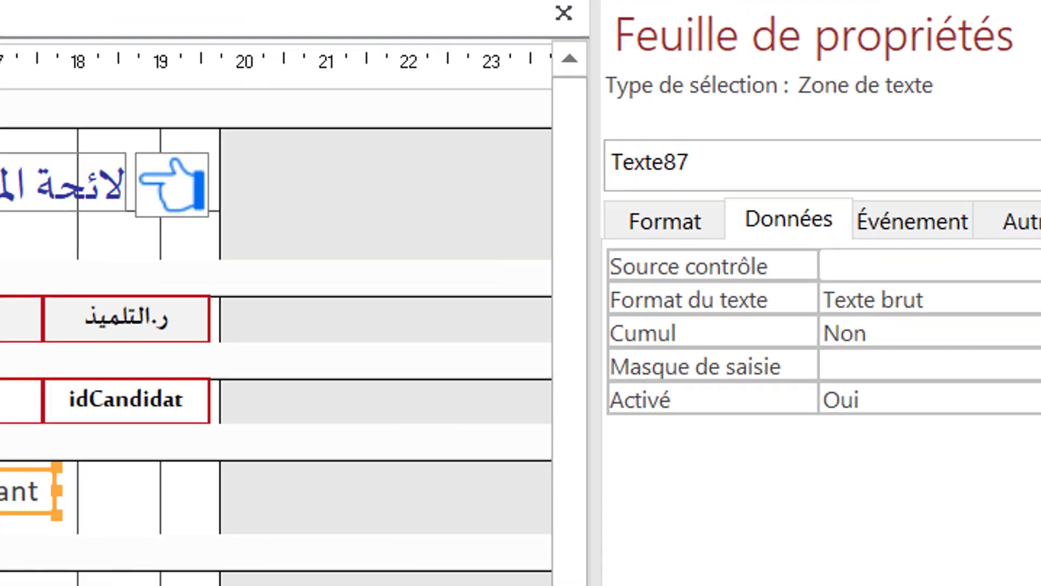
key("ctrl+F2")
type("pa")
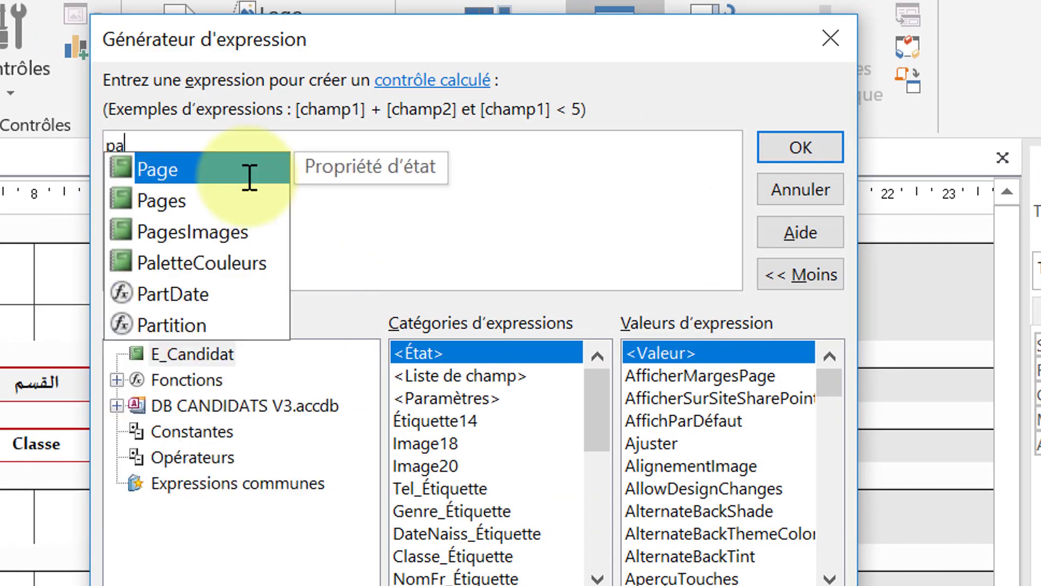
type("ge")
double_click(210, 167)
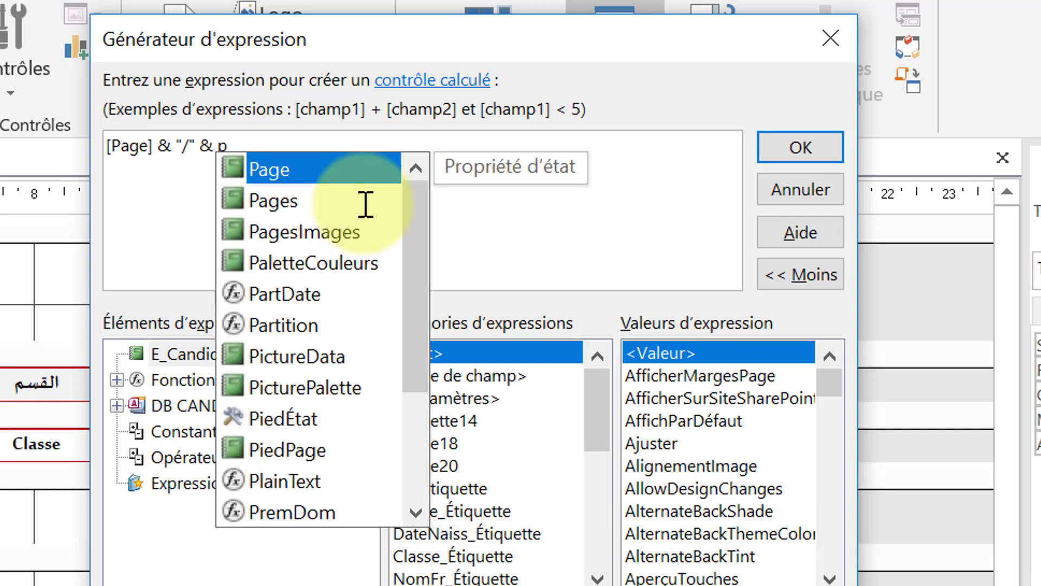
type("&")
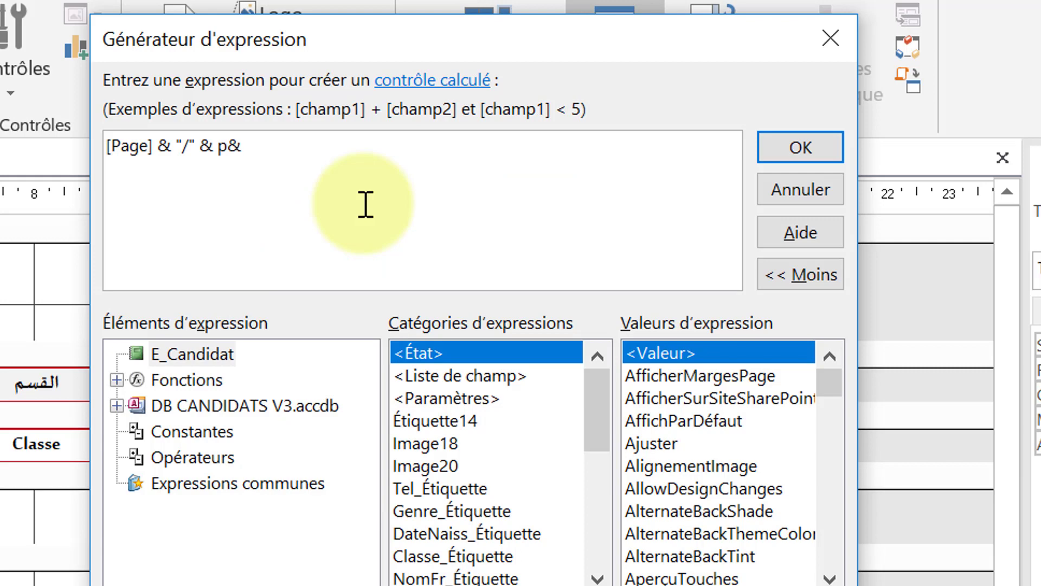
key("BackSpace")
type("pa")
key("BackSpace")
key("BackSpace")
type("ages")
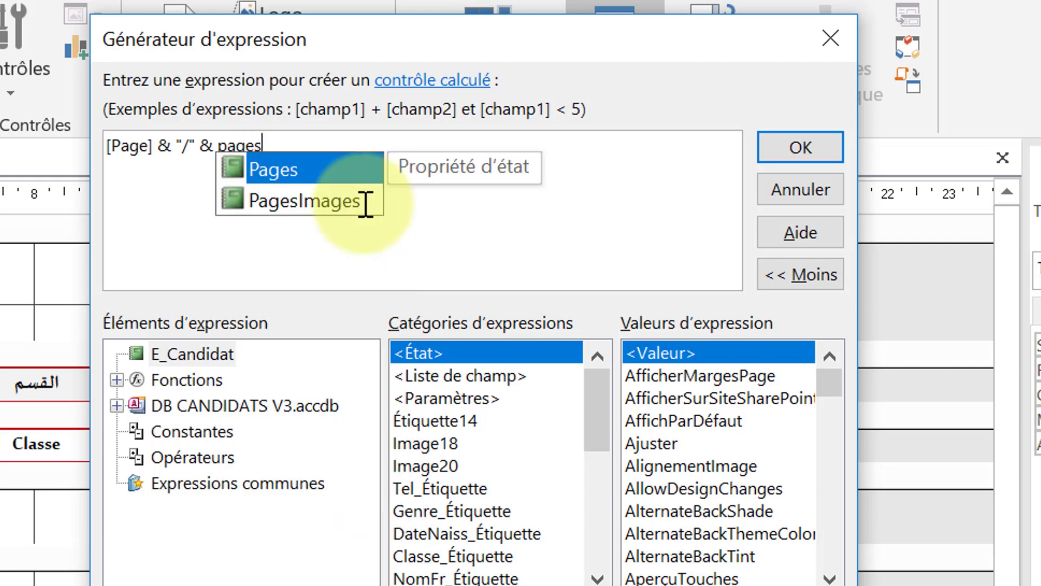
double_click(302, 172)
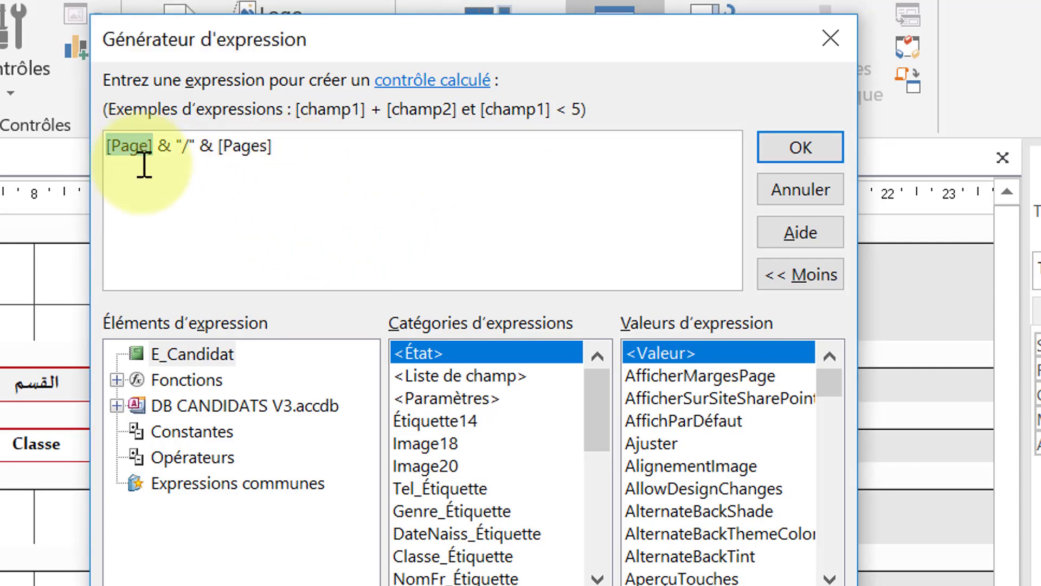
double_click(245, 152)
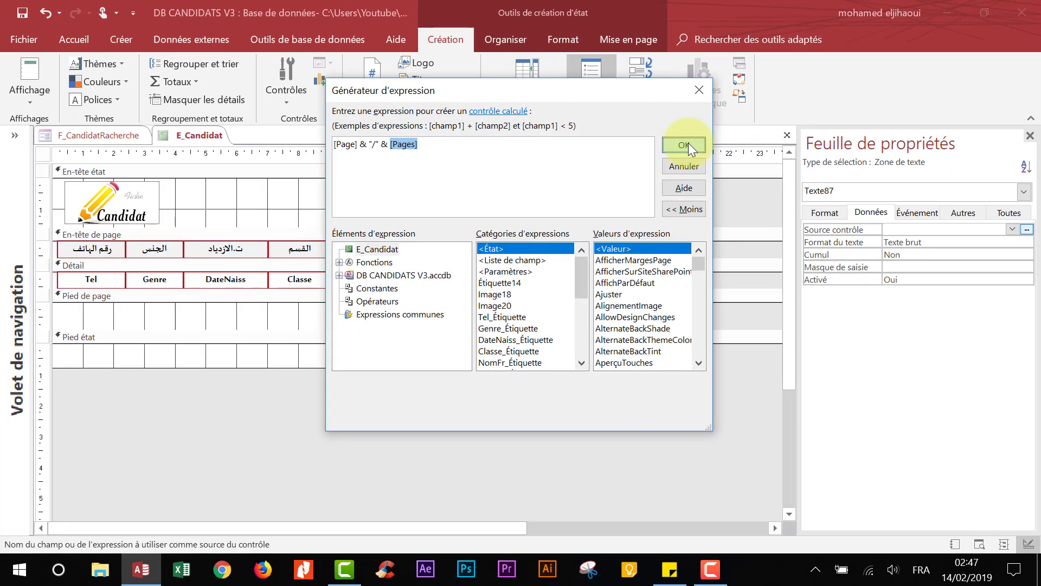
left_click(770, 166)
- Add a second text box about 2.4 cm wide to the page footer beneath the Tel field and delete its attached label
left_click(287, 101)
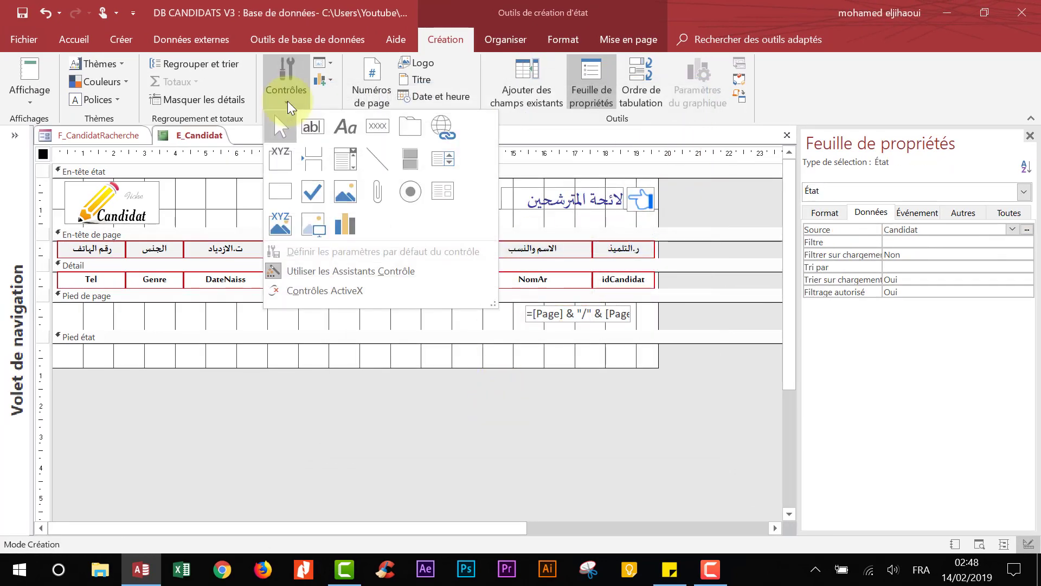
left_click(286, 98)
left_click(287, 99)
left_click(312, 126)
left_click_drag(68, 324, 141, 325)
left_click(59, 313)
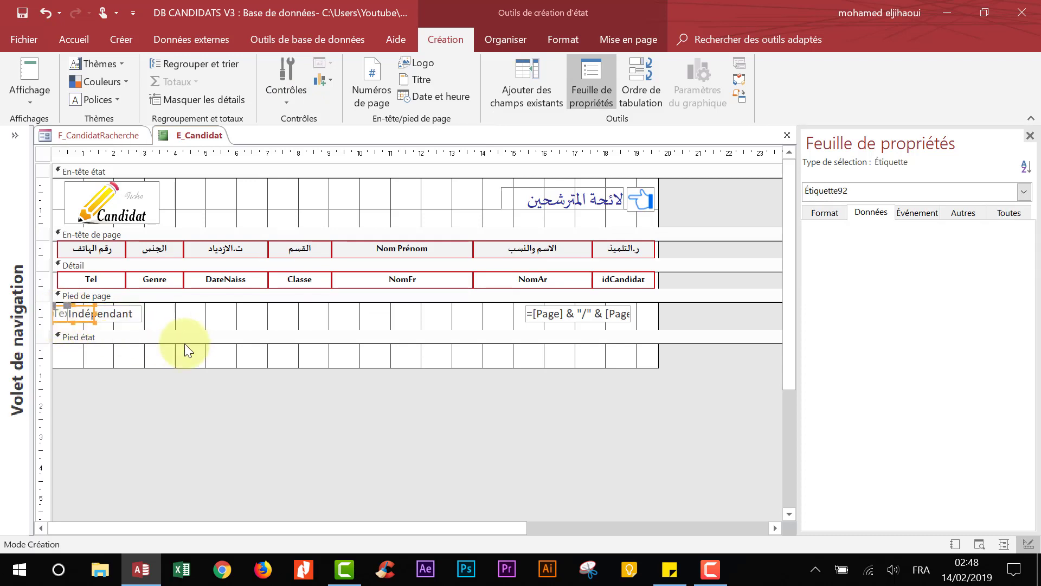
key("Delete")
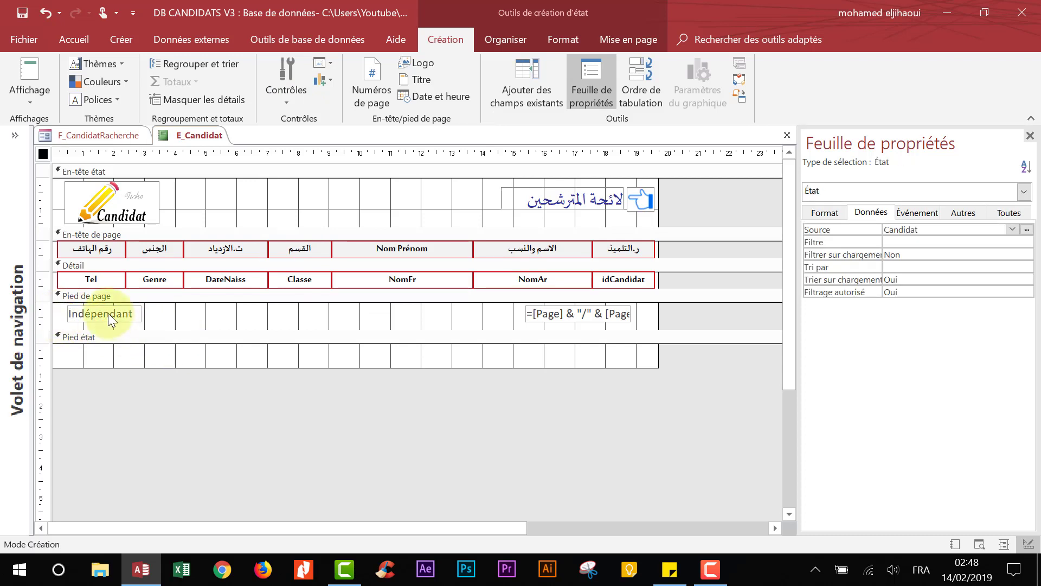
- Set the new footer text box's control source to =Date() and its format to "Date, abrégé"
left_click(109, 314)
left_click(900, 230)
type("d")
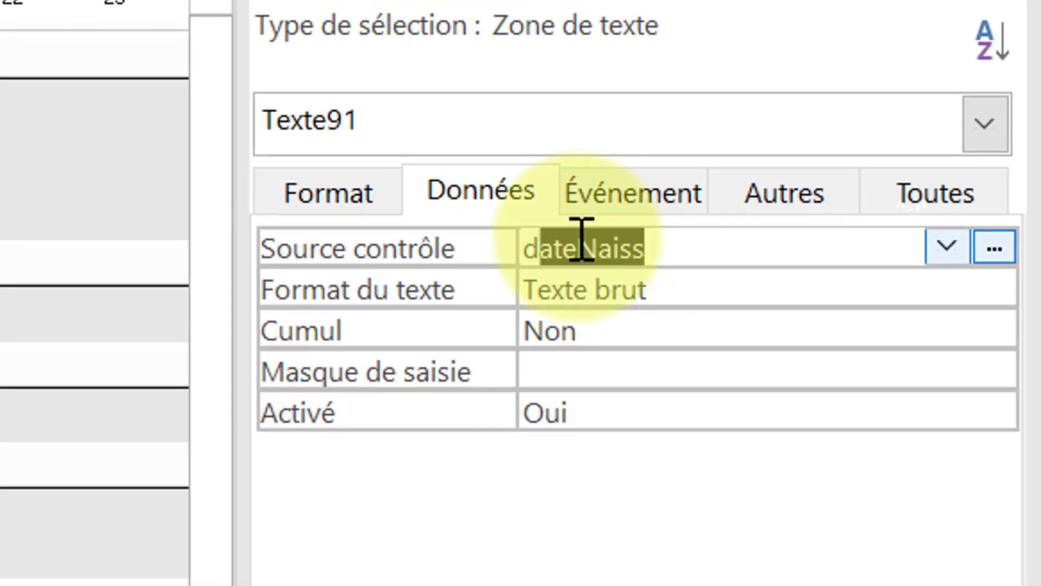
type("ate()")
key("Home")
type("=")
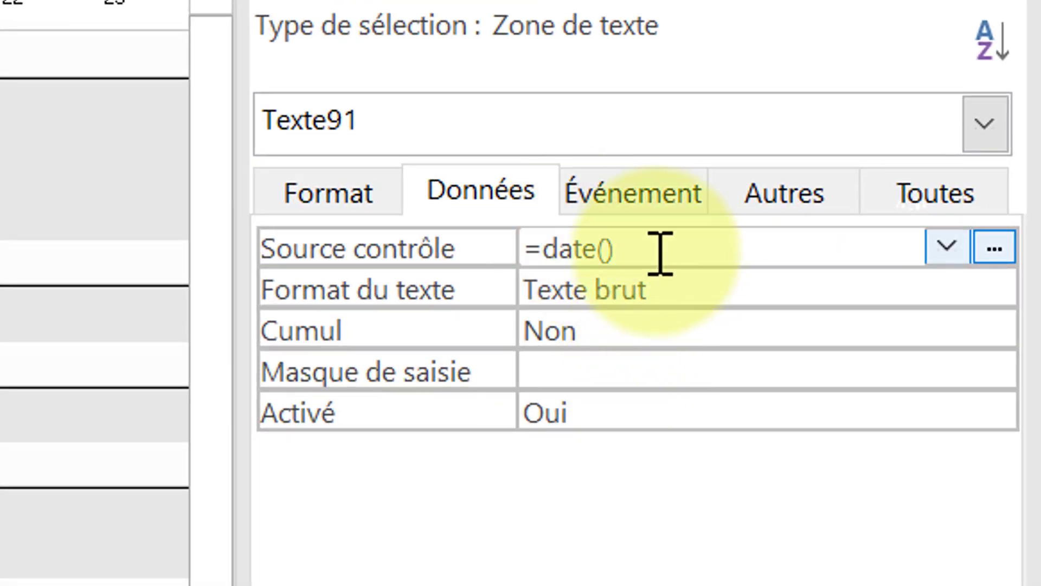
left_click(657, 298)
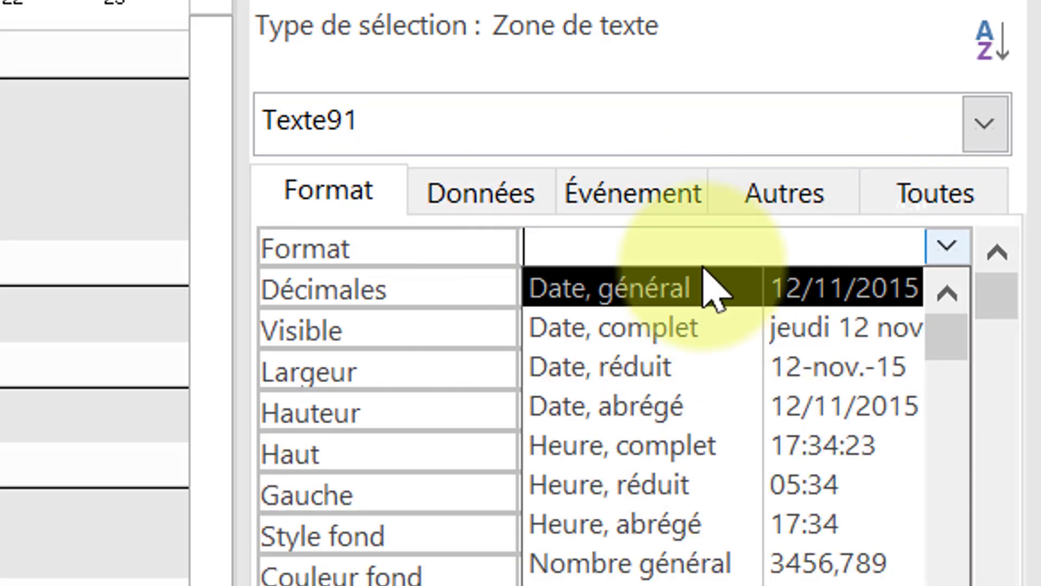
left_click(751, 415)
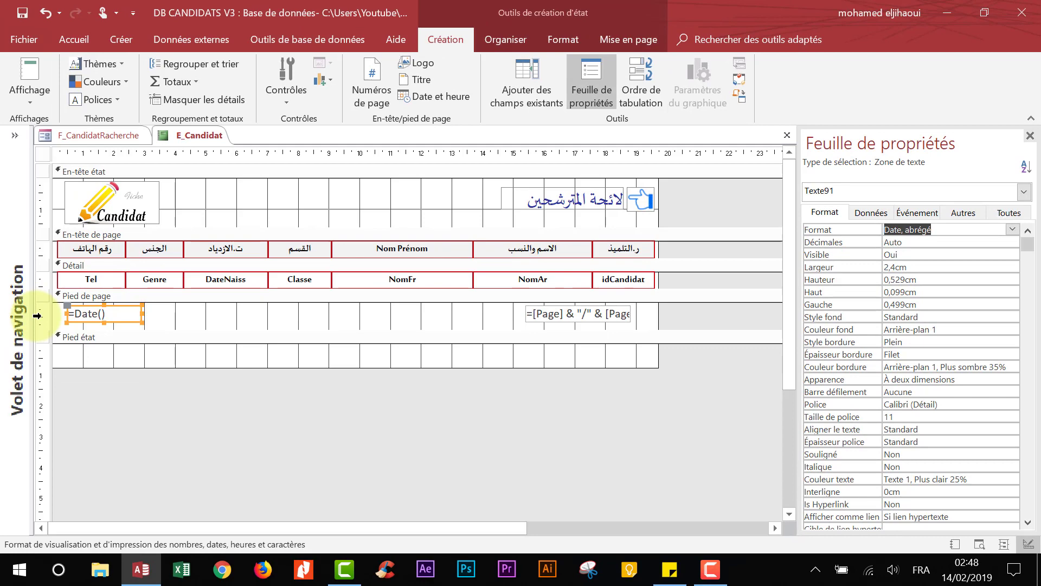
- Format both page footer text boxes with the Sakkal Majalla font and a dark red text colour
left_click(37, 315)
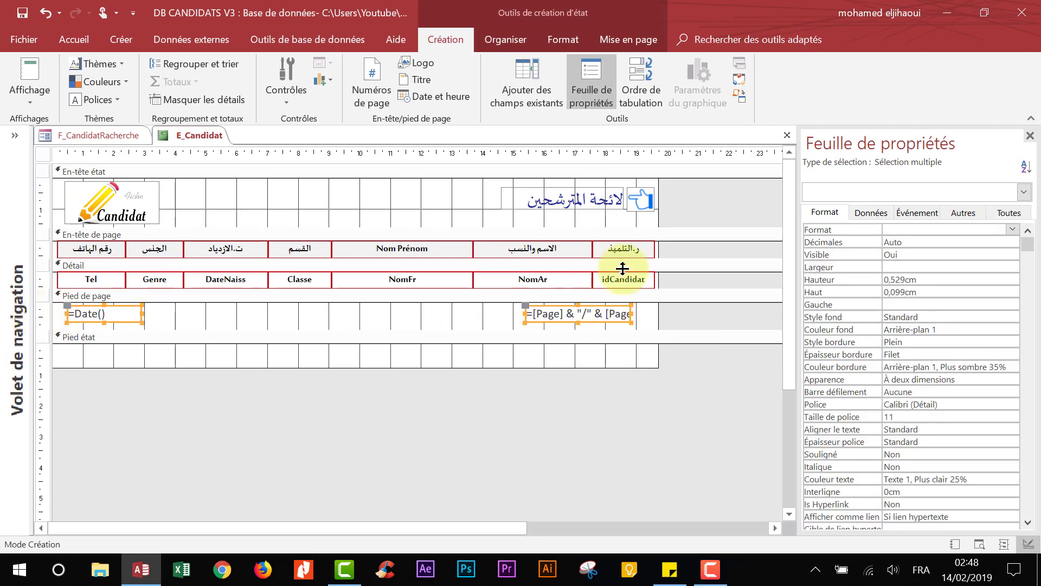
left_click(82, 39)
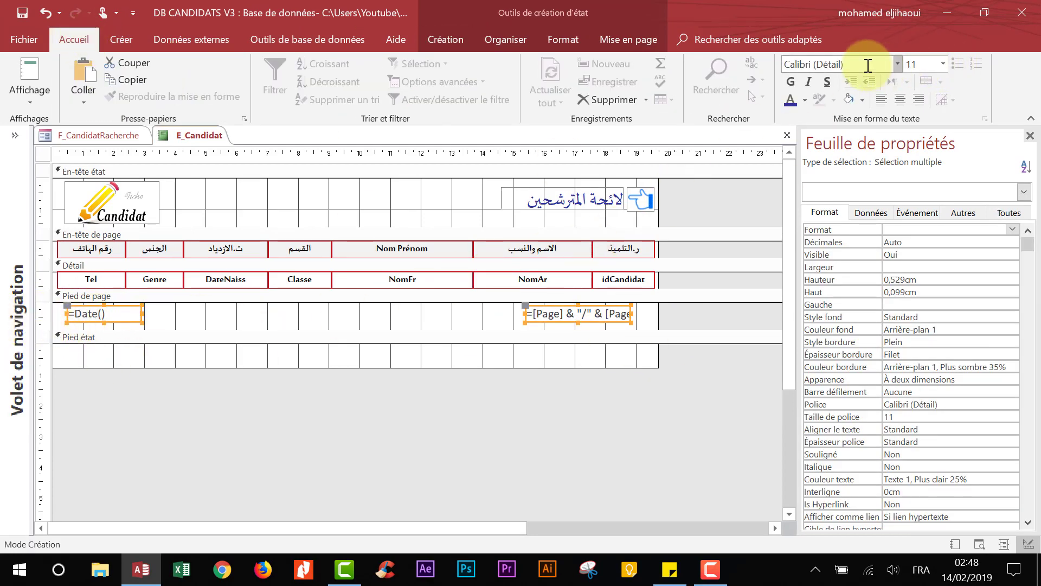
type("Sakkal Majalla")
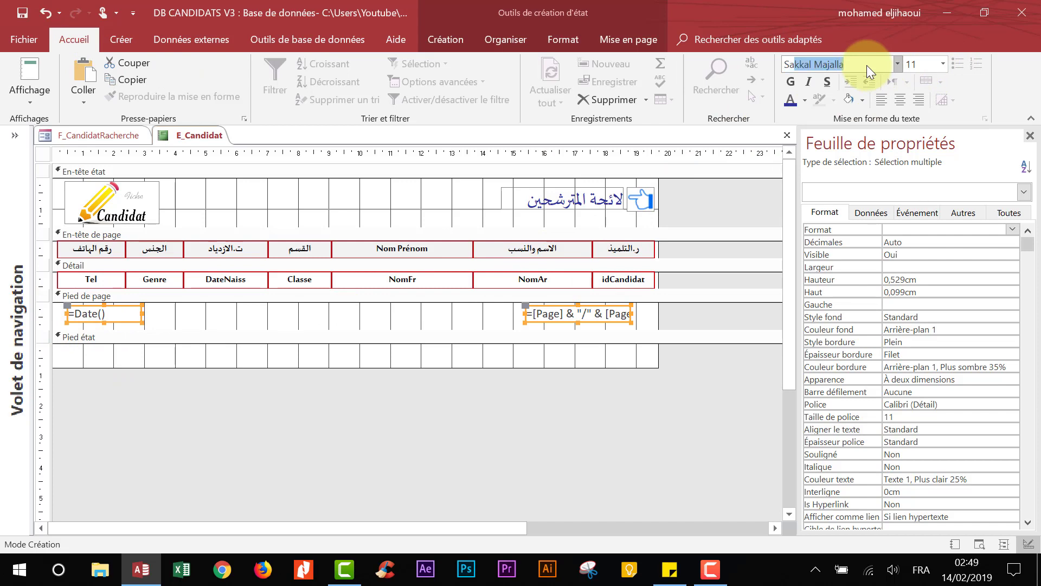
key("Return")
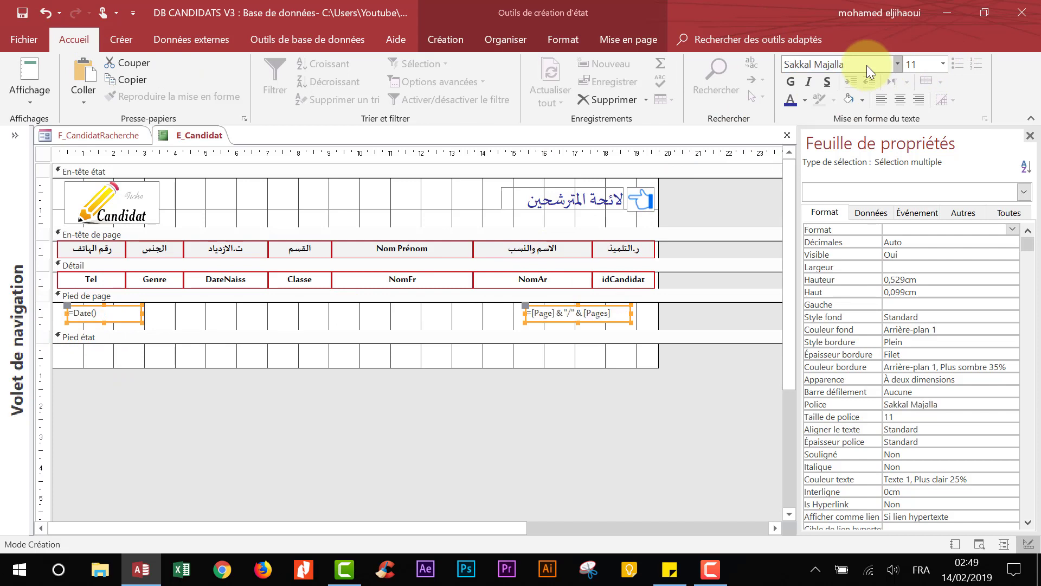
left_click(806, 101)
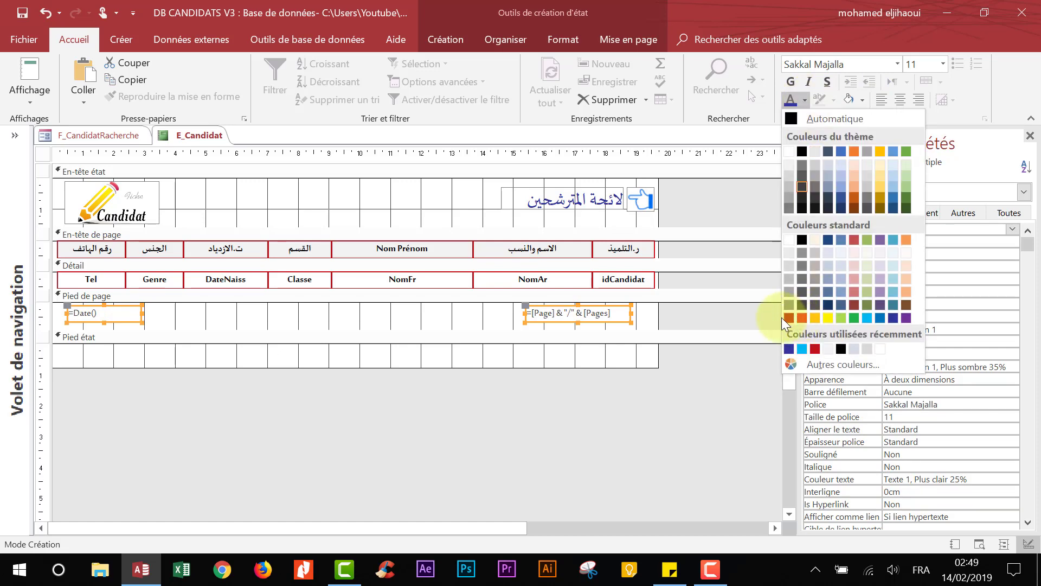
left_click(802, 318)
left_click(463, 423)
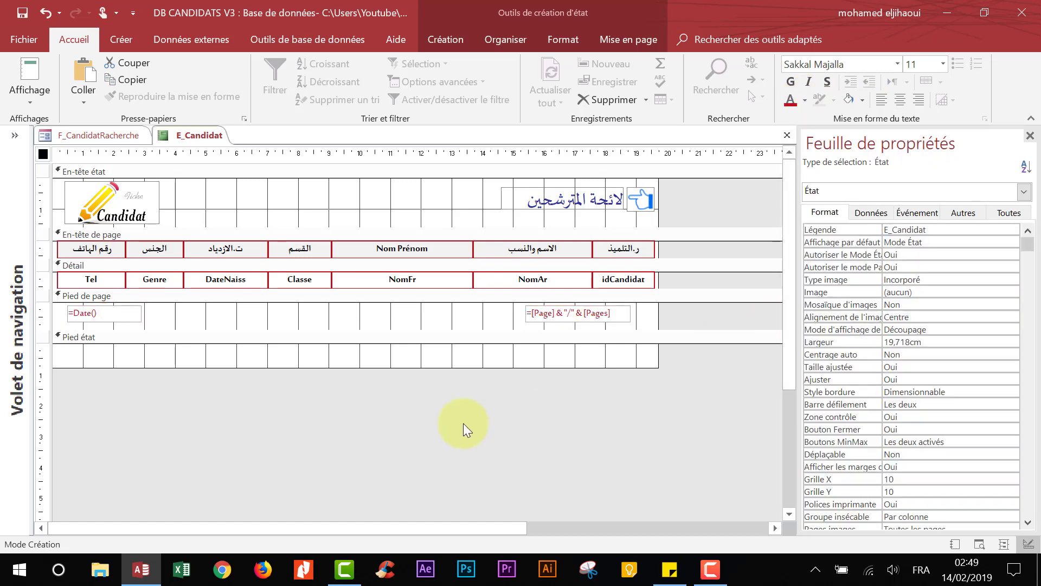
- Check the page footer's date and page number in Report view, and return to the footer in Design view
left_click(31, 64)
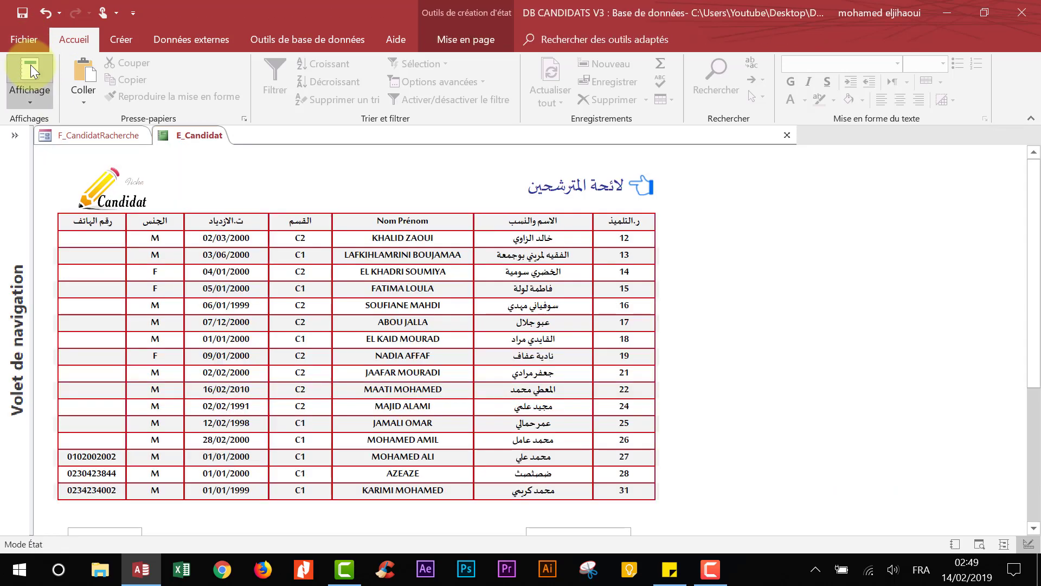
scroll(611, 287, "down", 1)
right_click(744, 232)
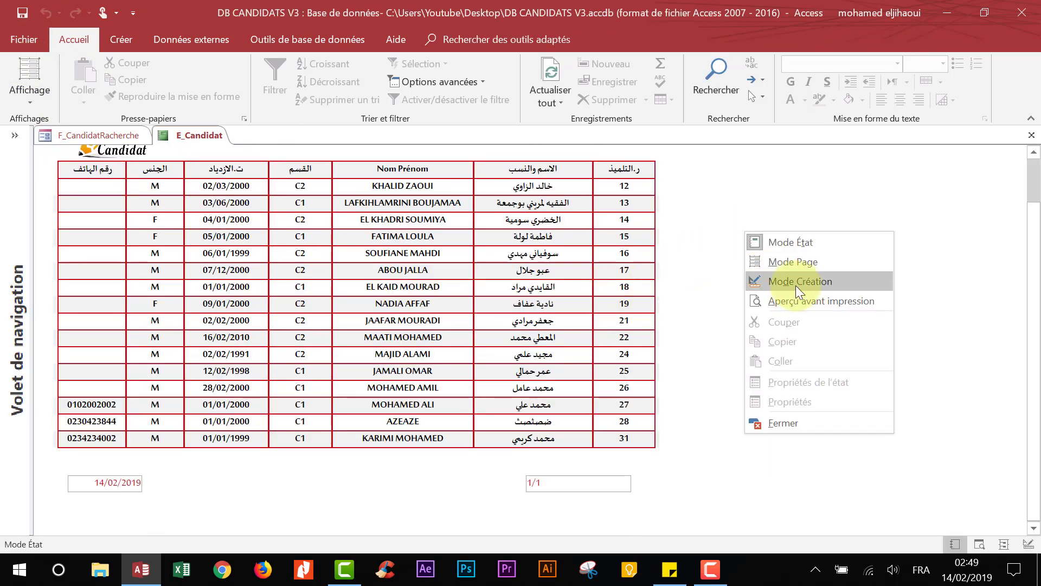
left_click(802, 280)
scroll(598, 266, "down", 3)
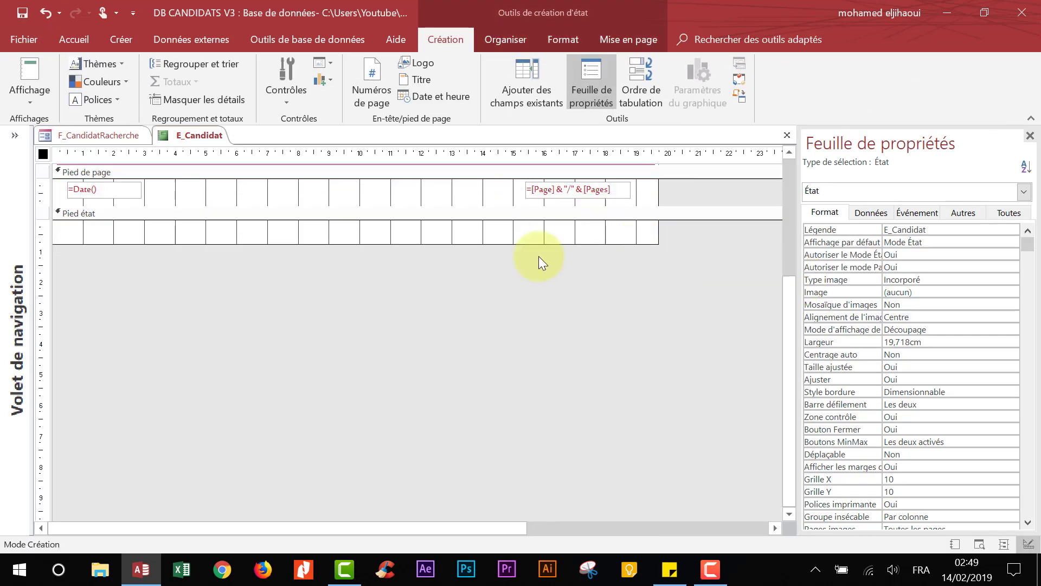
- Centre the text in both page footer text boxes, the date and the page number
left_click(41, 190)
left_click(82, 39)
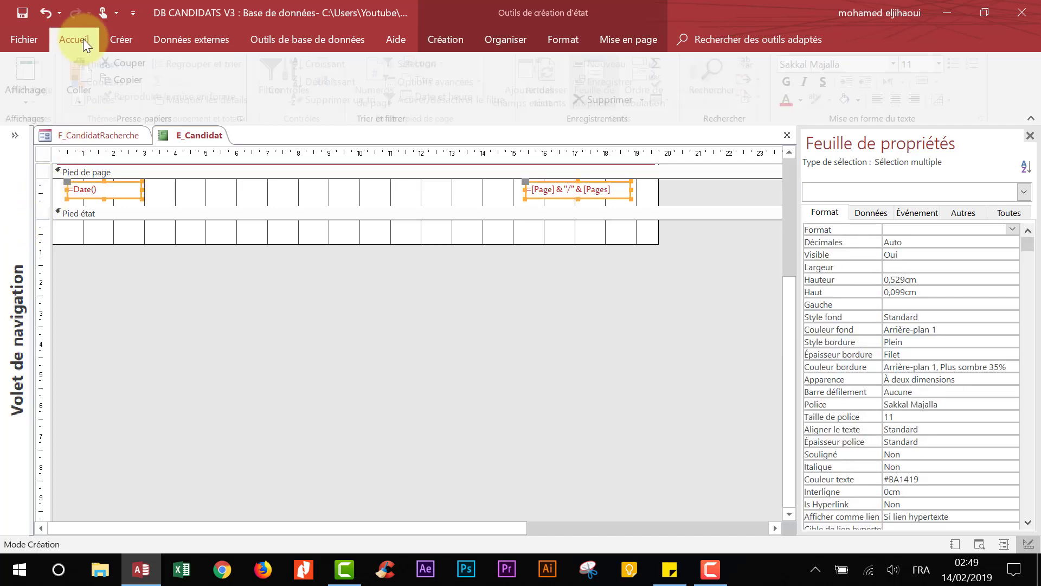
scroll(561, 340, "up", 3)
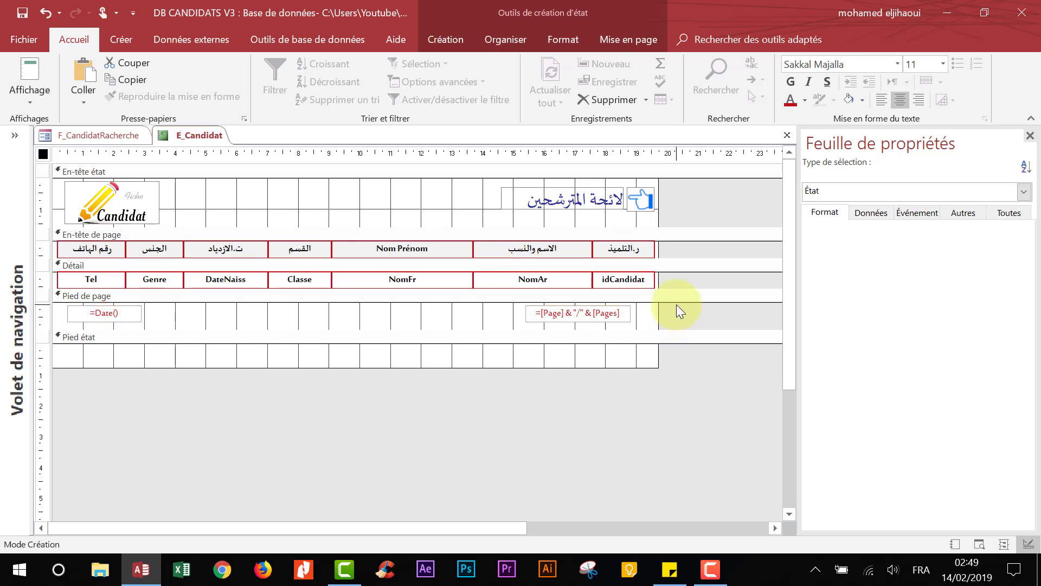
- Align the date and page-number text boxes in the page footer to their bottom edges (Bas)
left_click(194, 321)
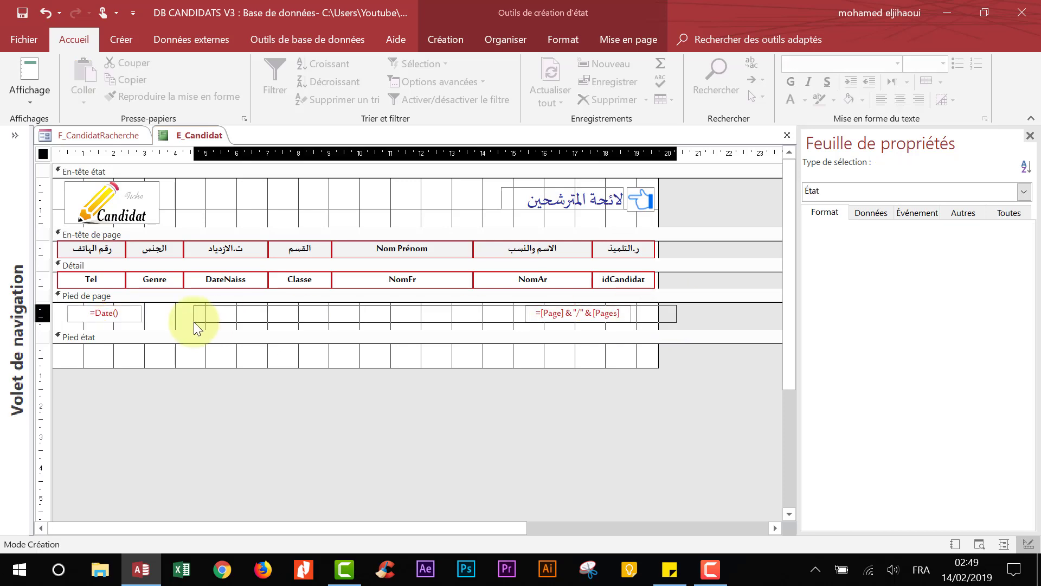
left_click(559, 40)
left_click(507, 39)
left_click(808, 98)
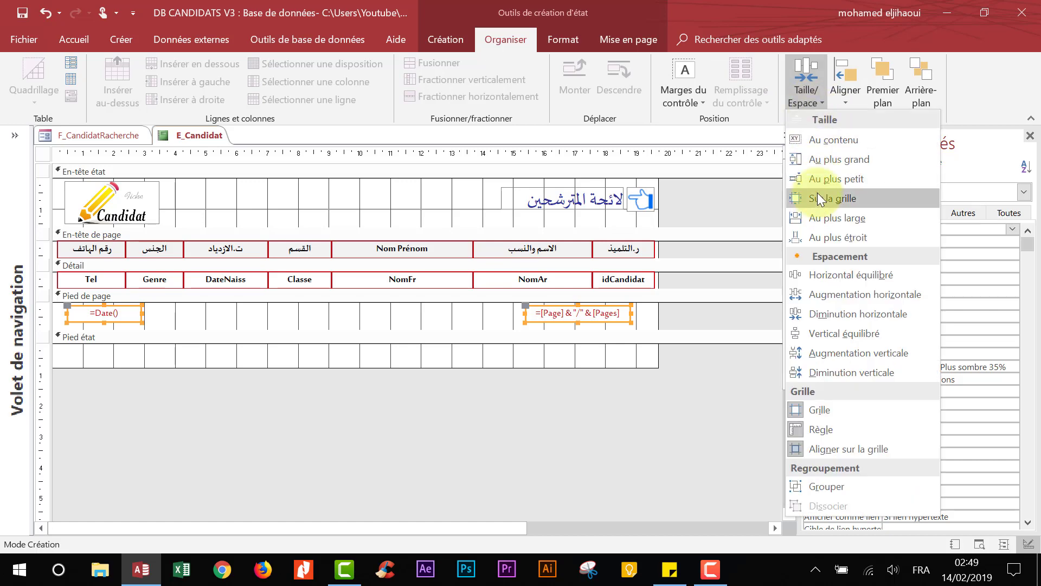
left_click(840, 97)
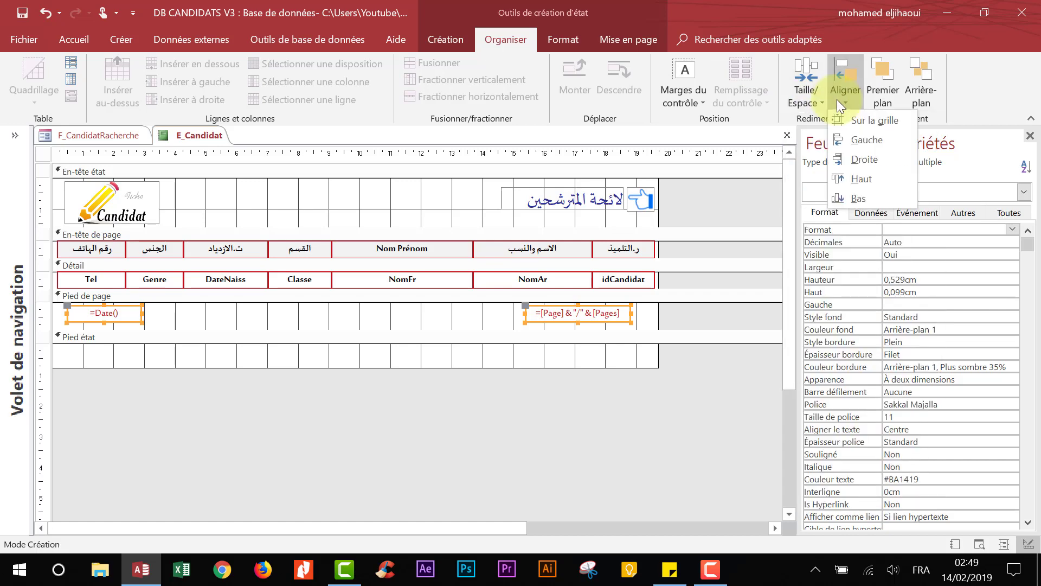
left_click(852, 198)
left_click(521, 438)
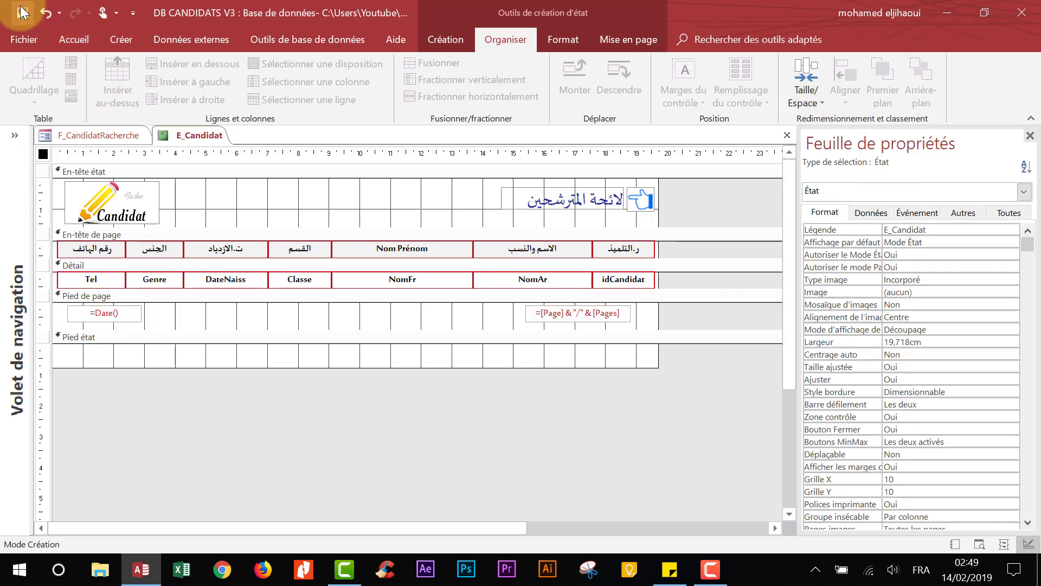
- Set the report's default view (Affichage par défaut) to "Aperçu avant impression"
left_click(445, 39)
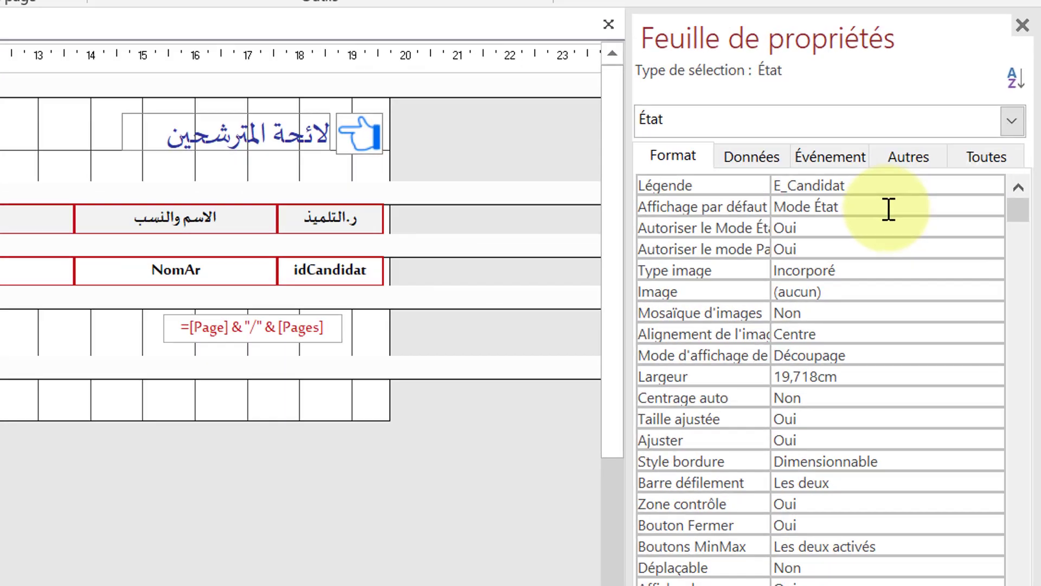
left_click(995, 244)
left_click(1012, 242)
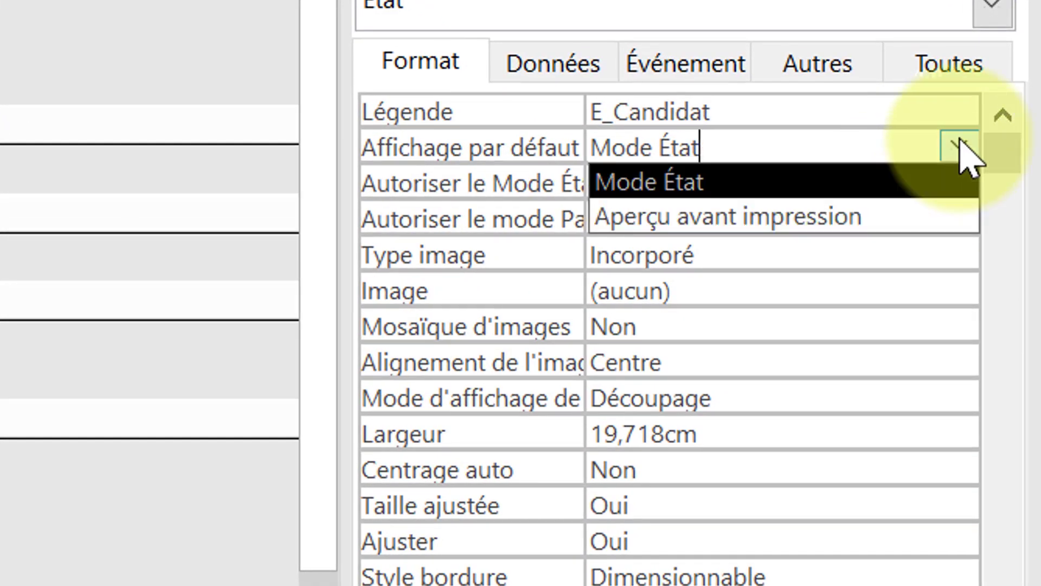
left_click(743, 219)
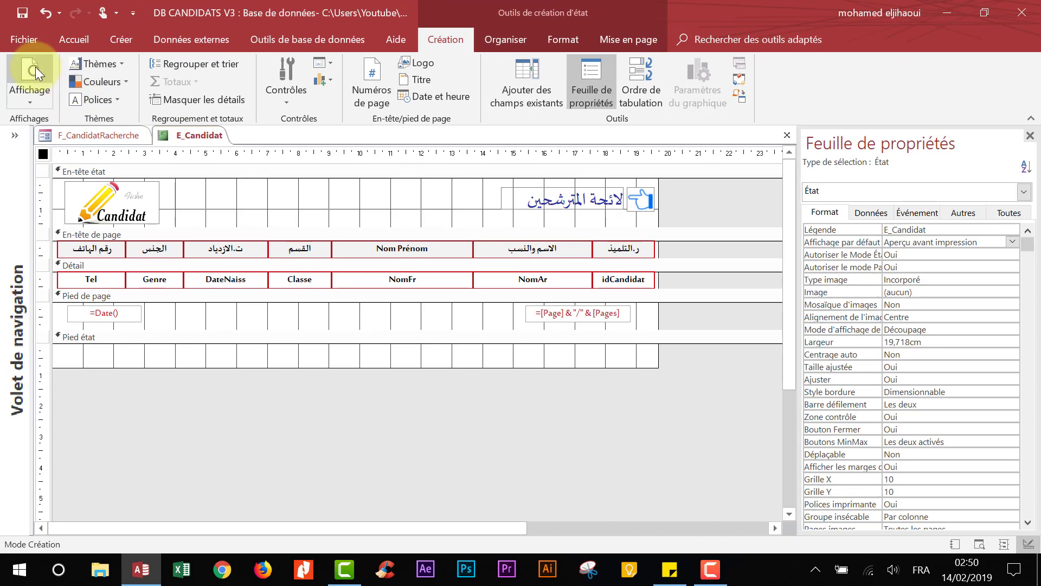
- Examine the report's header, table and page footer in print preview, including the whole page, and return to Design view
left_click(36, 66)
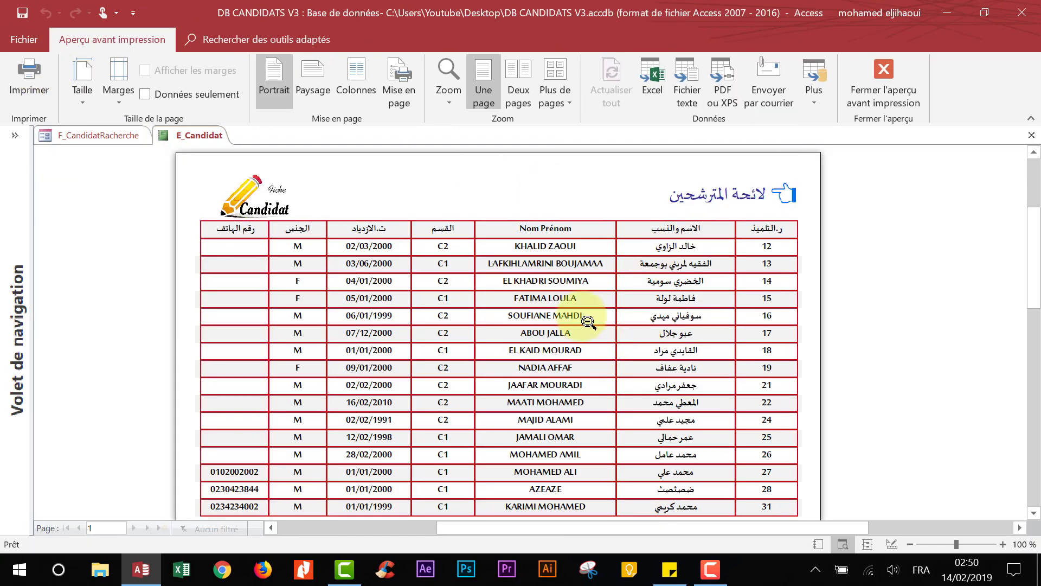
scroll(589, 321, "down", 10)
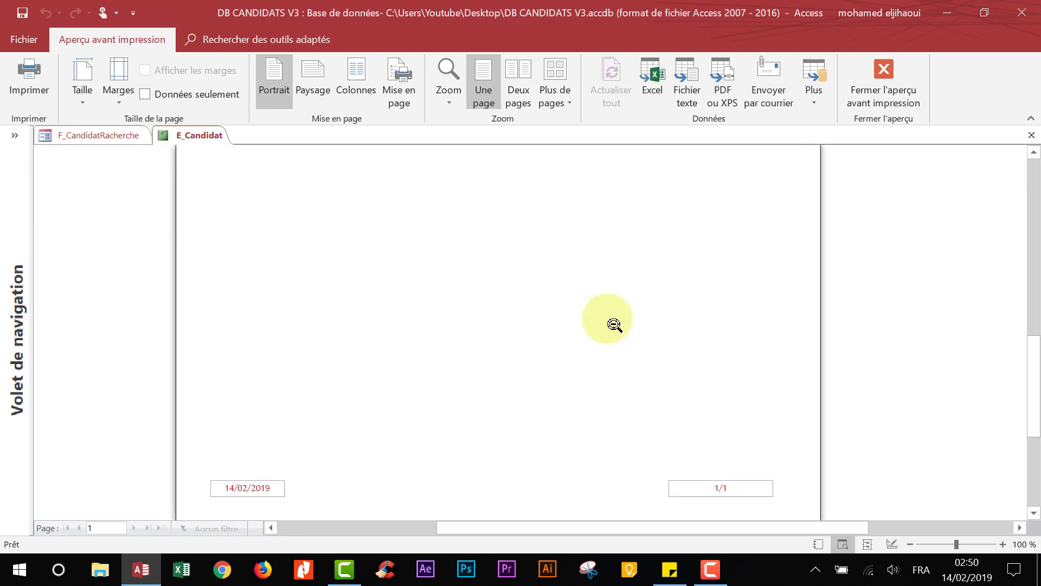
scroll(613, 324, "down", 3)
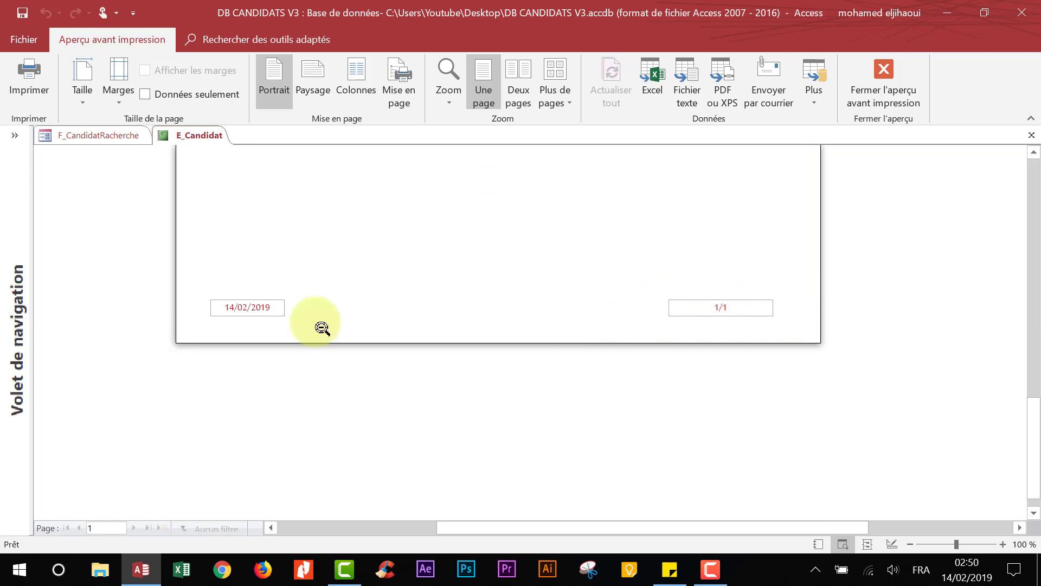
scroll(488, 309, "up", 5)
scroll(489, 309, "down", 10)
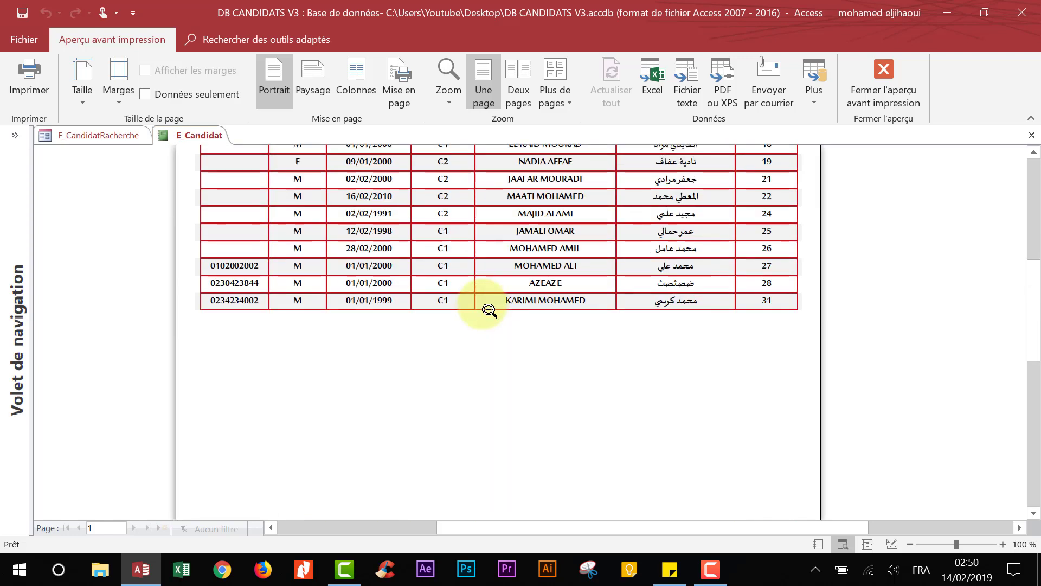
scroll(490, 311, "up", 5)
scroll(489, 311, "up", 5)
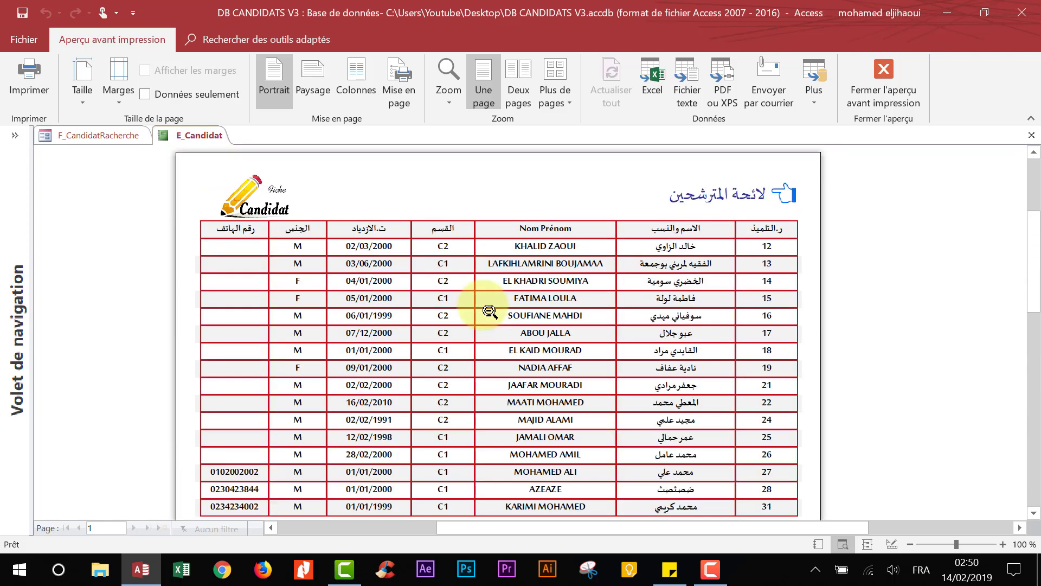
left_click(489, 283)
right_click(493, 278)
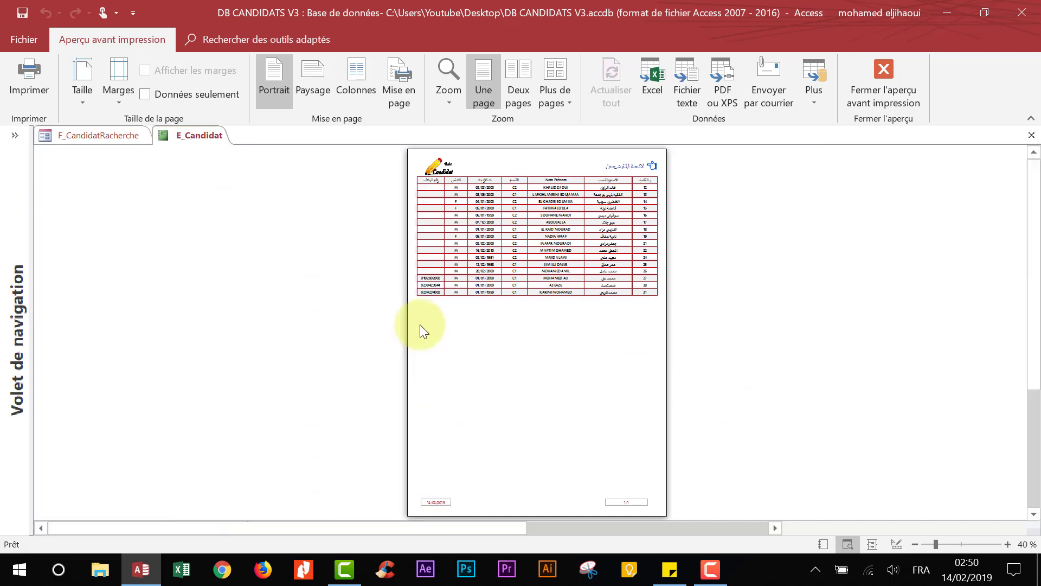
left_click(419, 327)
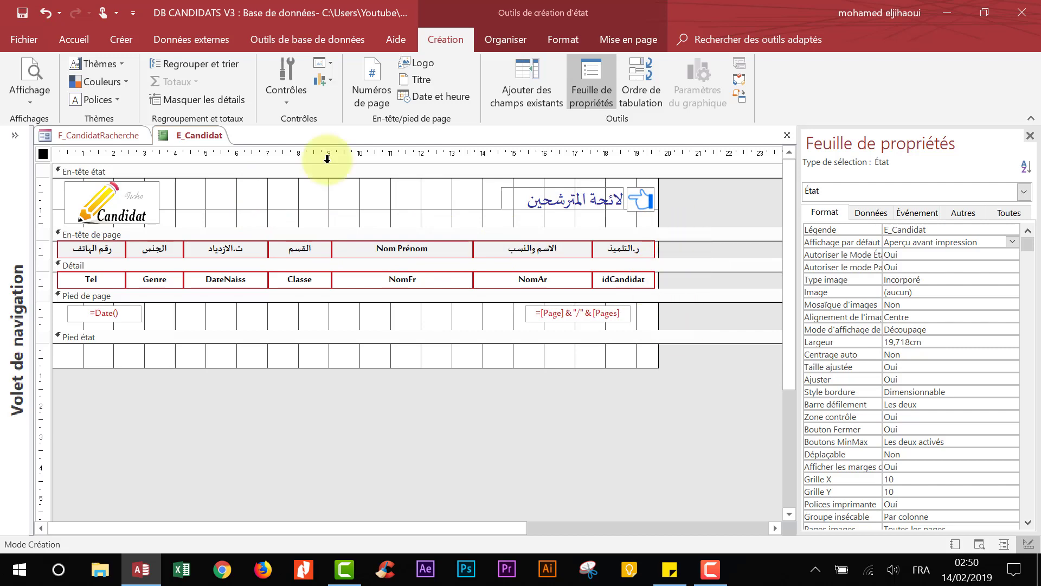
- Add a text box about 2.1 cm wide to the report header between the Candidat logo and the Arabic title
left_click(128, 42)
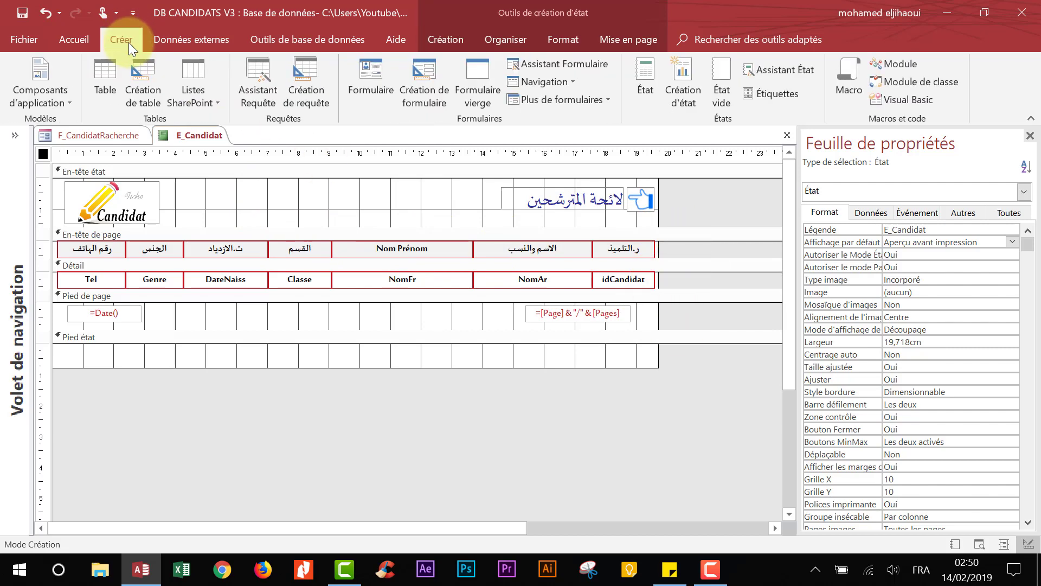
left_click(442, 39)
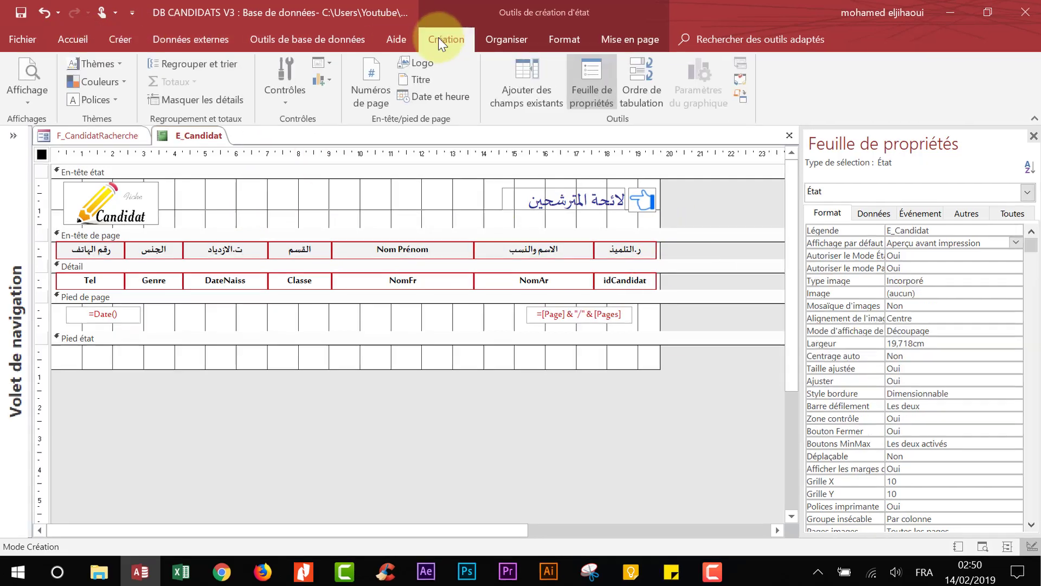
left_click(287, 82)
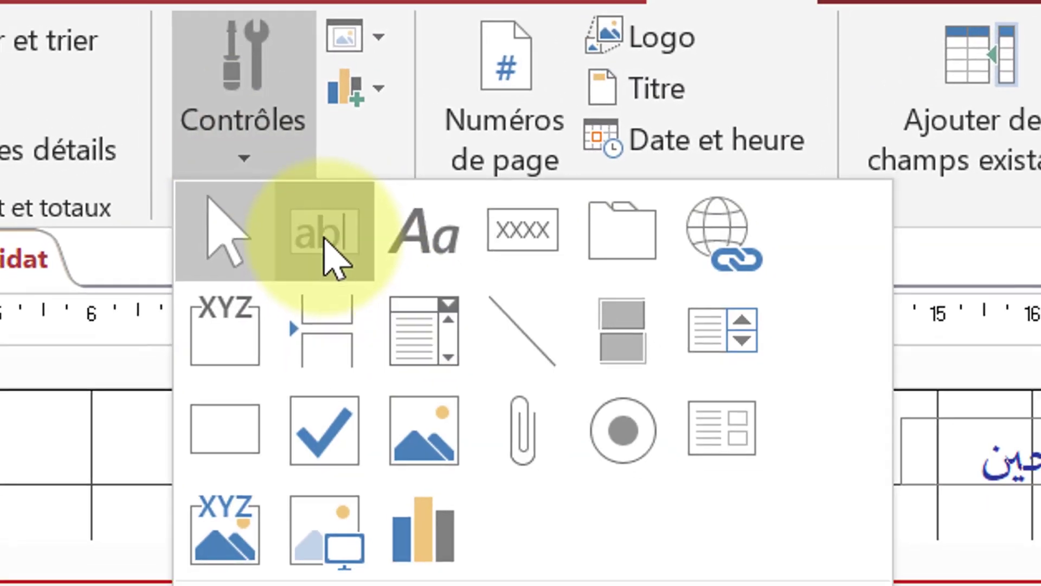
left_click(324, 238)
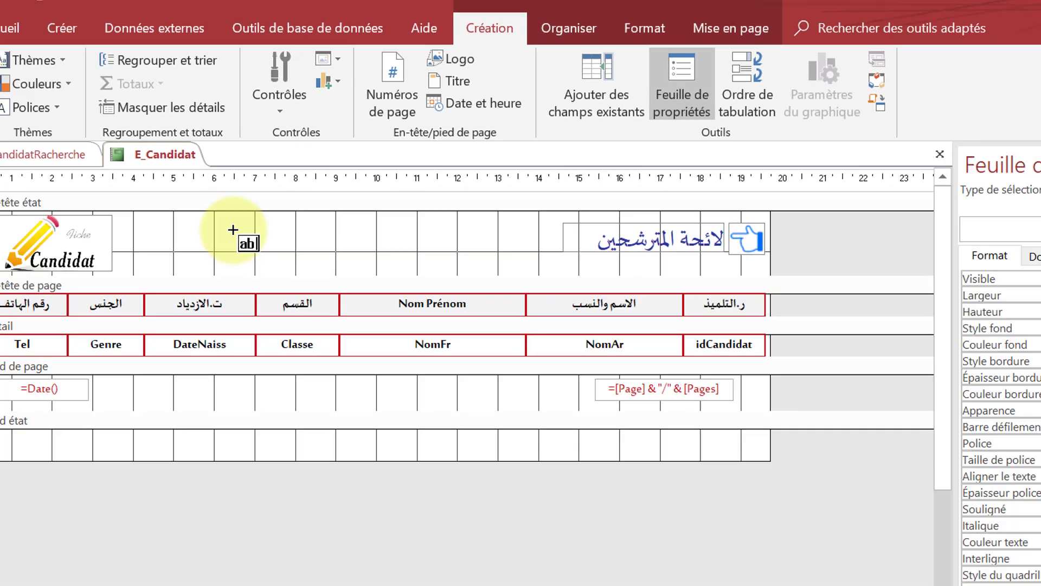
left_click_drag(251, 194, 325, 206)
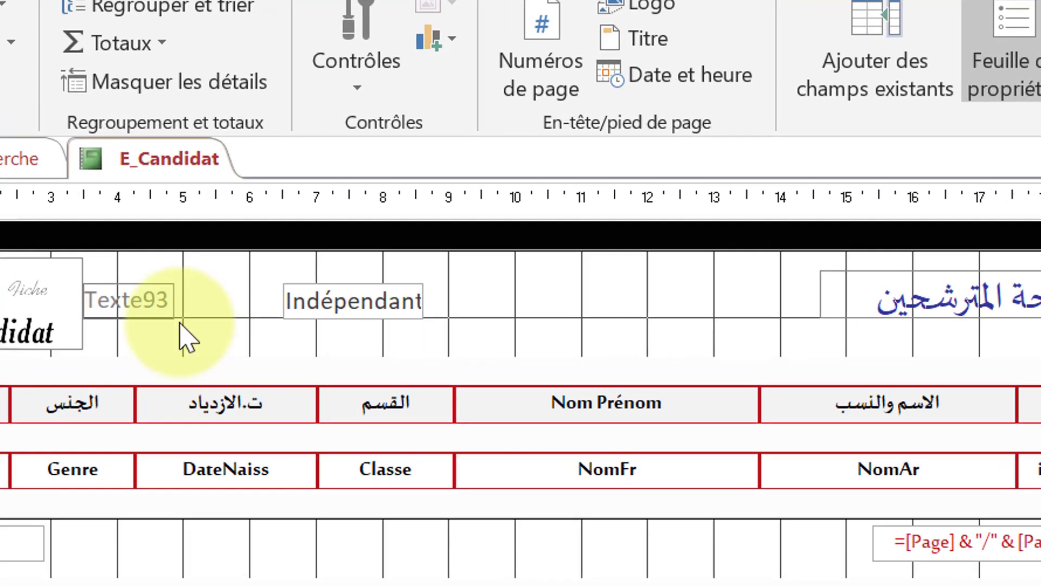
- Move the new text box's attached label to the right side of the box and set its caption to "عدد التلاميذ :"
left_click(141, 311)
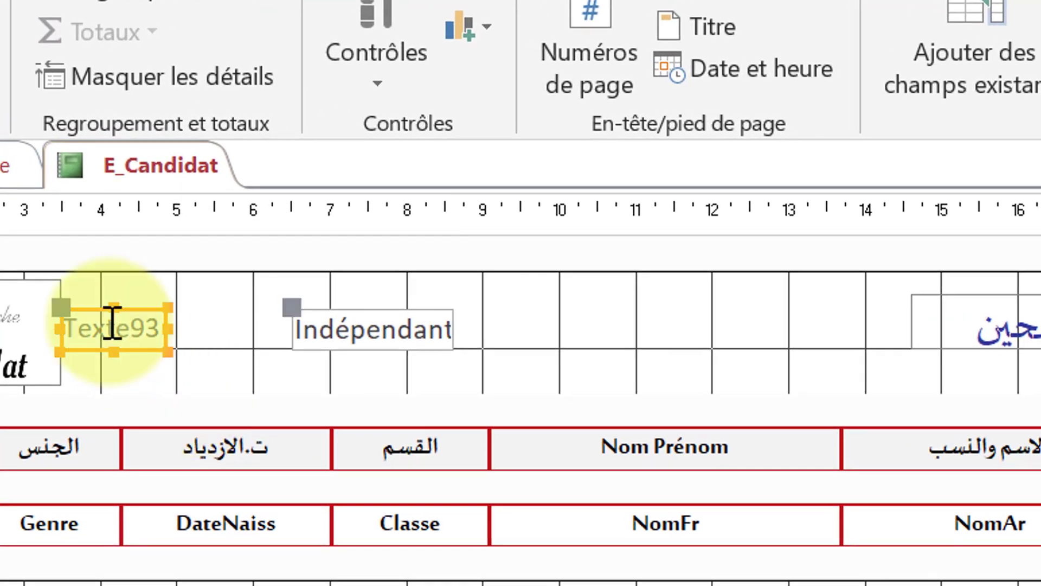
left_click_drag(83, 287, 465, 307)
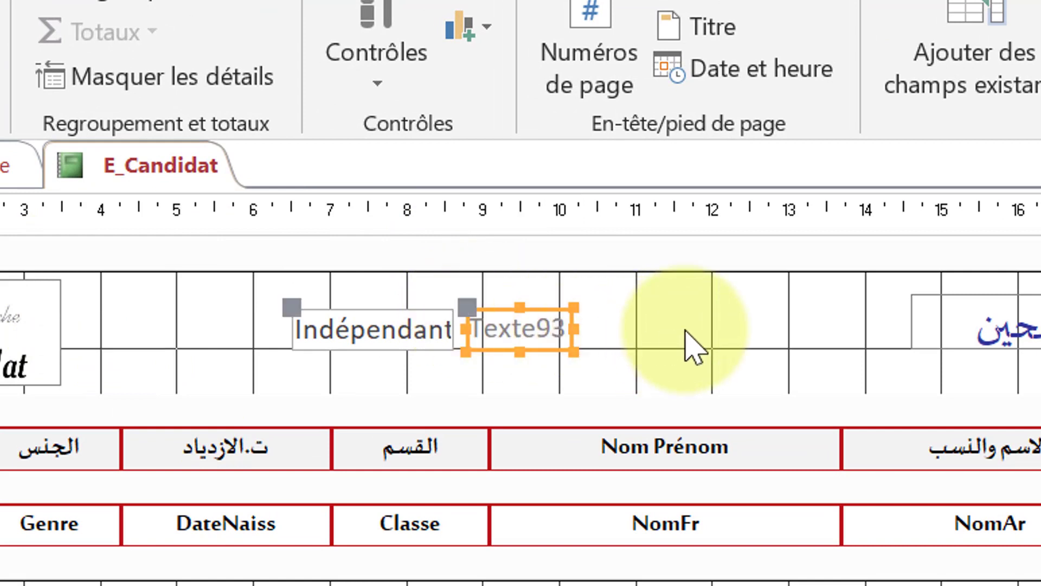
double_click(530, 329)
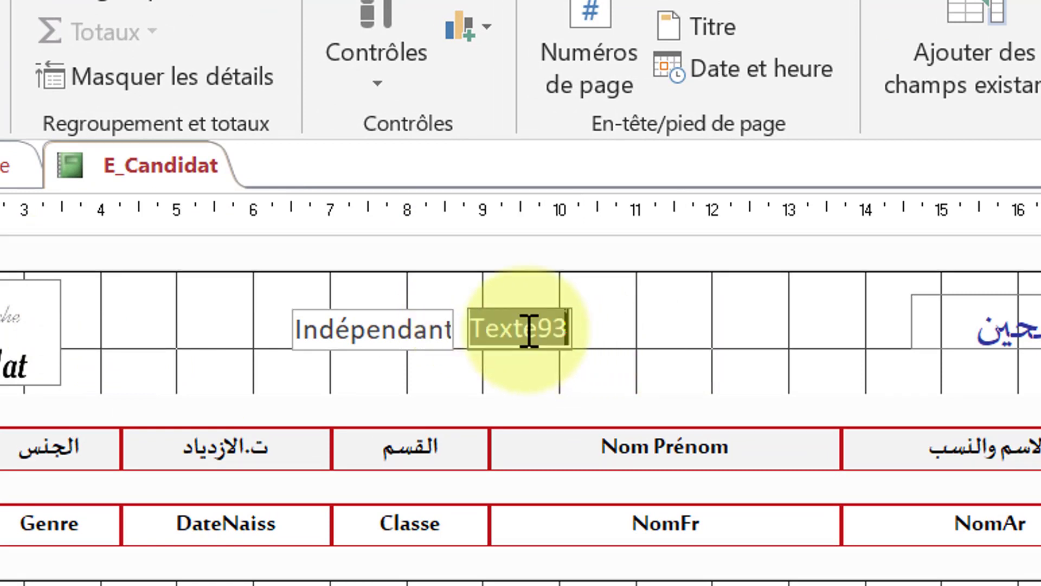
type("عدد")
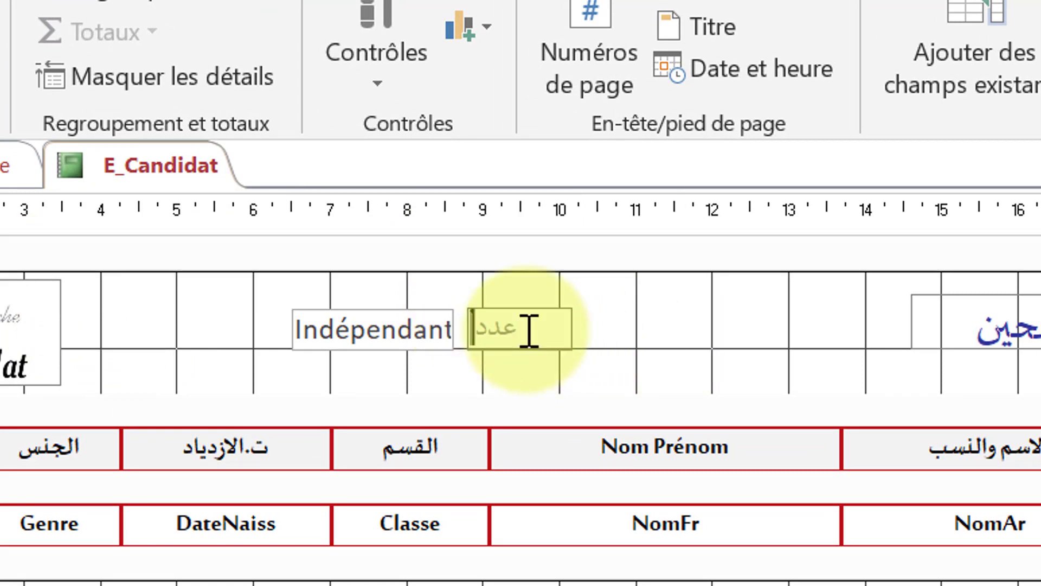
type(" التلاميذ :")
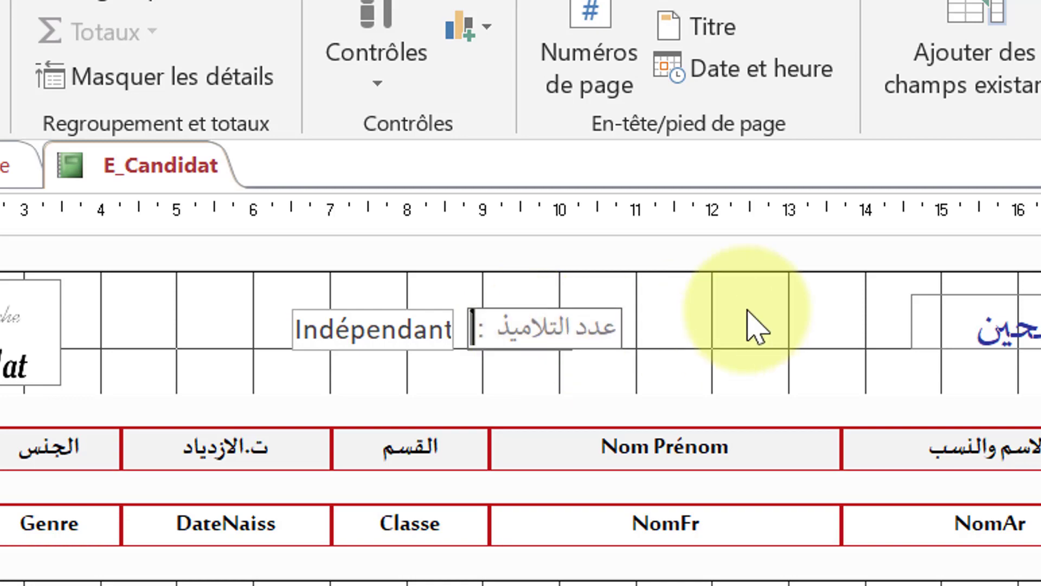
left_click(747, 311)
- Set the new header text box's control source to =Compte([idCandidat]) with the expression builder and show the report in print preview
left_click(396, 329)
left_click(871, 212)
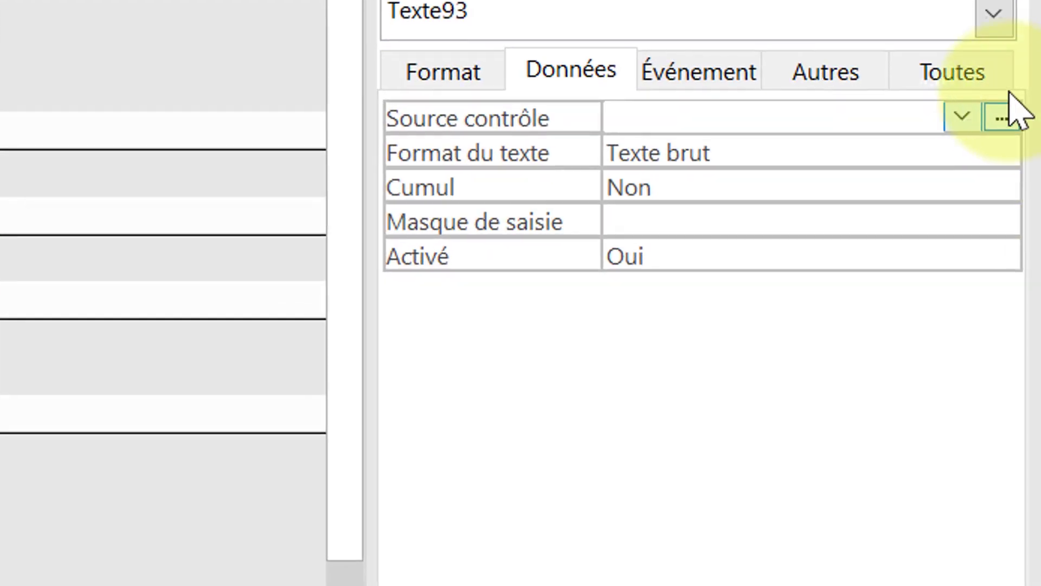
left_click(1002, 117)
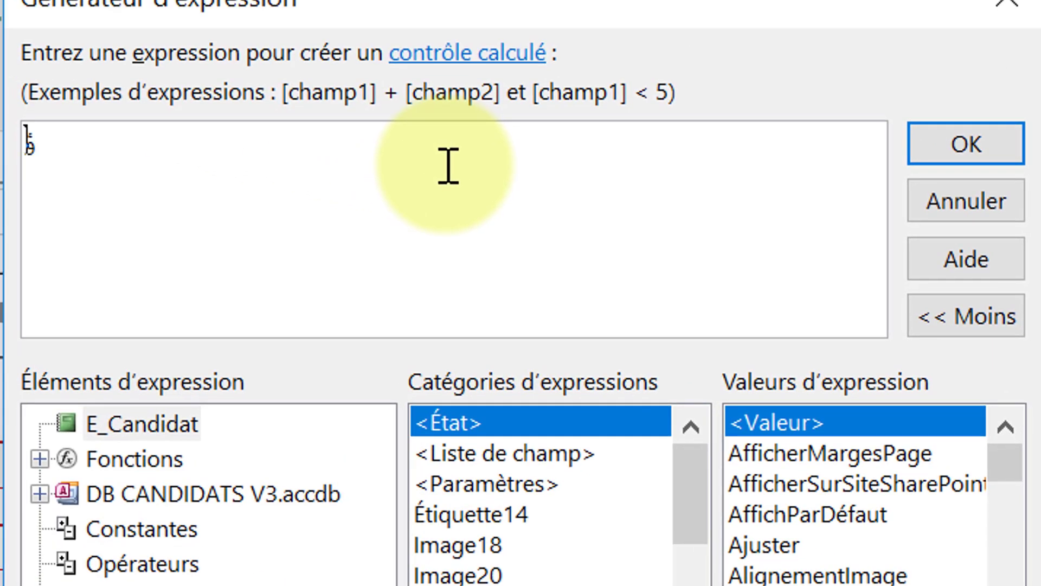
type("comp")
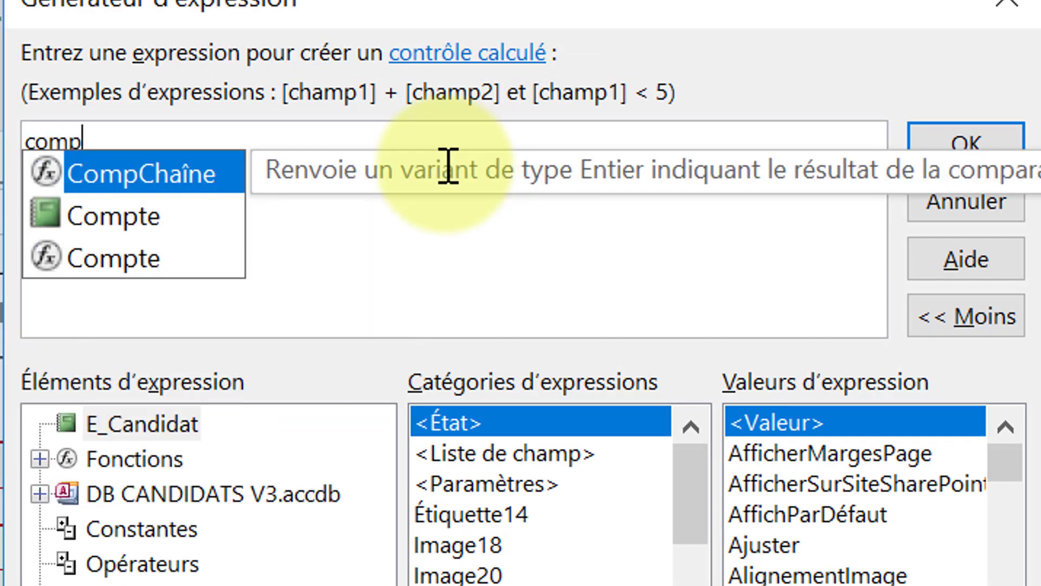
left_click(126, 261)
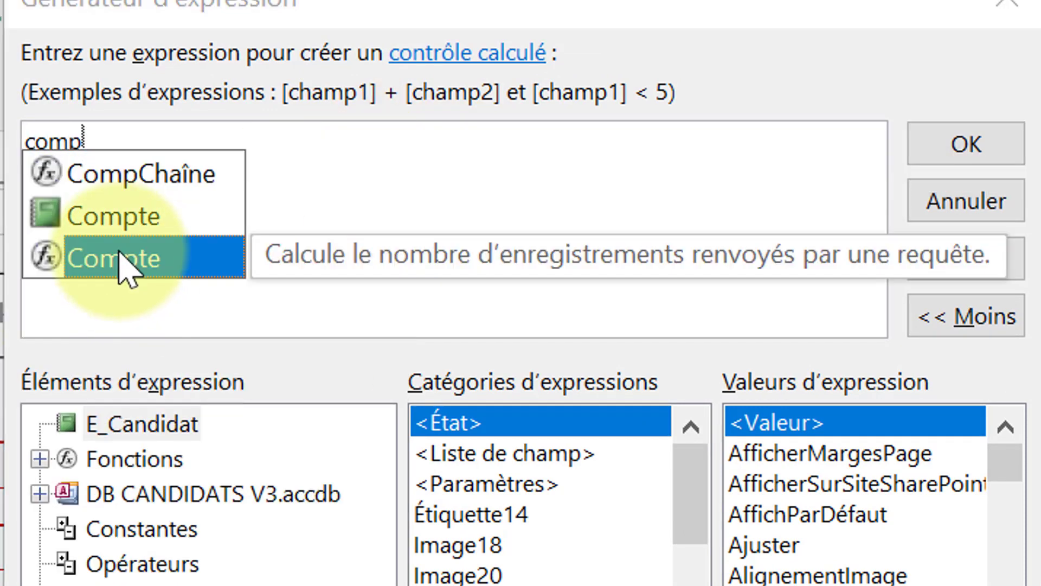
left_click(119, 255)
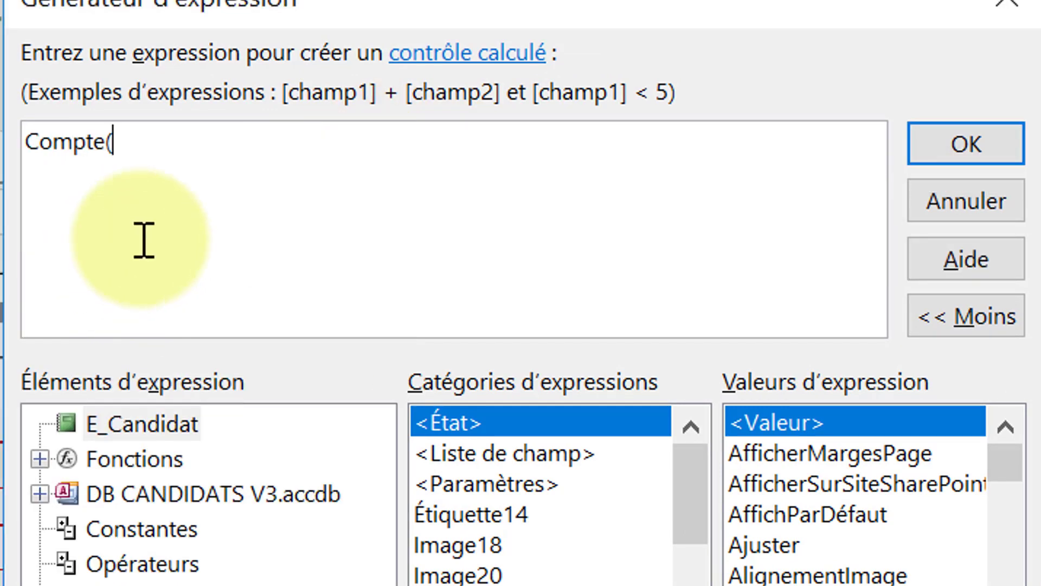
type("id")
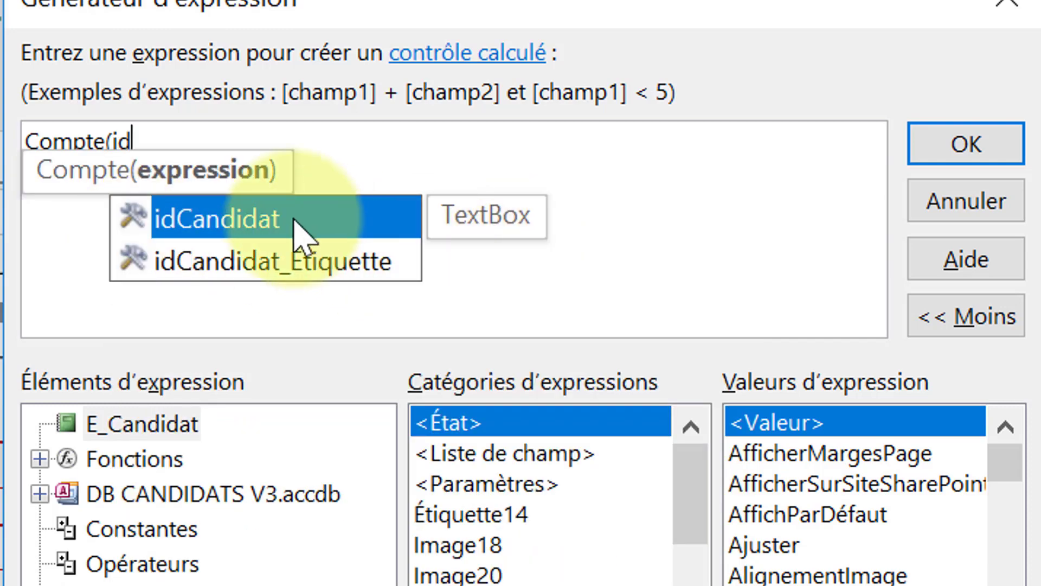
left_click(293, 219)
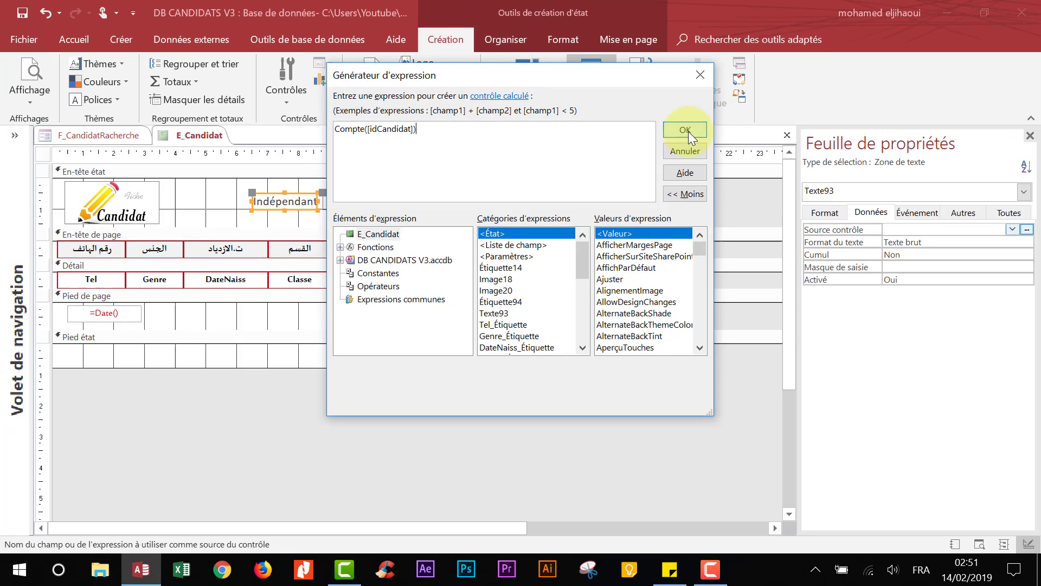
left_click(966, 144)
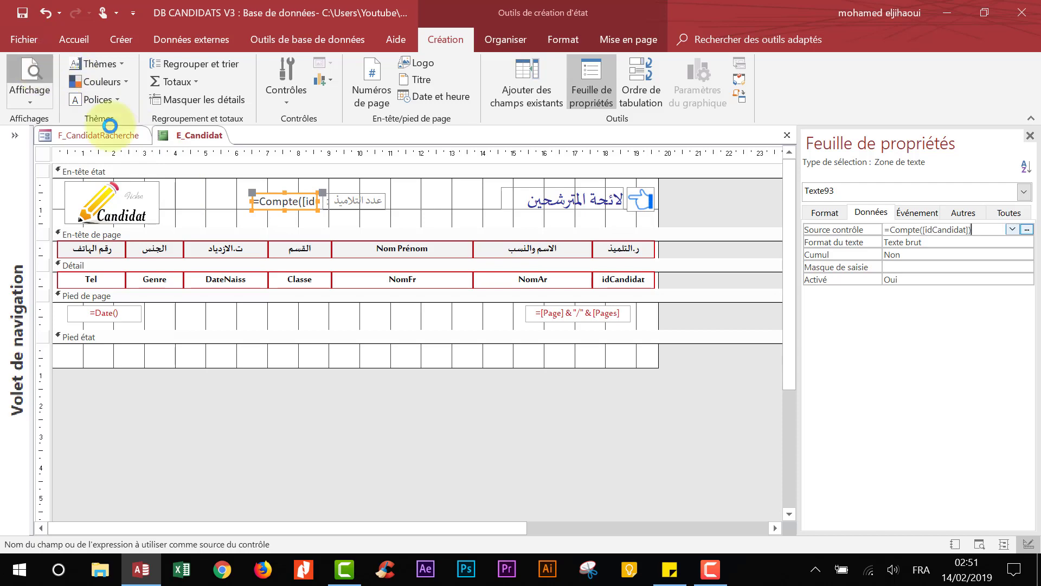
left_click(38, 67)
left_click(564, 180)
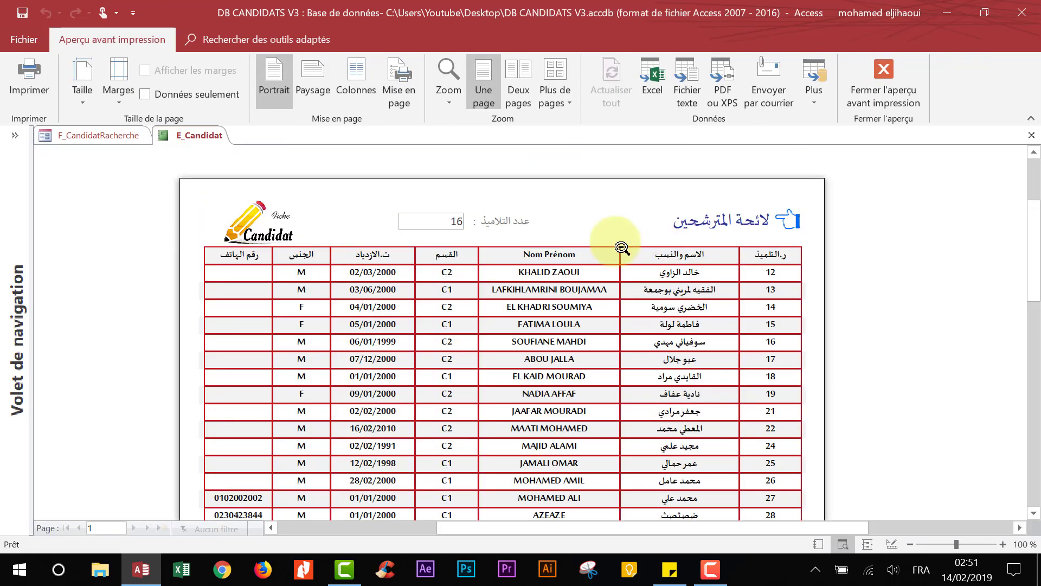
- In Design view, set the student-count text box and its label to the Sakkal Majalla font in dark red
right_click(425, 225)
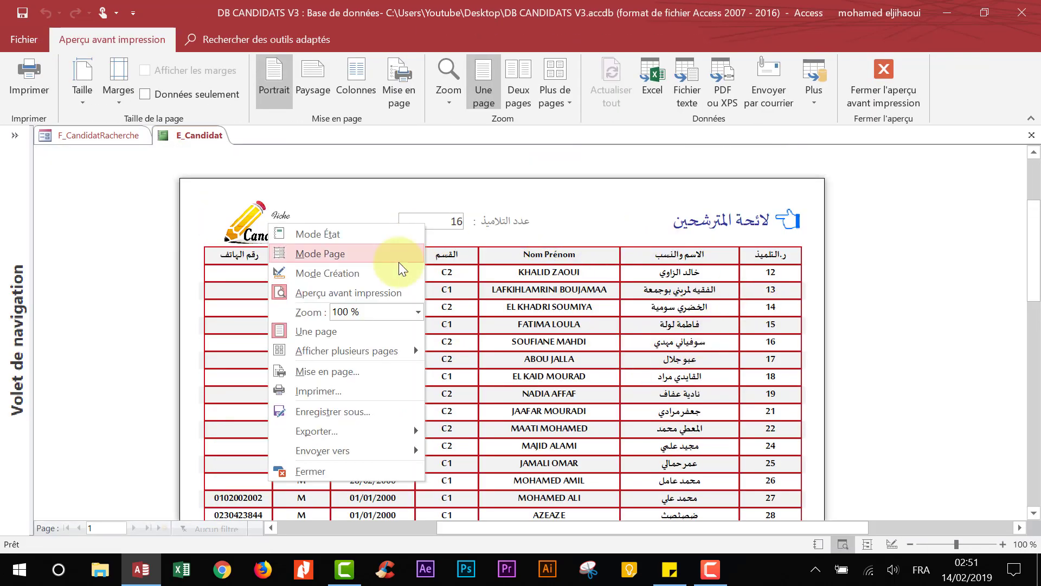
left_click(348, 274)
left_click_drag(253, 187, 407, 216)
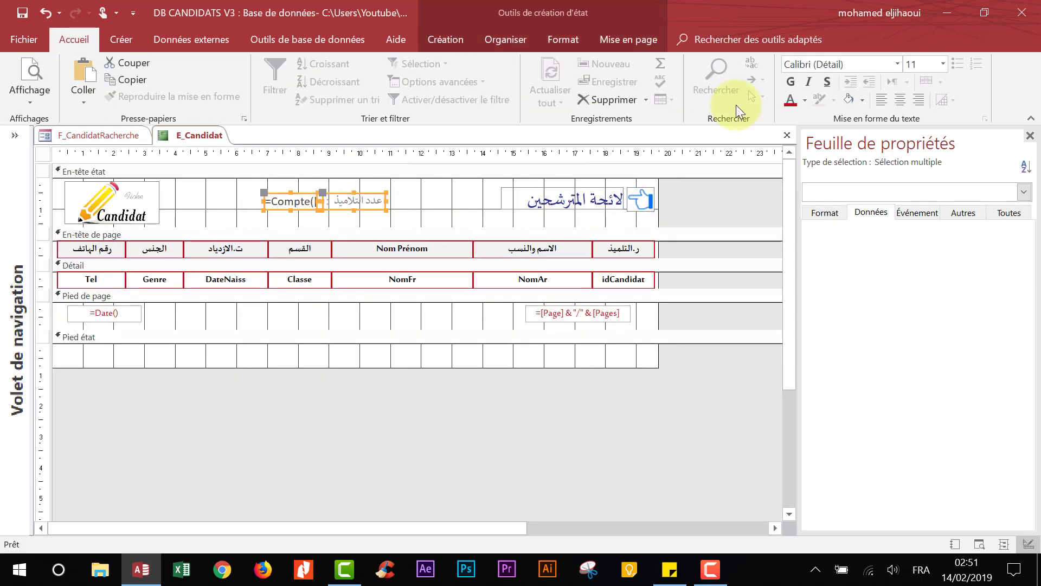
left_click(791, 79)
type("Sakkal Majalla")
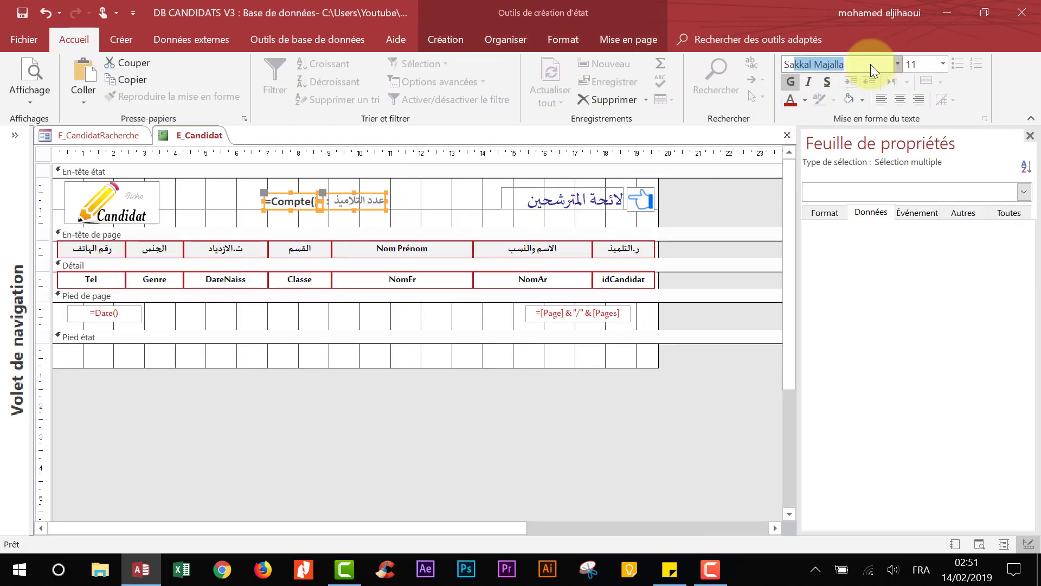
key("Return")
left_click(805, 100)
left_click(793, 318)
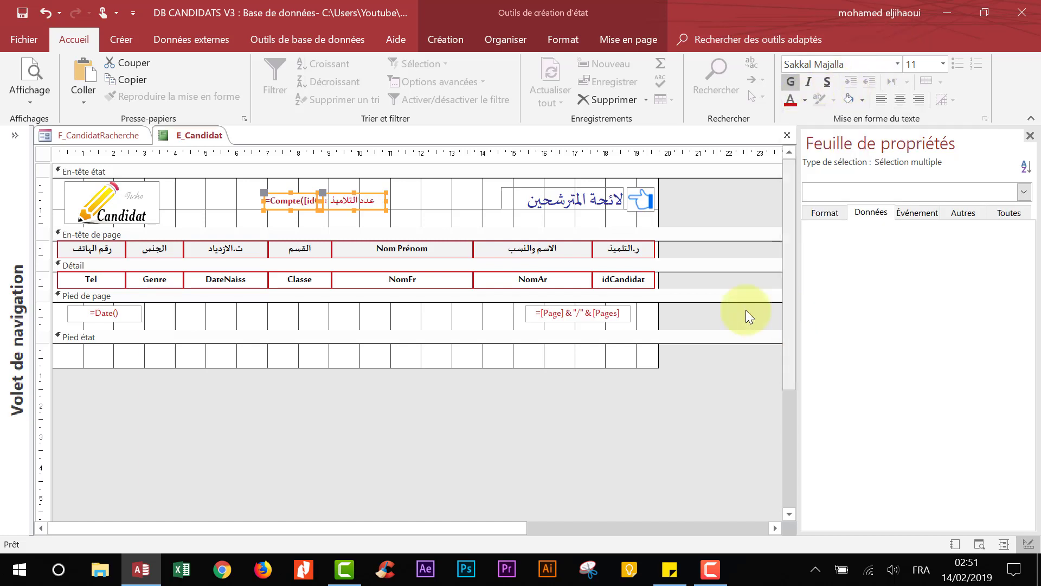
- Apply the shadowed special effect to the student-count text box in the report header
left_click(263, 206)
left_click(275, 205)
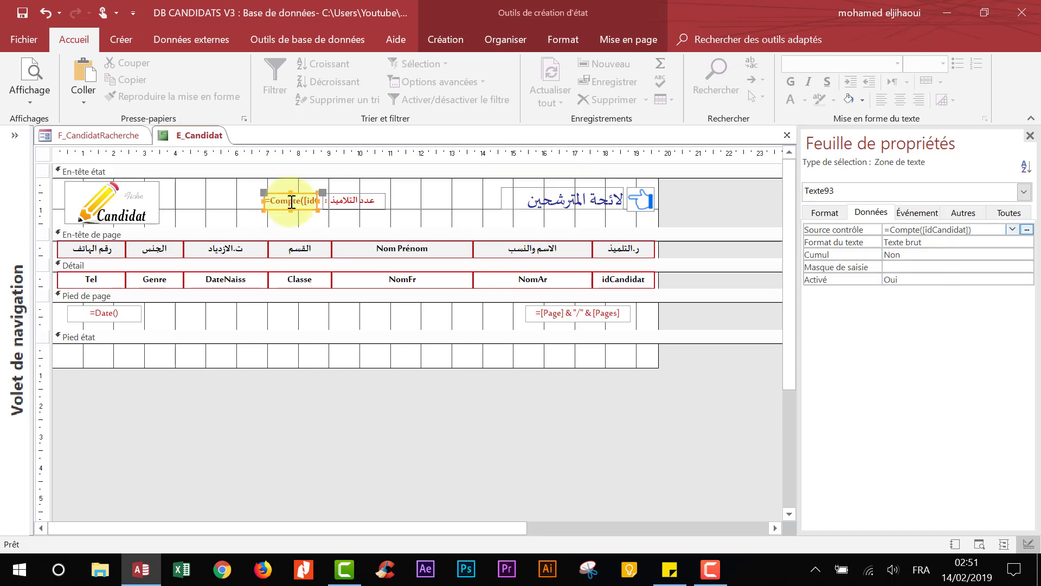
right_click(288, 202)
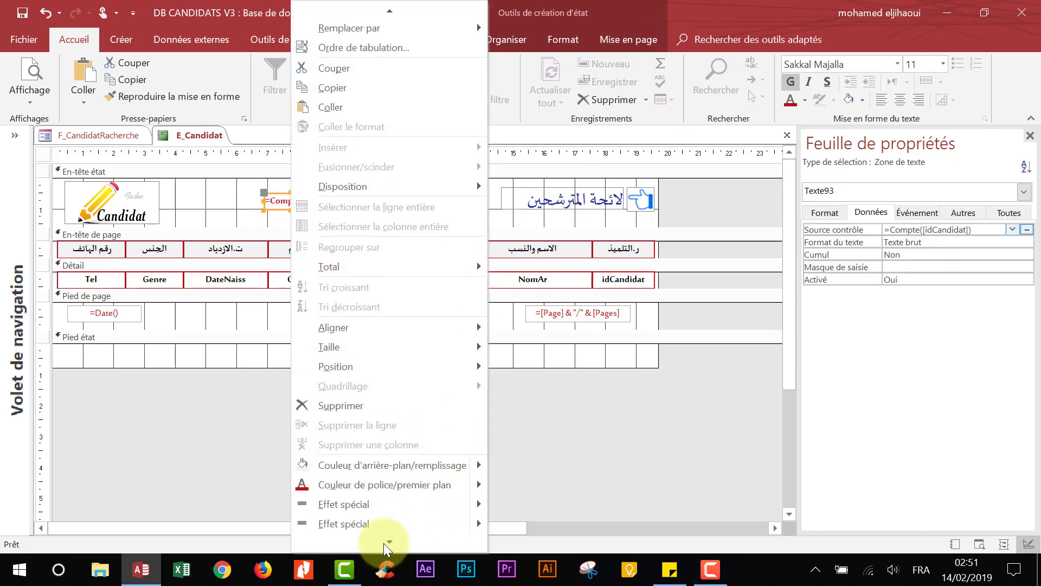
left_click(385, 542)
left_click(239, 199)
left_click(303, 207)
right_click(315, 220)
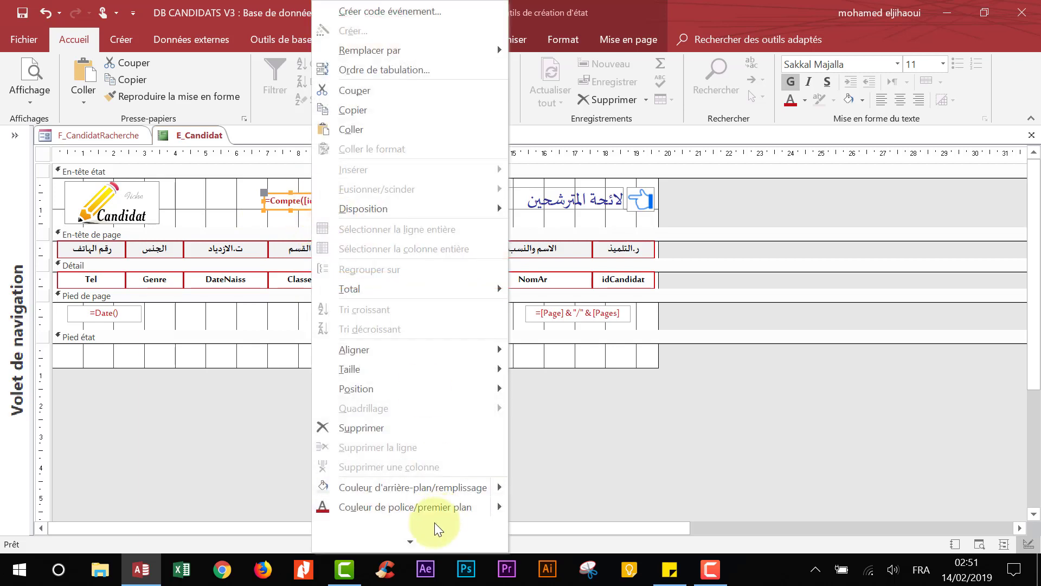
mouse_move(497, 464)
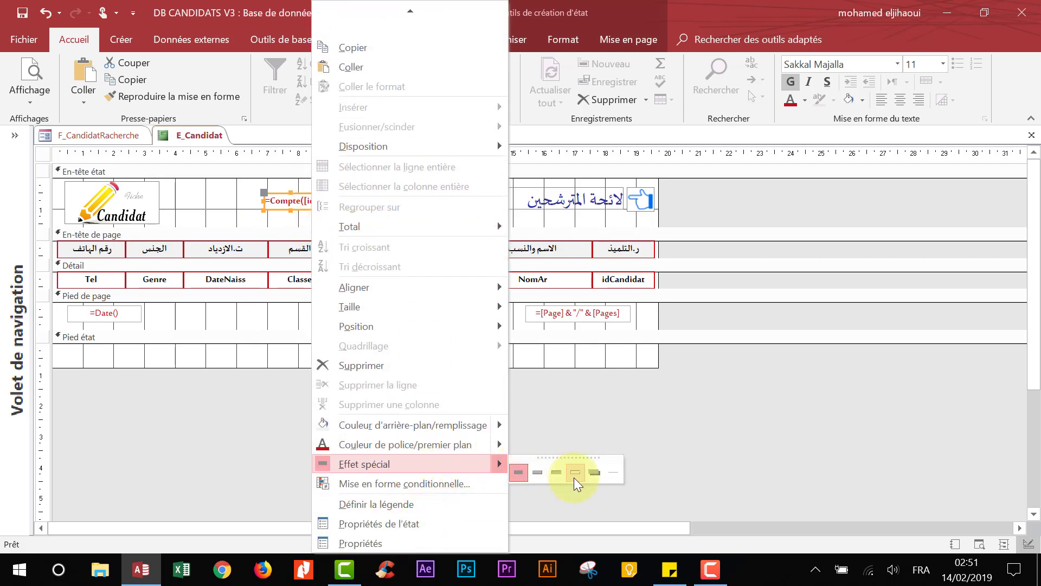
left_click(596, 472)
left_click(318, 404)
- Set the font size of the student-count text box and its label to 14
left_click_drag(248, 187, 426, 212)
left_click_drag(353, 194, 274, 197)
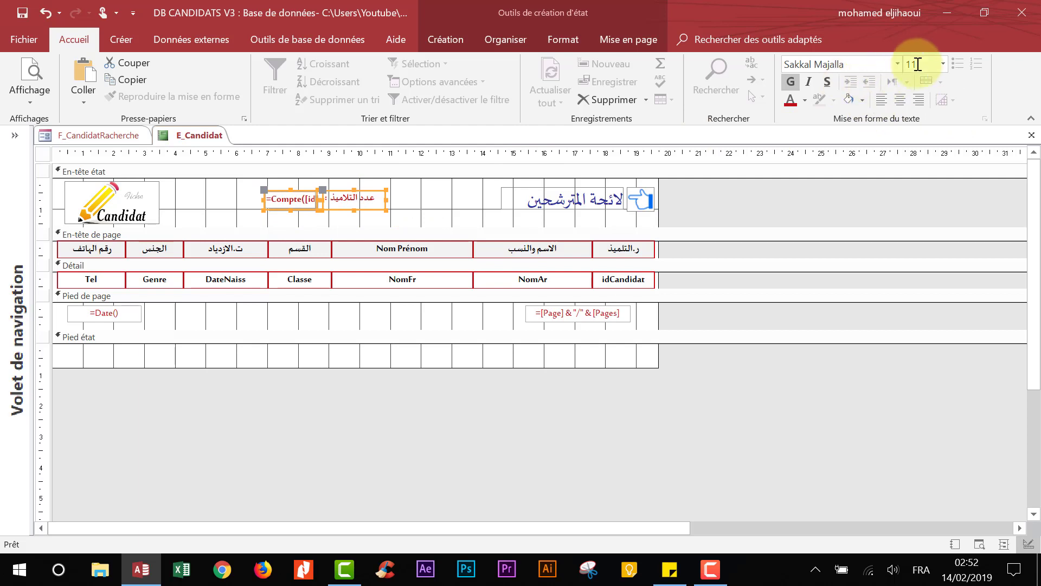
left_click(944, 64)
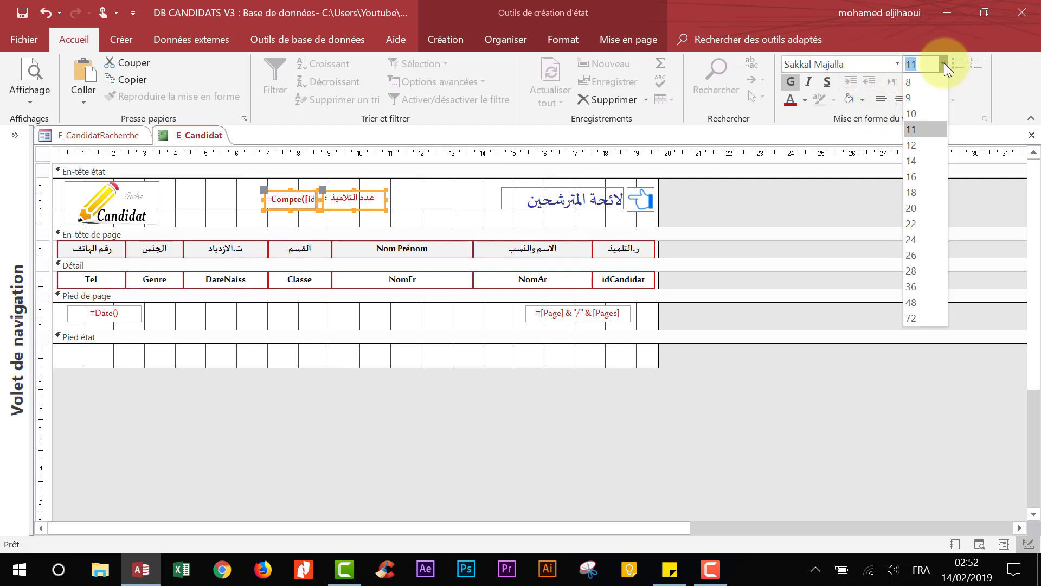
left_click(916, 177)
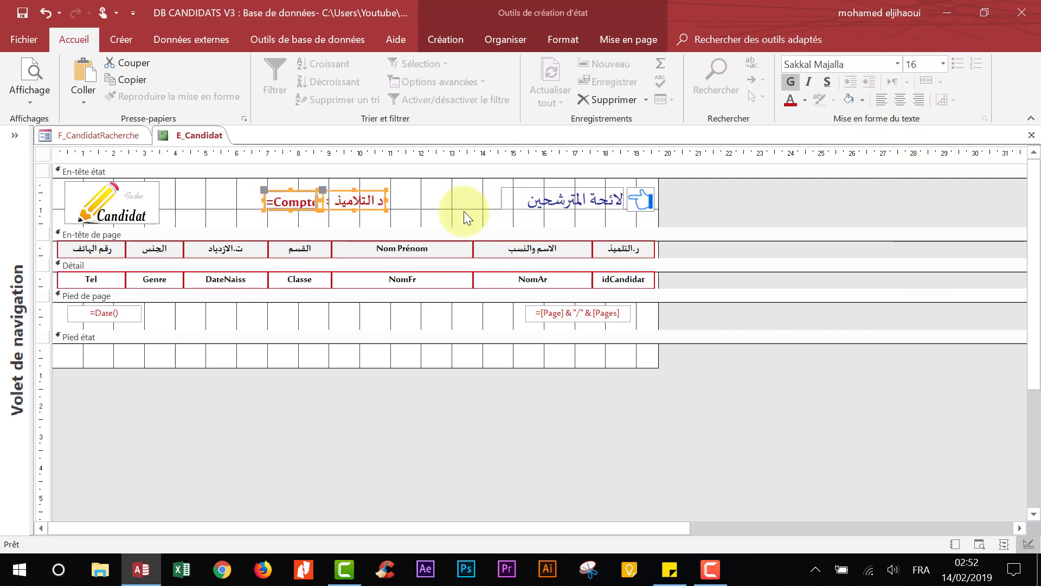
left_click(408, 204)
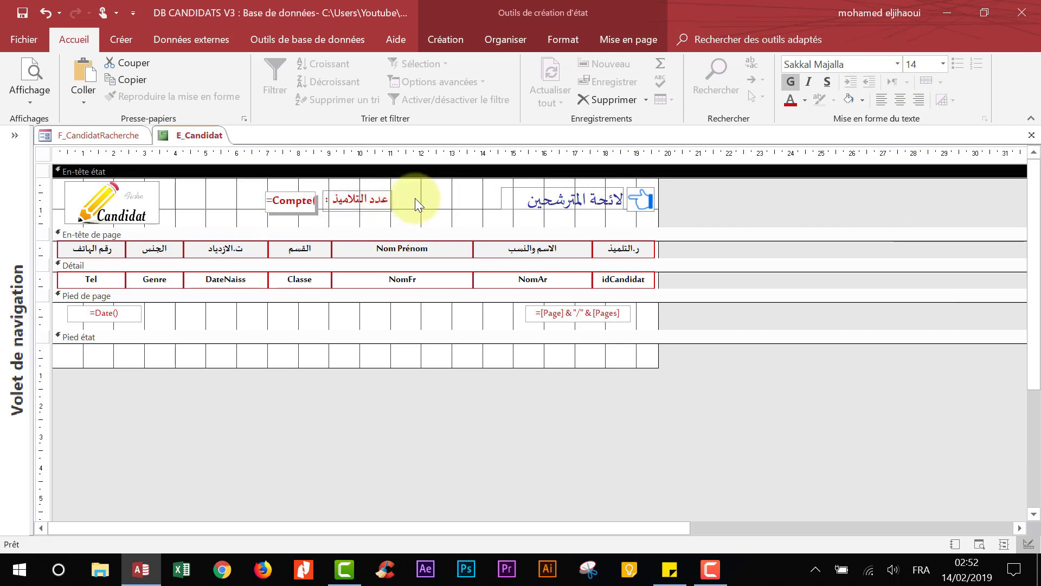
- Size the count box and its label to the taller one, align them with each other, and show the print preview
left_click_drag(269, 214, 415, 179)
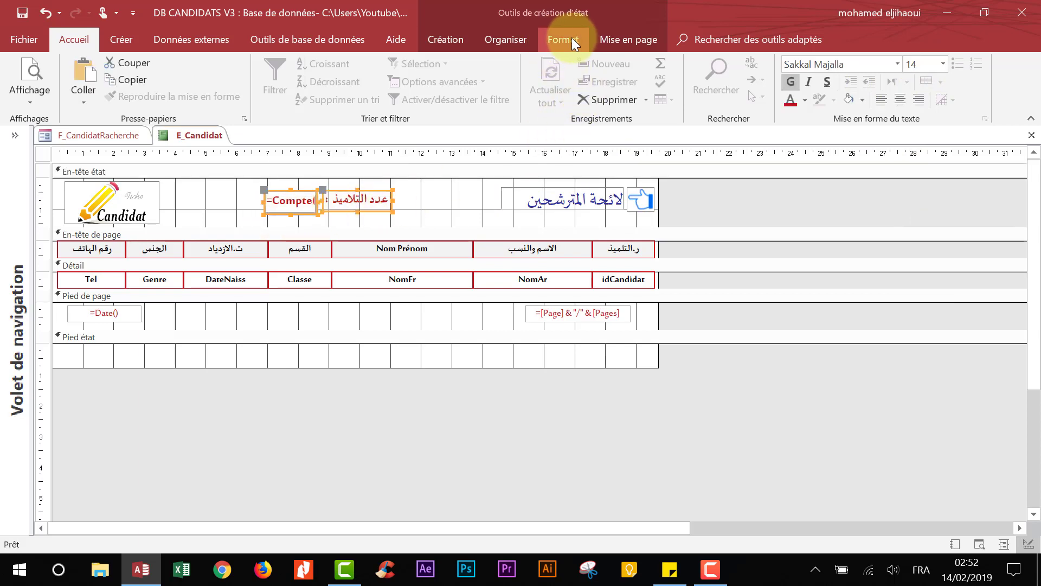
left_click(522, 39)
left_click(808, 94)
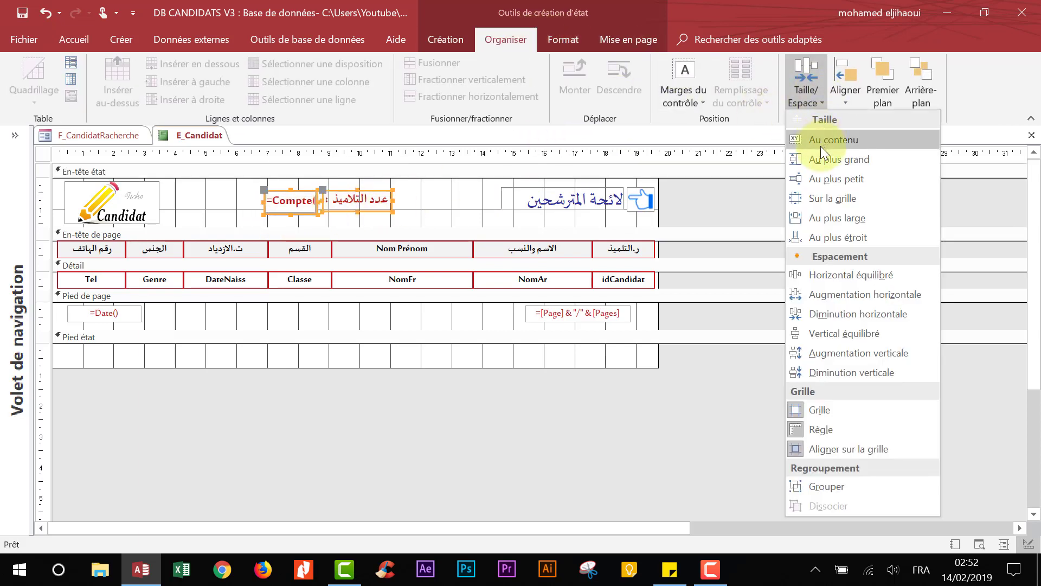
left_click(819, 161)
left_click(841, 98)
left_click(861, 187)
left_click(708, 203)
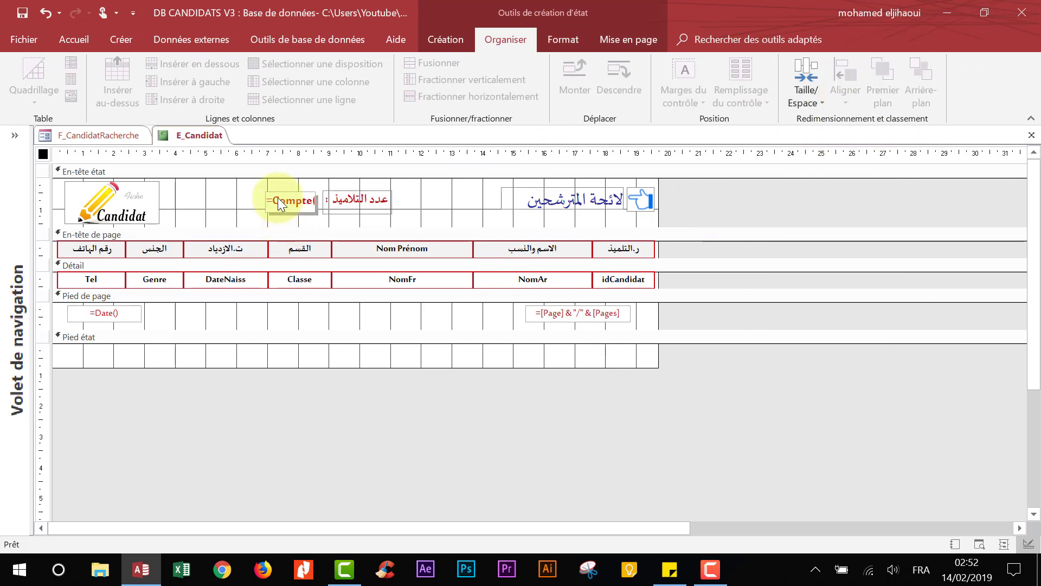
left_click(55, 41)
left_click(27, 70)
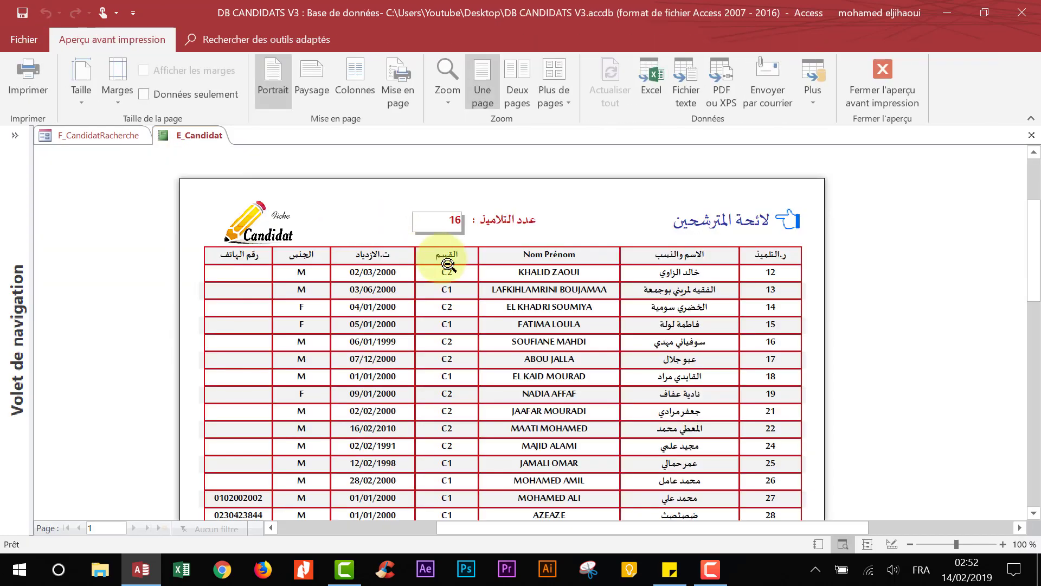
- Switch the report to Layout view and centre the student count inside its box
right_click(402, 194)
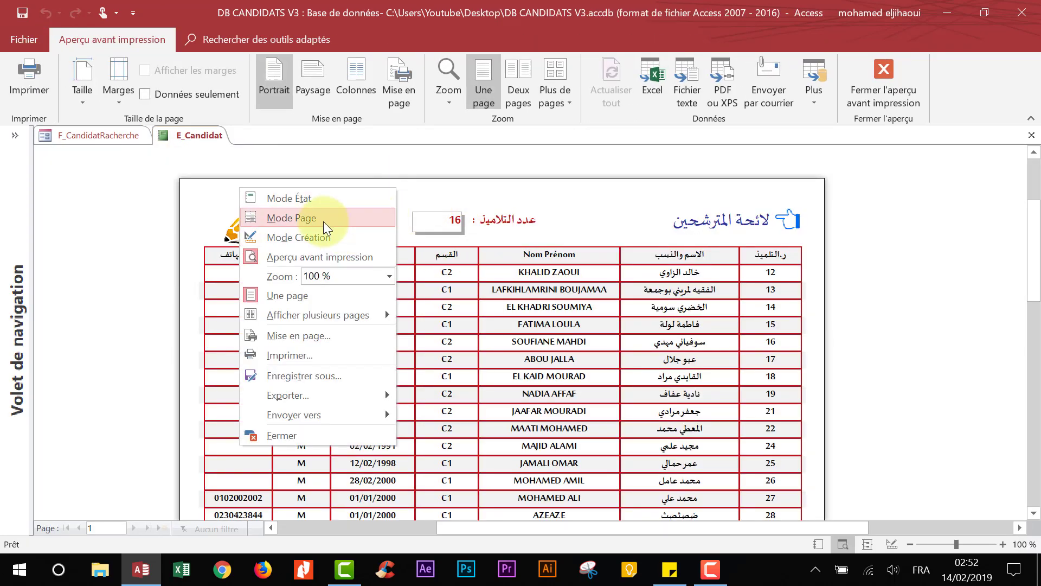
left_click(323, 222)
left_click(292, 190)
left_click(361, 185, "shift")
left_click(81, 48)
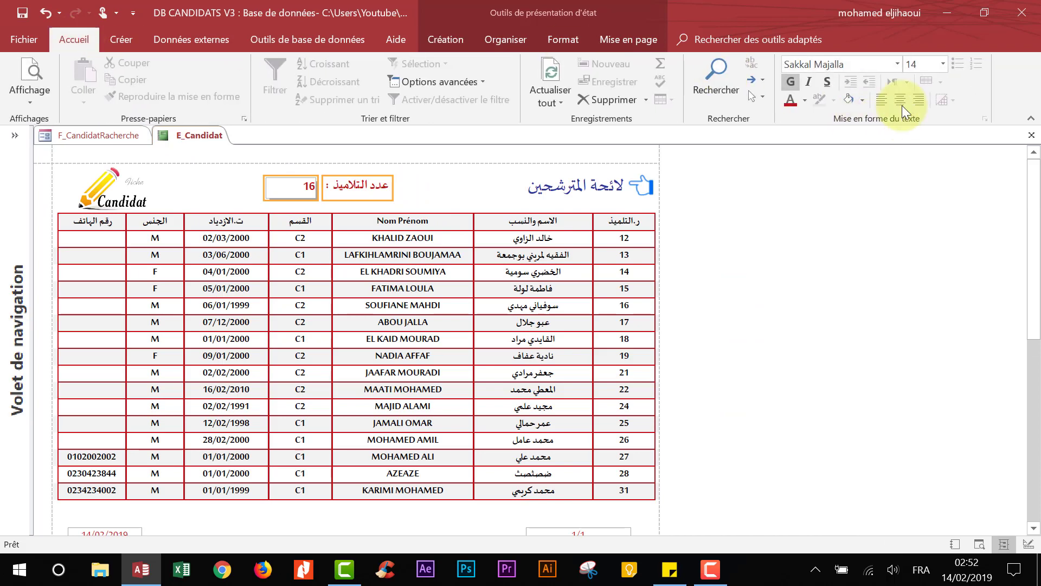
- Left-align the "عدد التلاميذ :" label and nudge it slightly down beside the count box
left_click(417, 203)
left_click(886, 102)
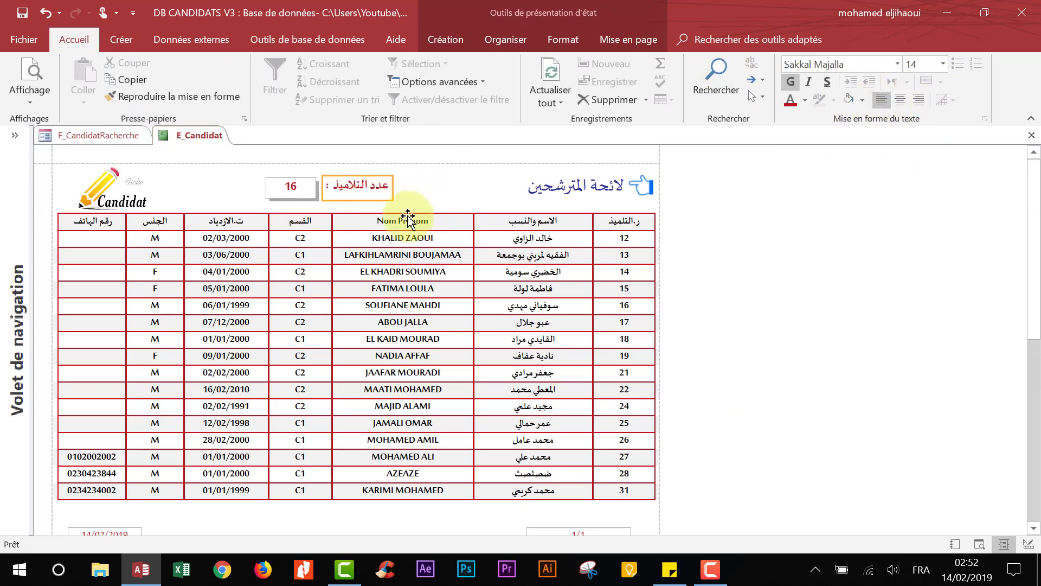
left_click(357, 185)
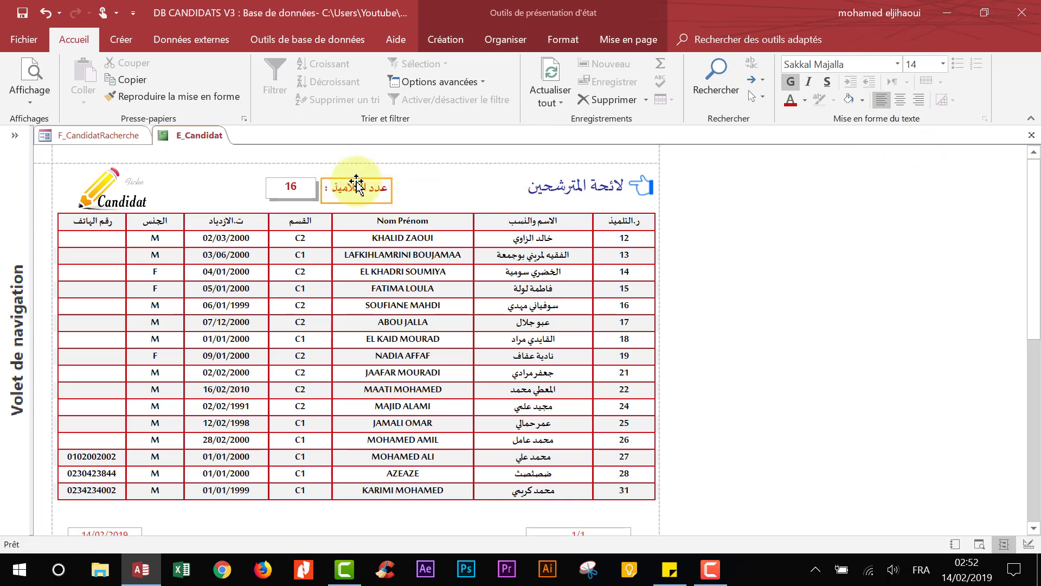
left_click(910, 202)
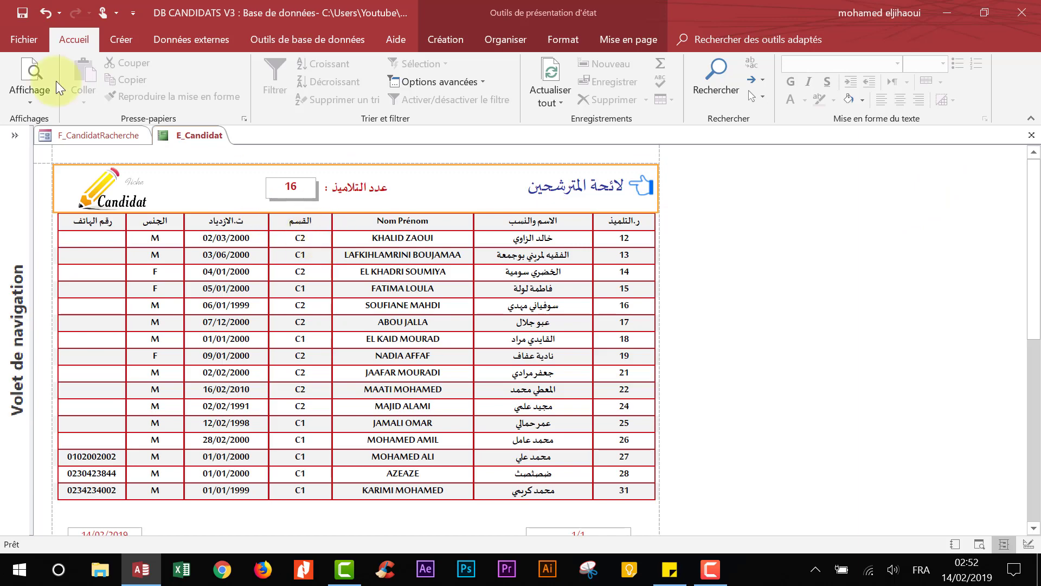
- Examine the header and the end of the table in print preview, and return to Design view
left_click(34, 71)
scroll(550, 234, "down", 5)
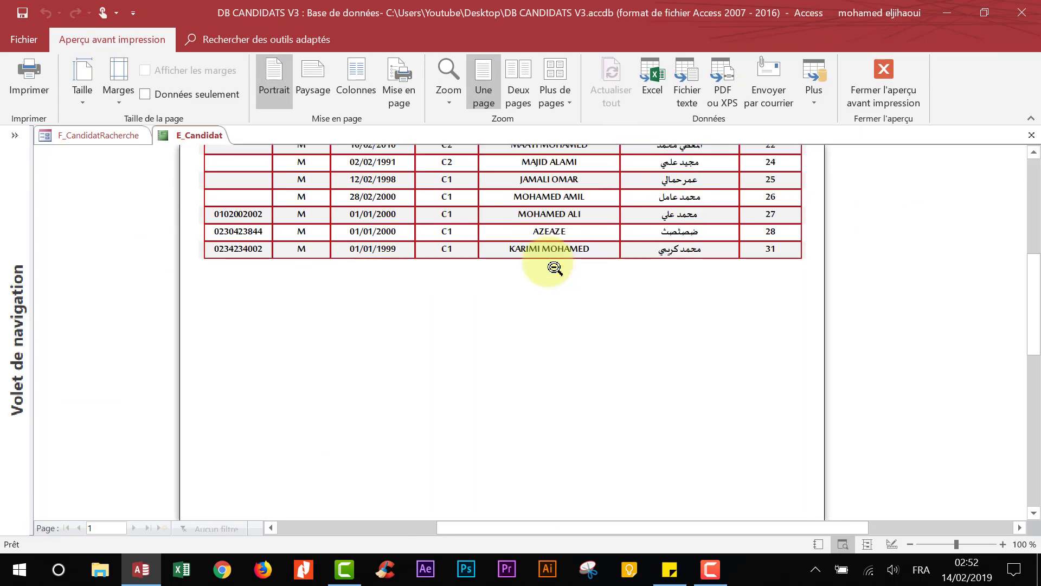
left_click(498, 219)
right_click(503, 207)
left_click(420, 255)
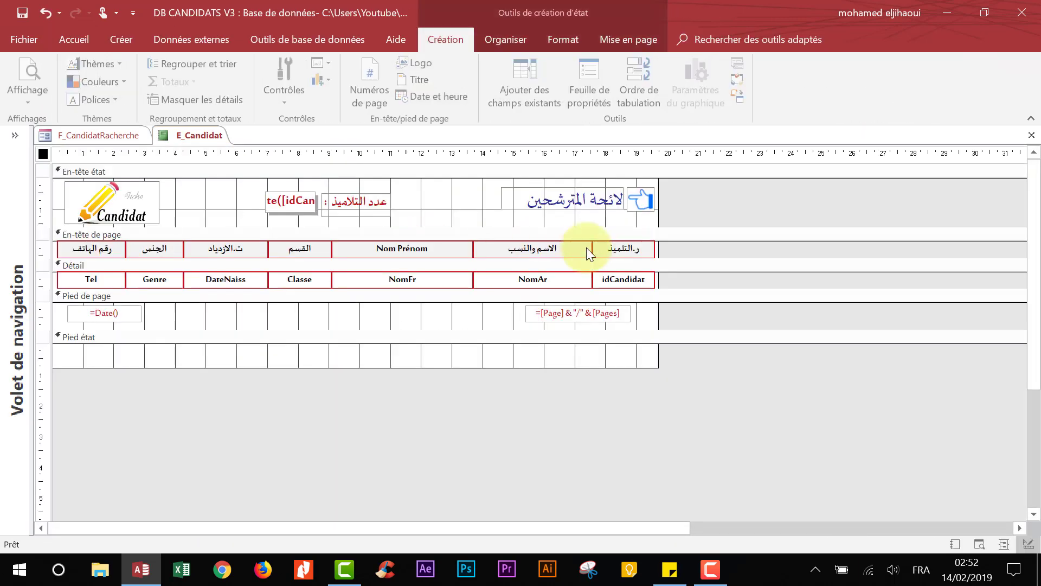
- Duplicate the ر.التلميذ heading and its idCandidat text box as an extra column at the table's right end
scroll(712, 258, "up", 1)
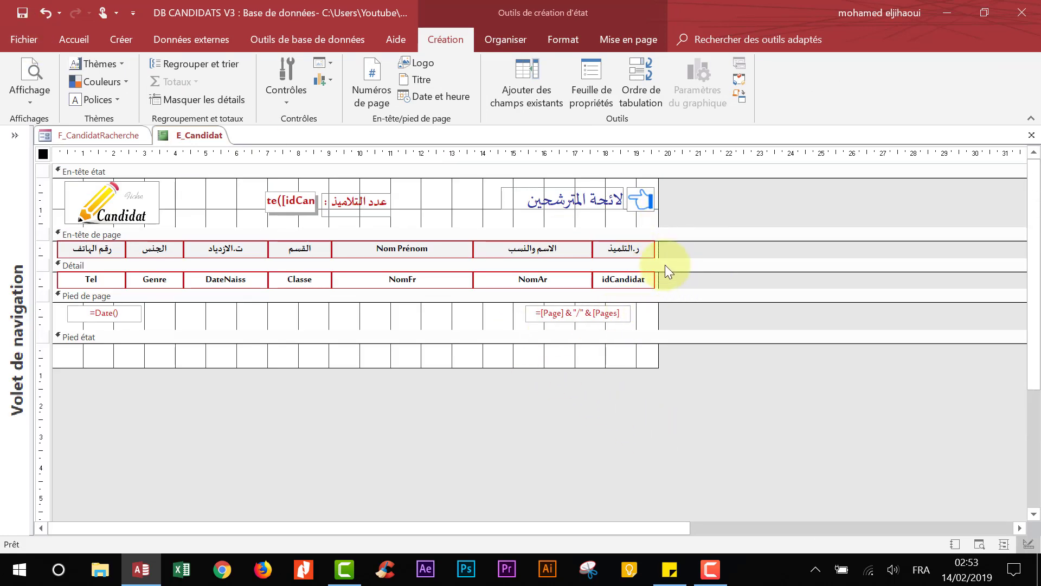
left_click(644, 253)
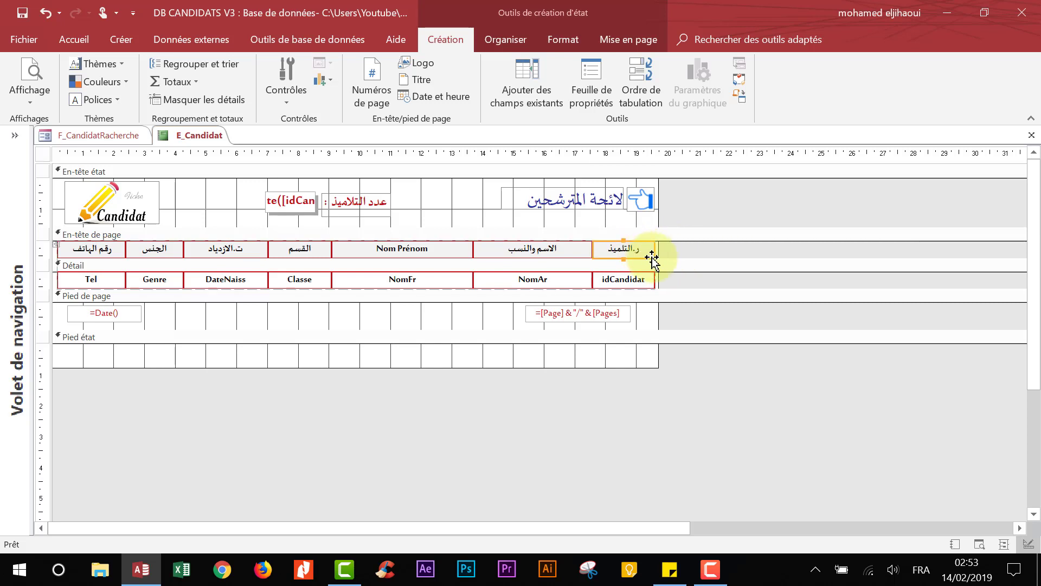
key("ctrl+v")
left_click_drag(585, 266, 657, 245)
left_click(638, 308)
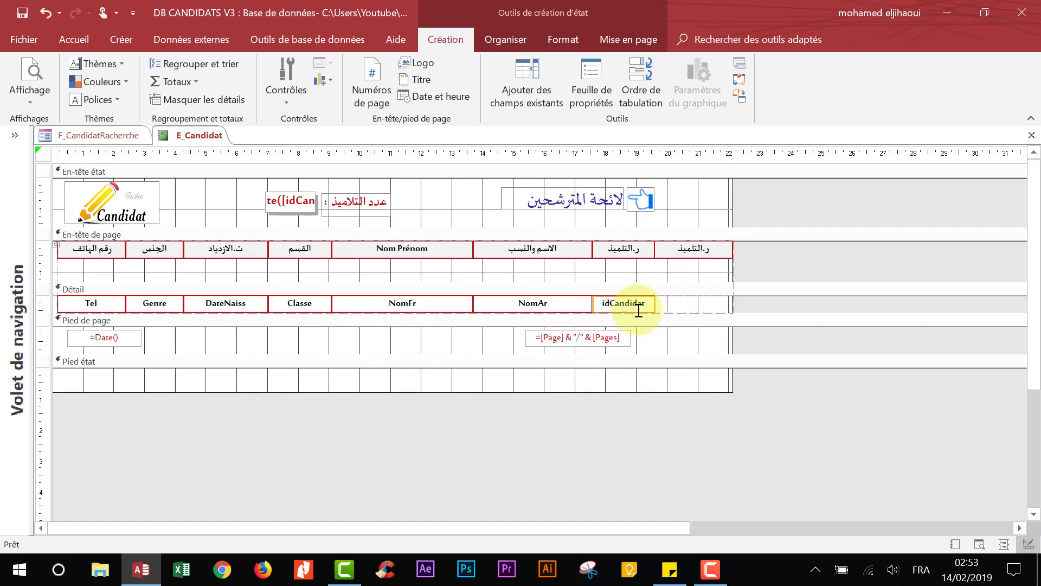
key("ctrl+v")
left_click_drag(582, 319, 616, 237)
- In Layout view, narrow the رقم الهاتف, الجنس, القسم, Nom Prénom and الاسم والنسب columns to bring the table within the page width
left_click(30, 76)
right_click(451, 215)
left_click(502, 244)
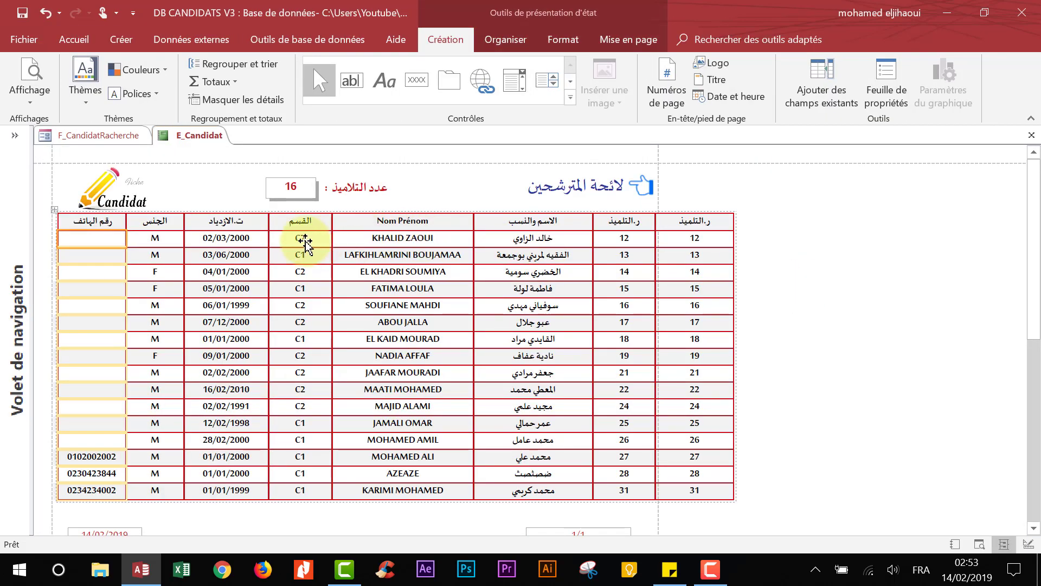
left_click(180, 221)
left_click_drag(185, 221, 116, 224)
left_click(279, 222)
left_click_drag(298, 222, 286, 221)
left_click(423, 225)
left_click_drag(429, 222, 410, 222)
left_click(498, 222)
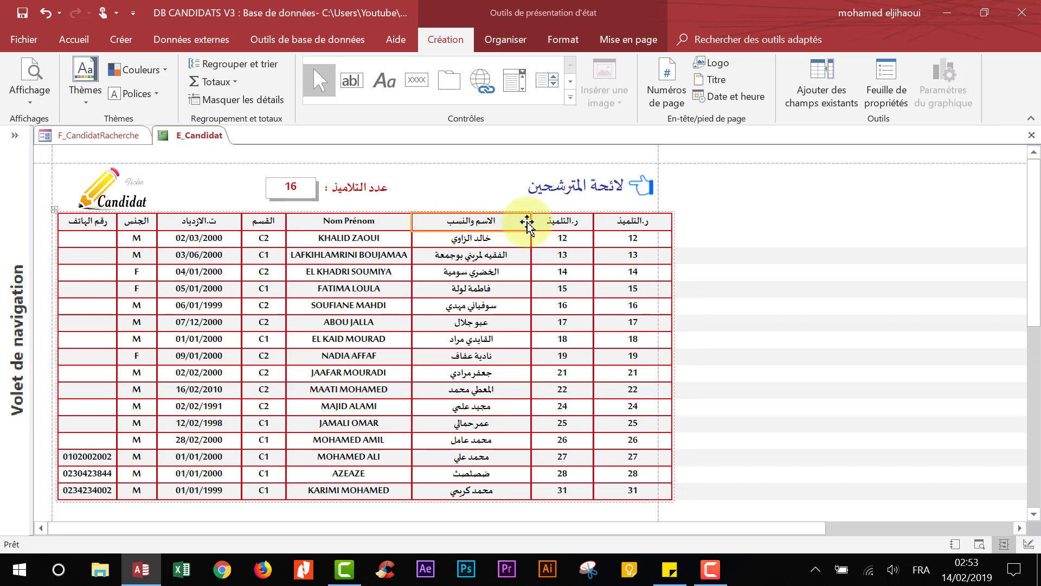
left_click_drag(532, 221, 510, 223)
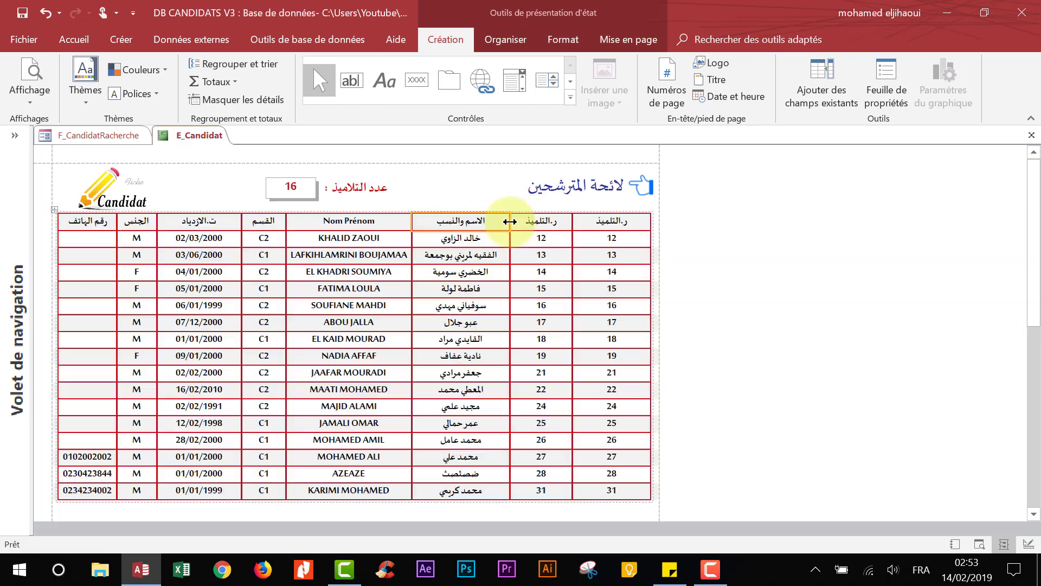
- Widen the original ر.التلميذ column slightly and narrow the duplicated column to end at the page's right margin
left_click(564, 223)
left_click_drag(573, 222, 587, 223)
left_click(666, 223)
left_click_drag(666, 222, 655, 224)
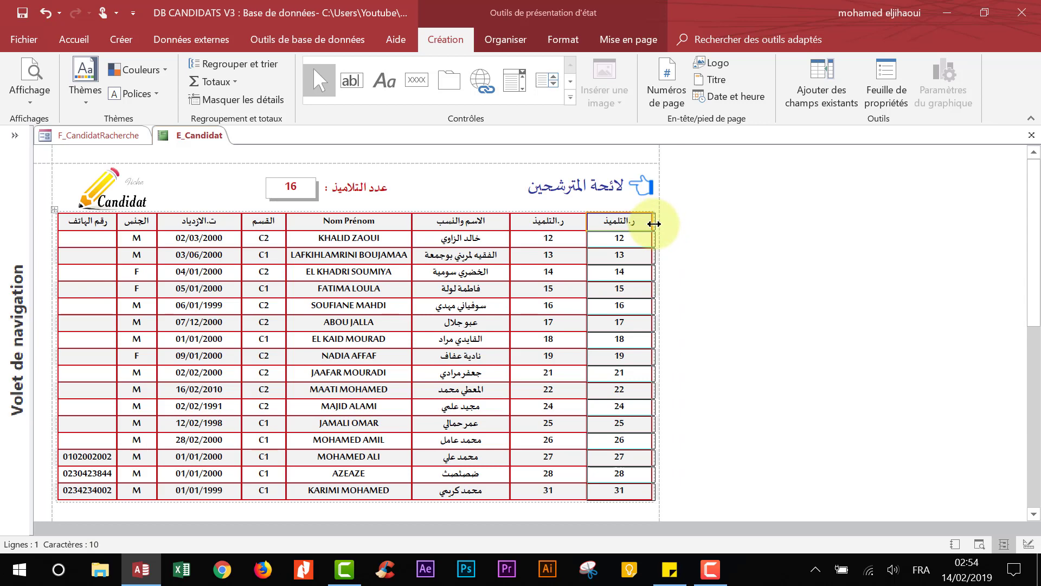
- In Design view, change the duplicated column's heading to "ر.ت" and keep the column extending to the table's right edge
right_click(748, 202)
left_click(790, 250)
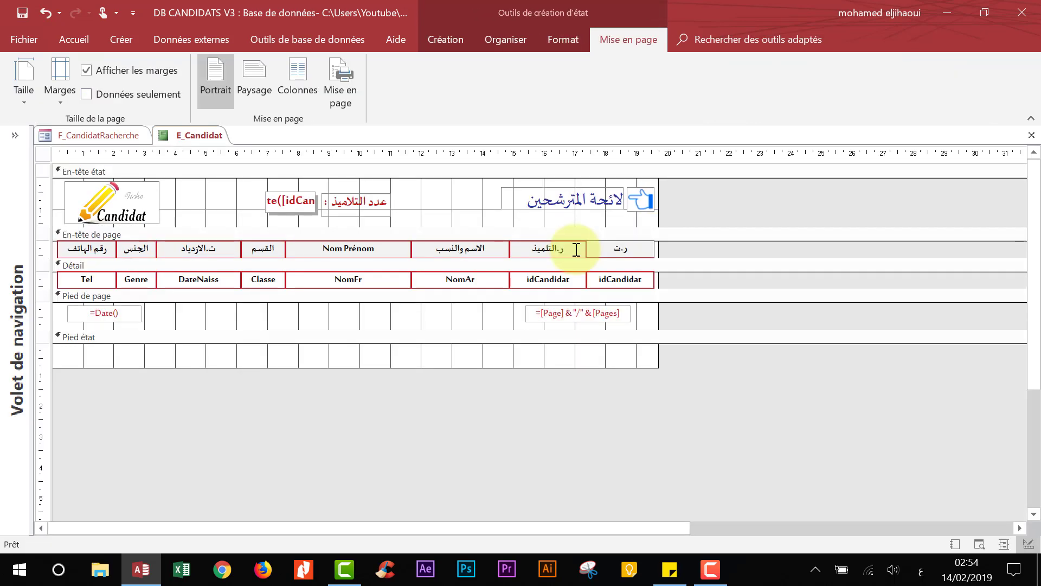
left_click(617, 280)
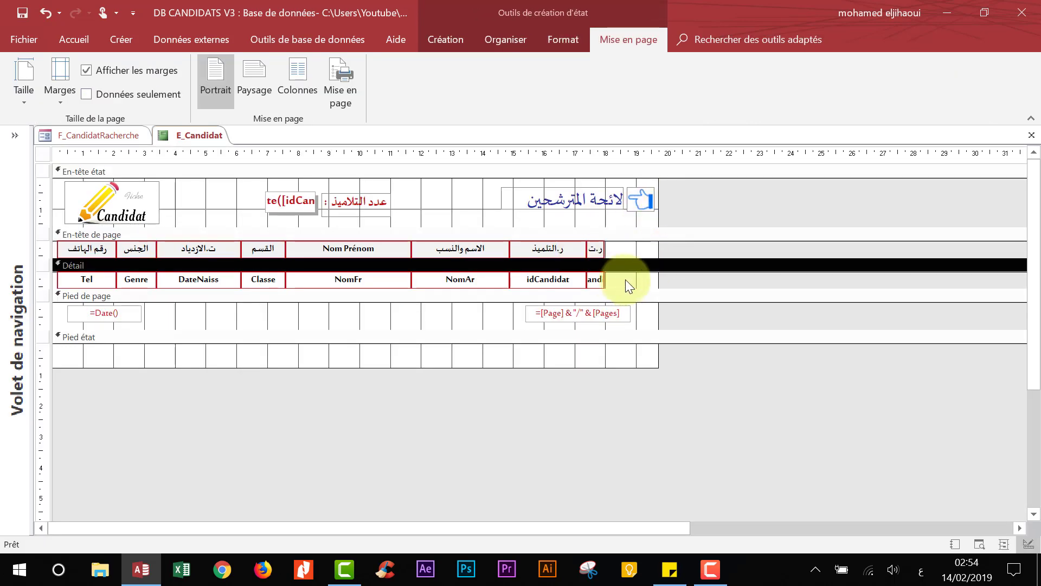
left_click(602, 248)
left_click_drag(605, 250, 654, 247)
- Set the control source of the ر.ت column's text box in the Détail section to =+1
left_click(623, 281)
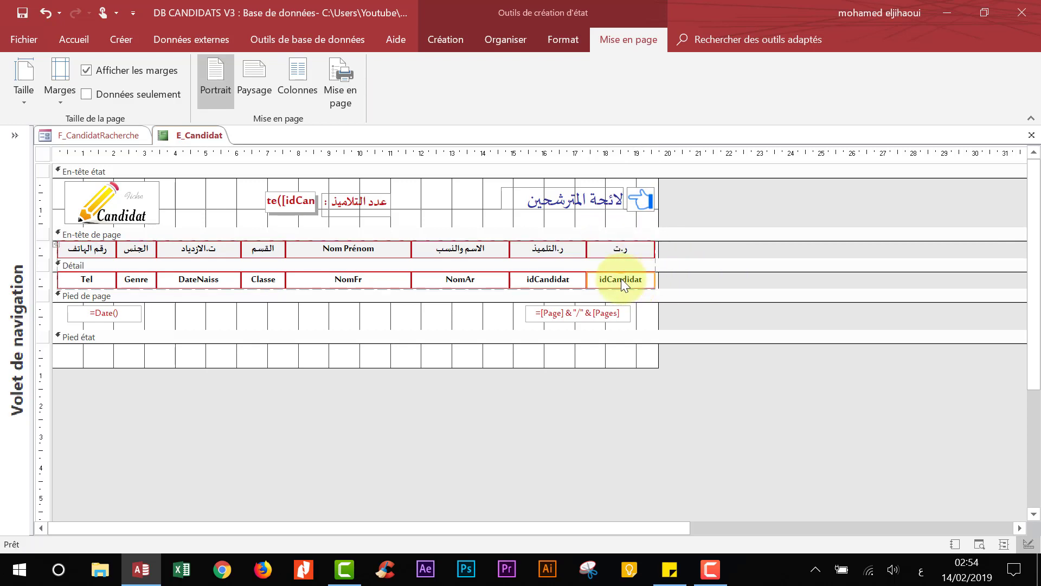
left_click(503, 39)
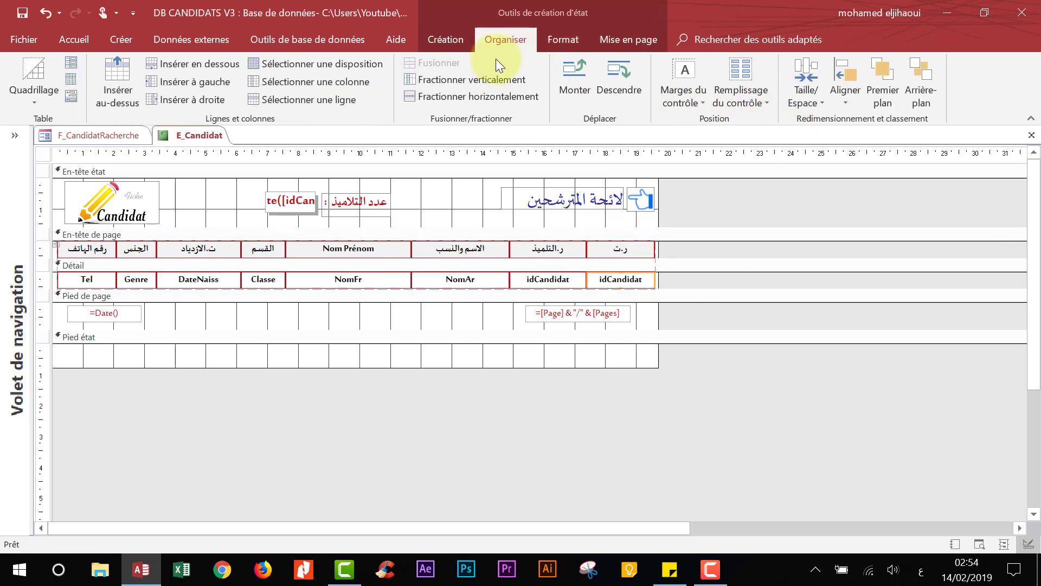
left_click(461, 43)
left_click(623, 81)
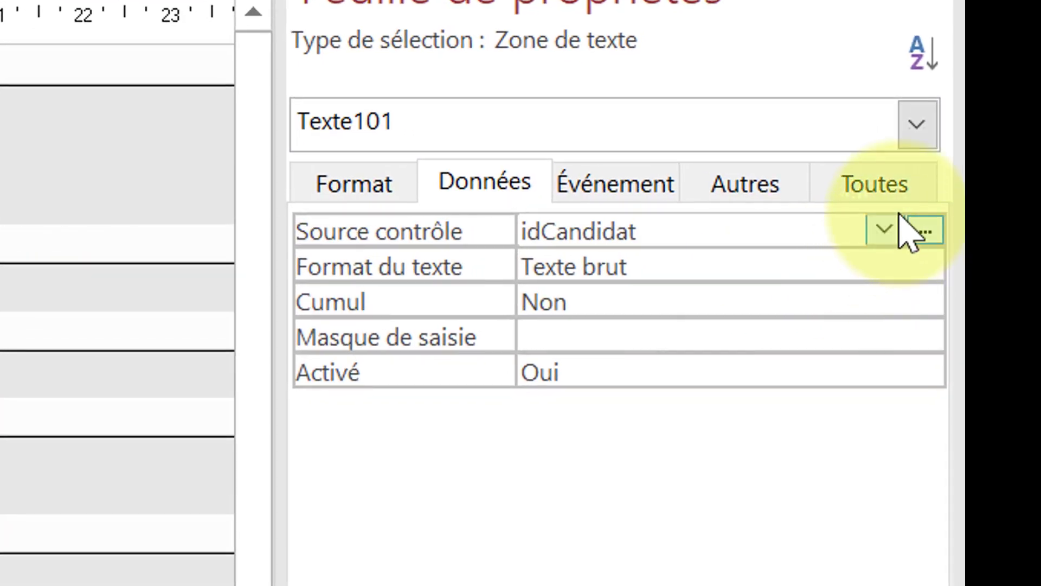
left_click(922, 191)
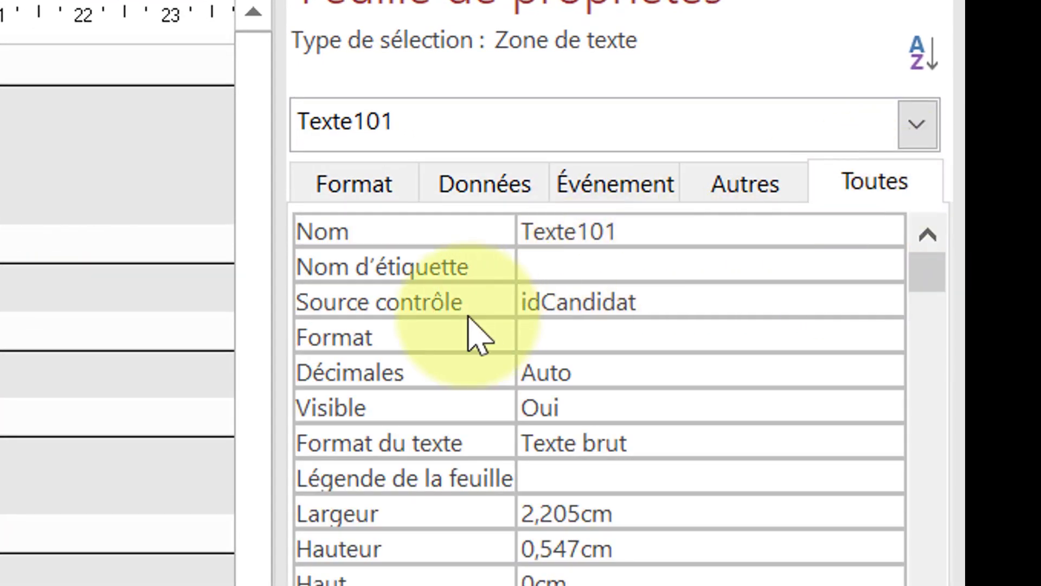
left_click(448, 300)
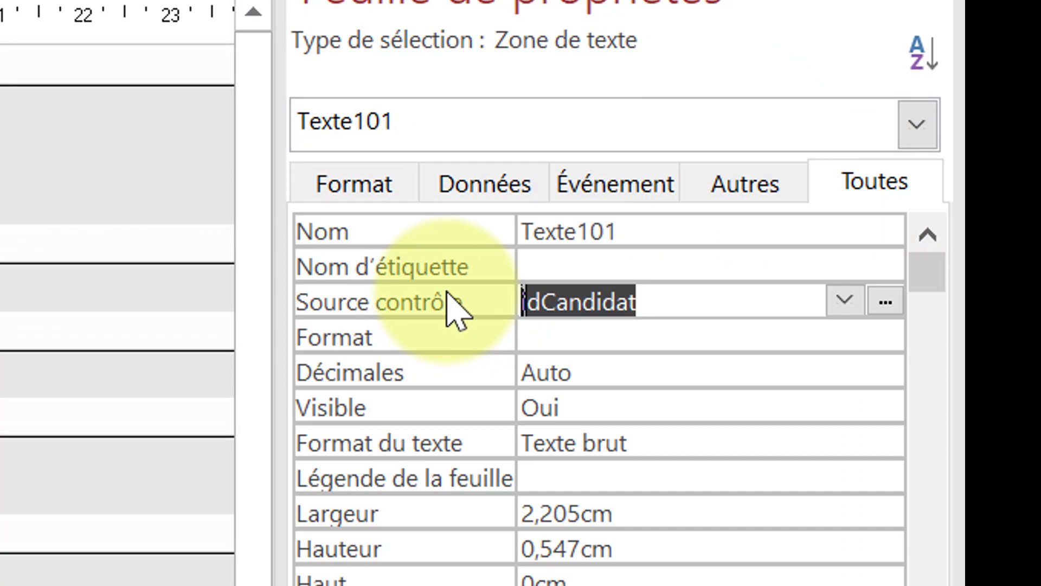
type("=+1")
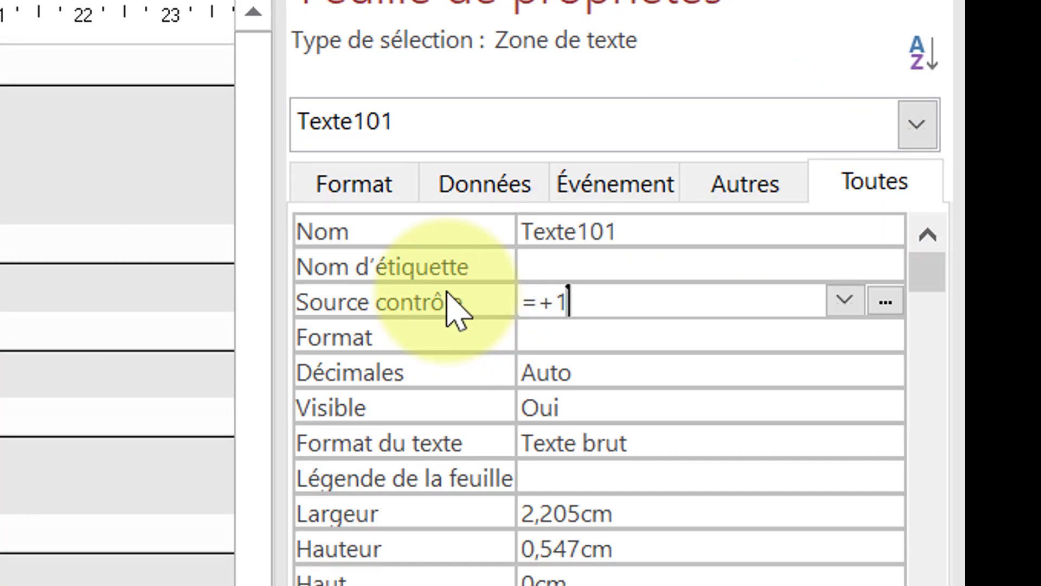
key("Return")
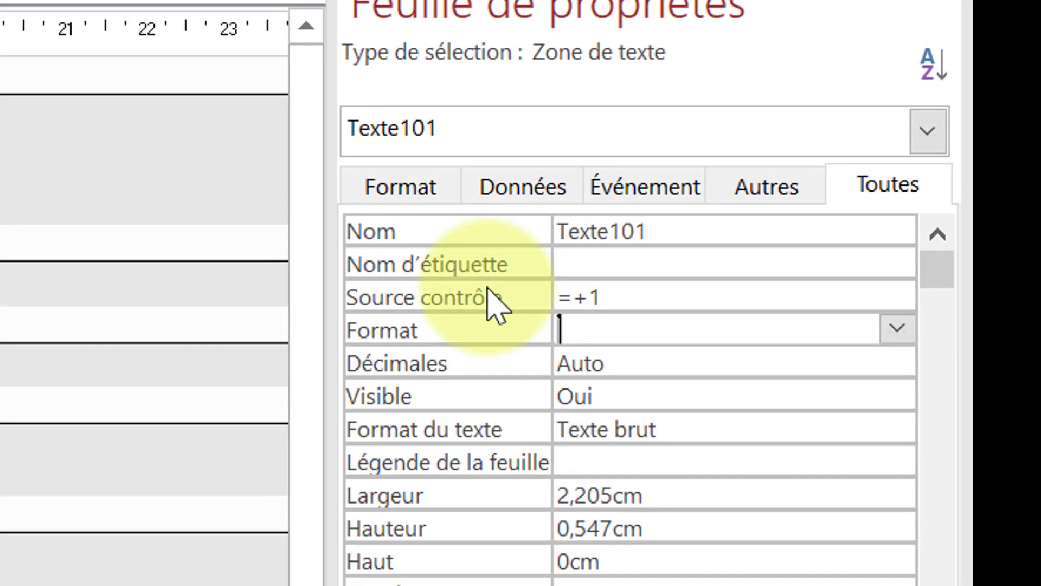
key("ctrl+r")
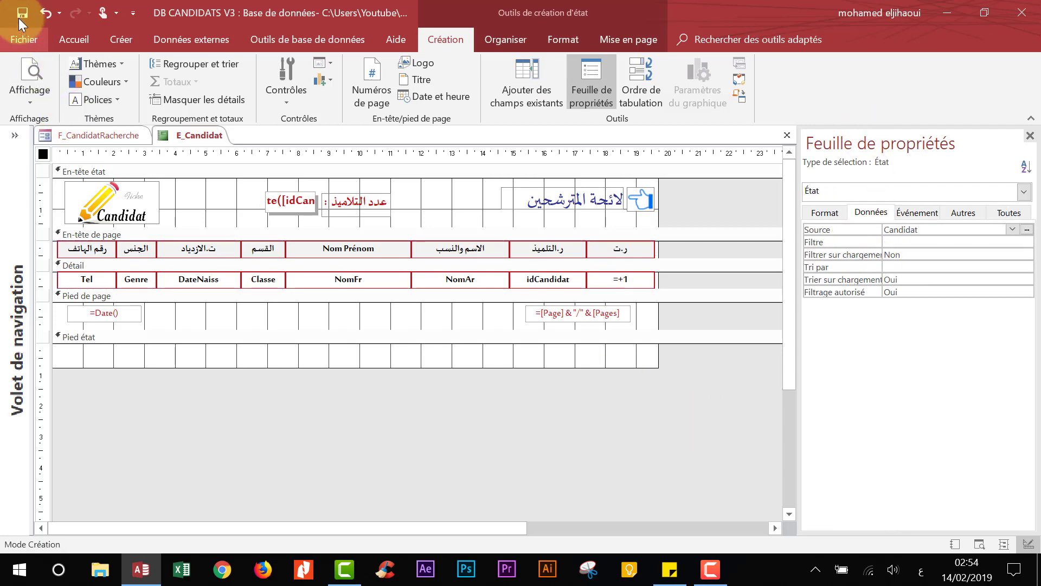
- Check the numbering in the ر.ت column in print preview, then return to Design view
left_click(37, 67)
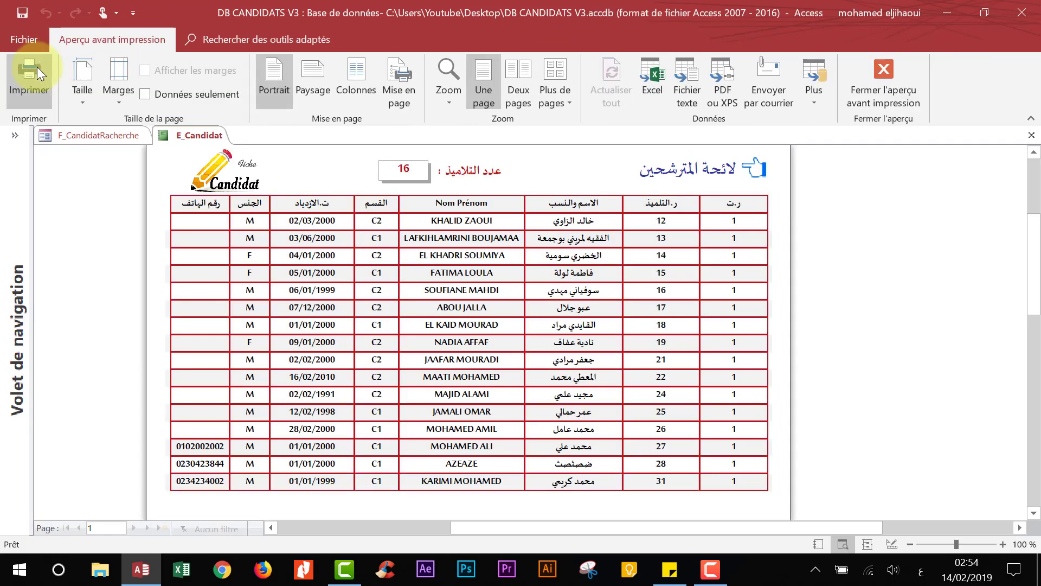
right_click(524, 196)
left_click(522, 240)
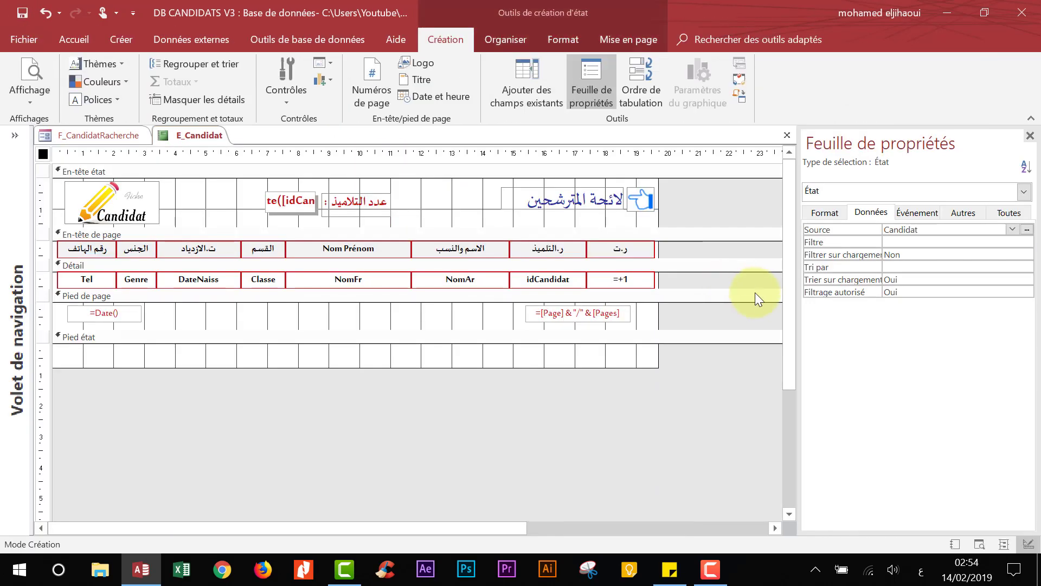
left_click(639, 282)
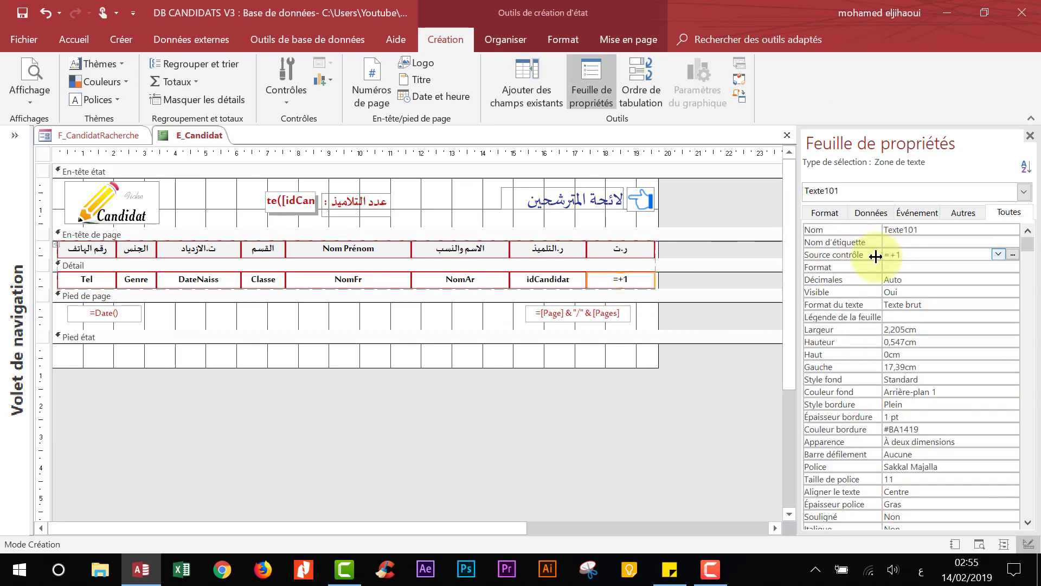
left_click(858, 257)
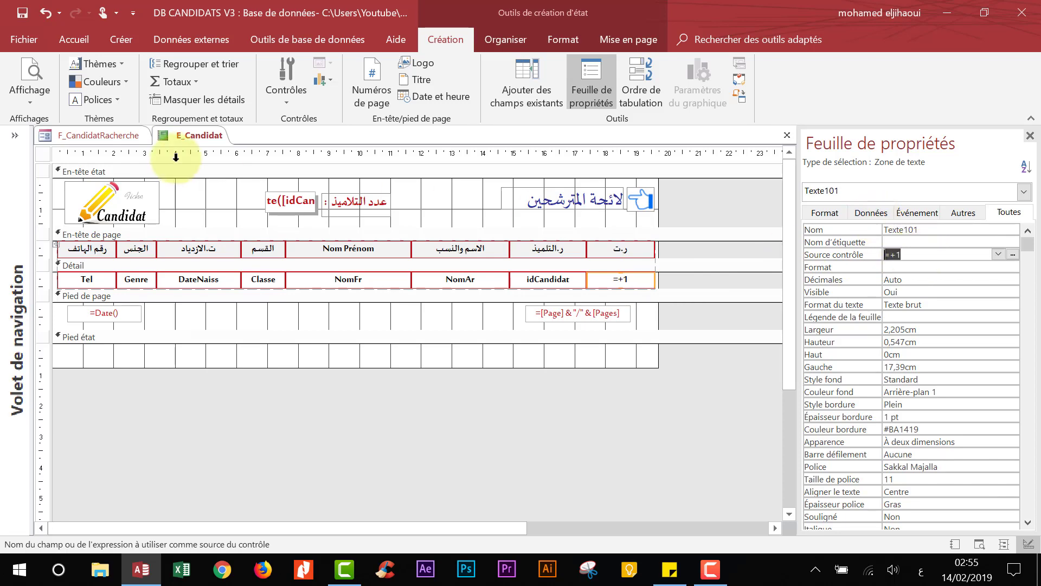
left_click(41, 70)
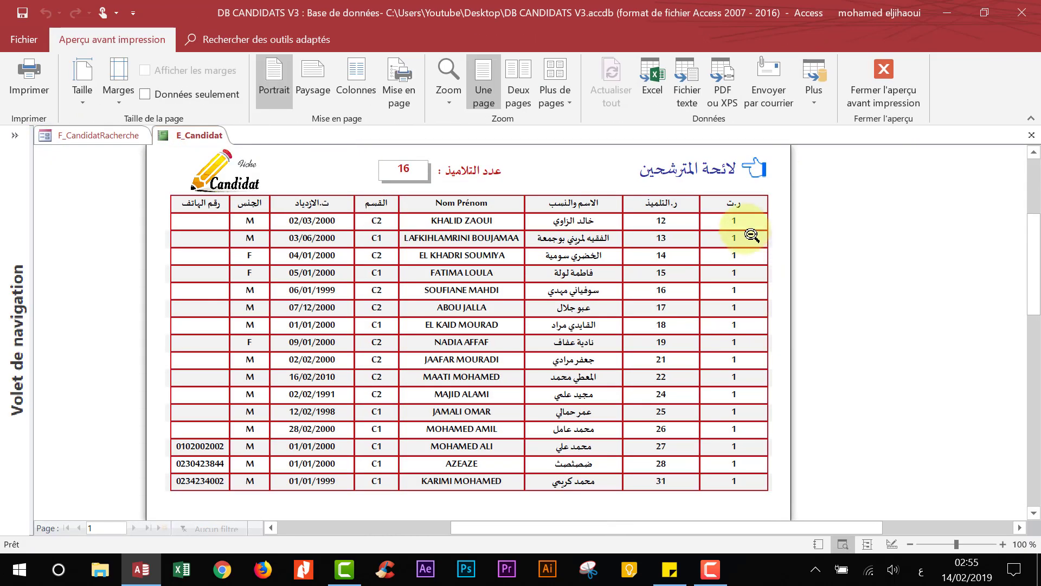
right_click(554, 252)
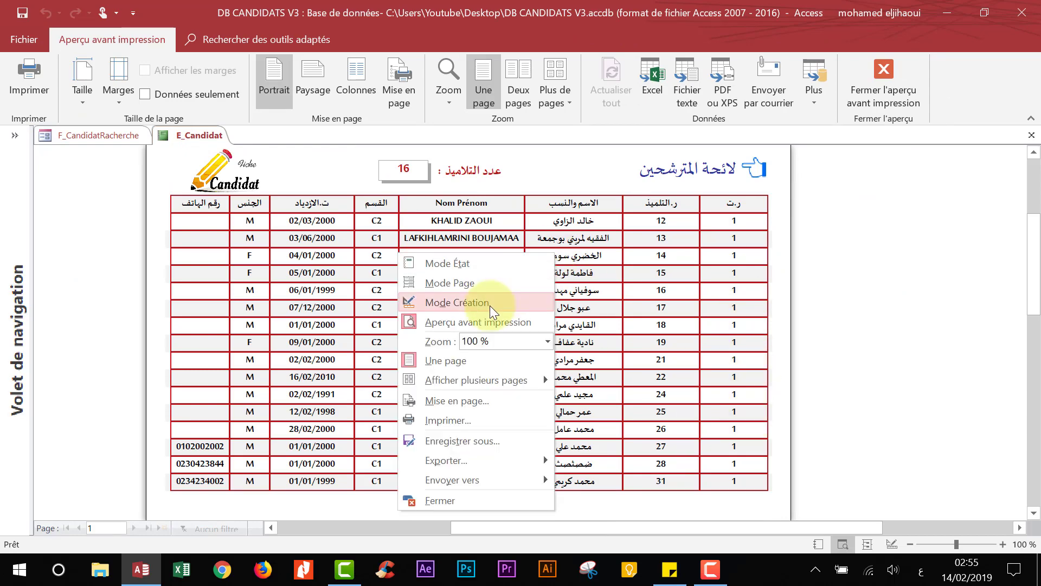
left_click(487, 302)
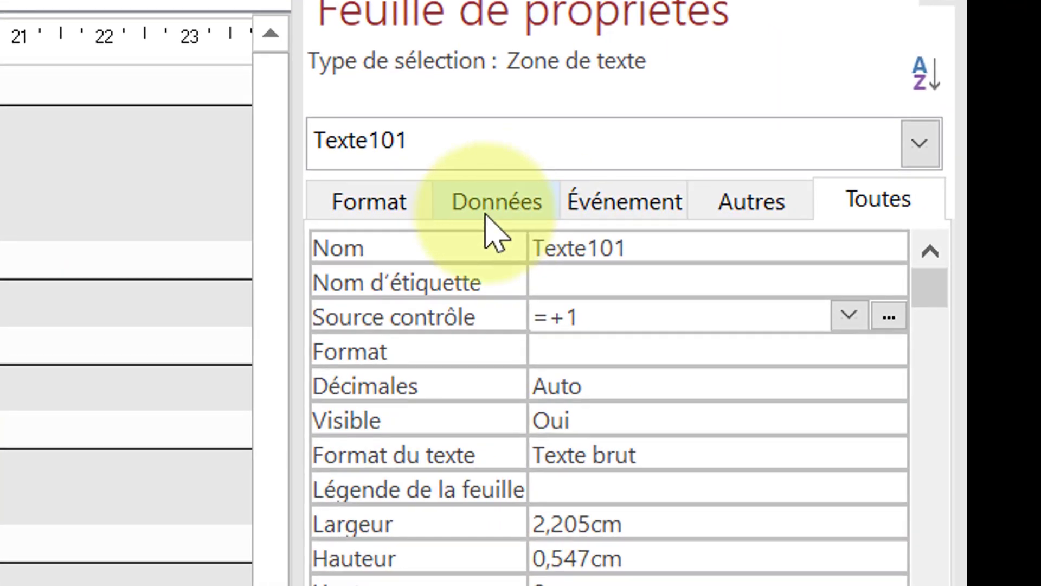
- Set the Cumul property of the ر.ت column's text box to En continu
left_click(500, 209)
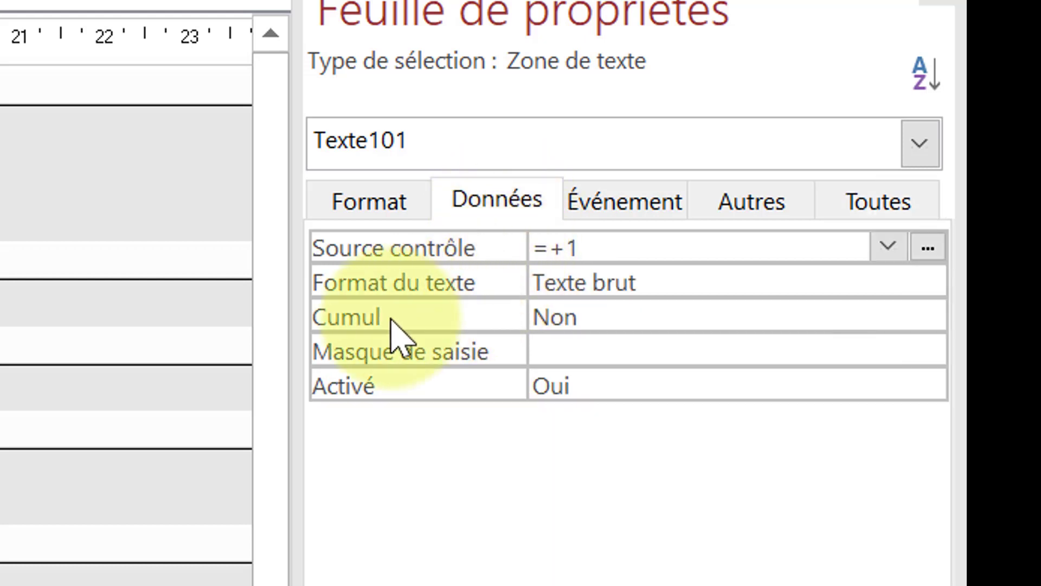
left_click(689, 327)
left_click(928, 316)
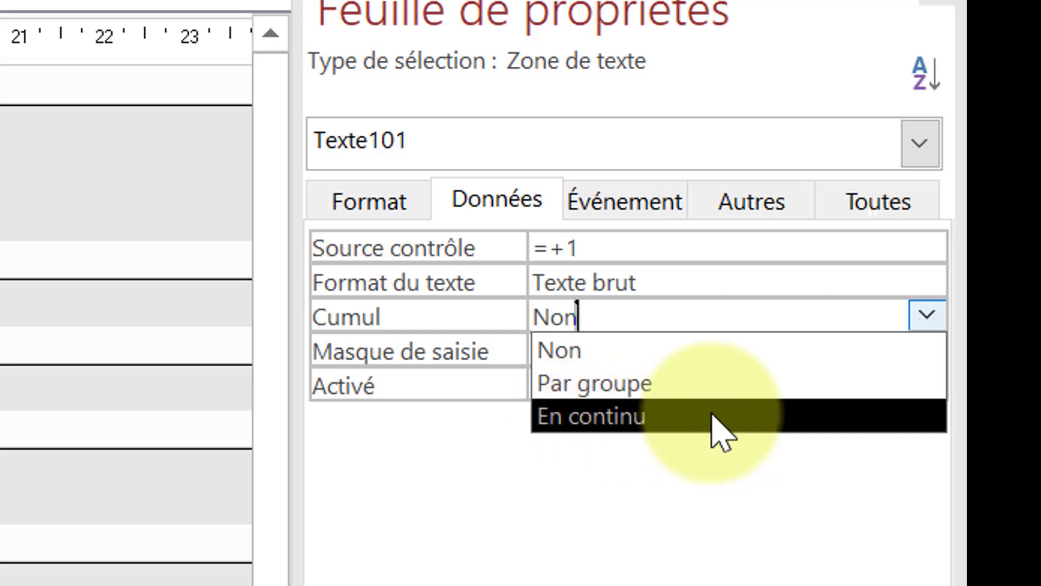
left_click(610, 418)
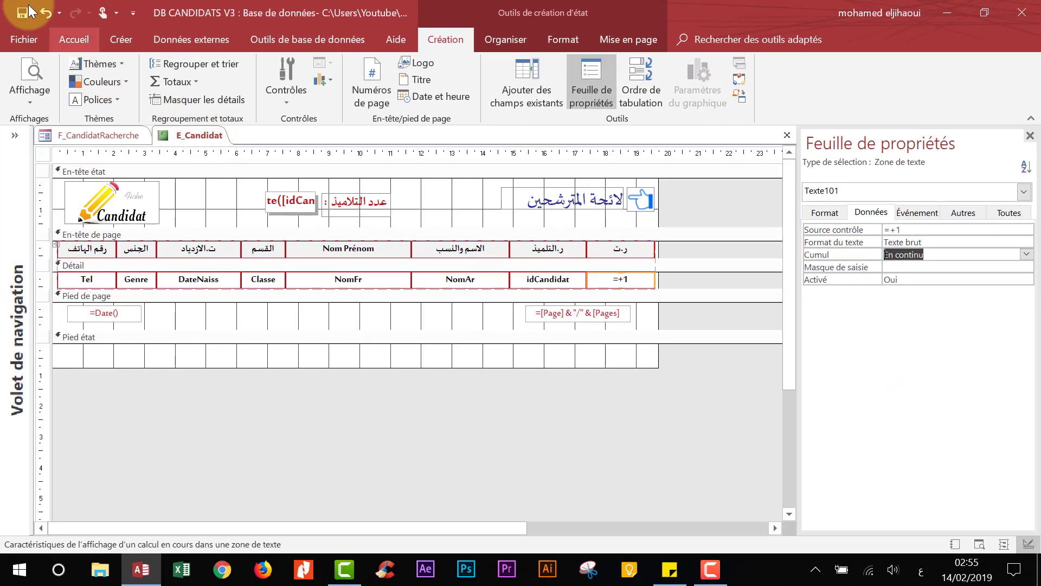
- Preview the report and check the ر.ت numbering down to the last table row
left_click(39, 58)
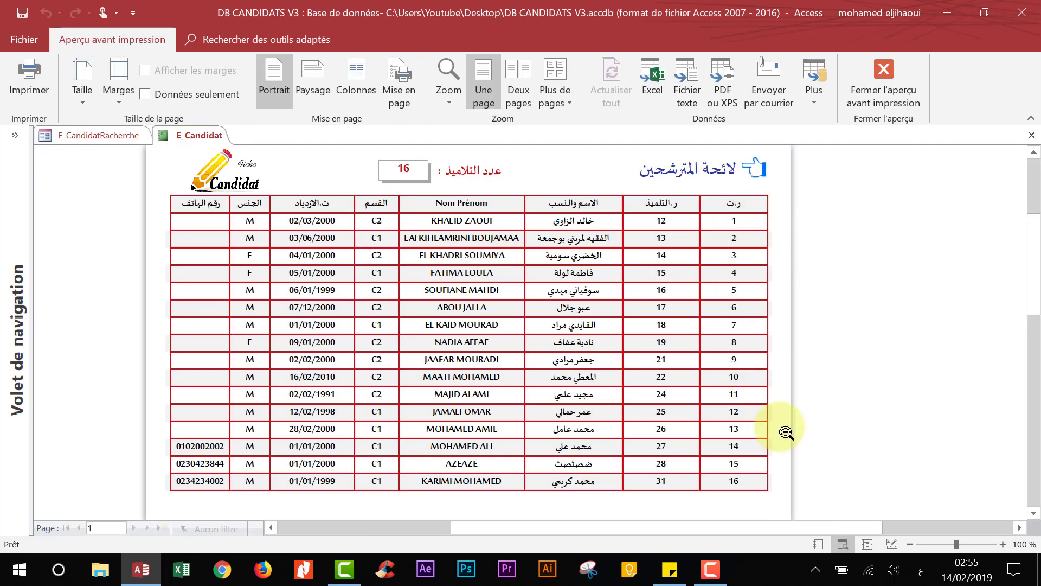
scroll(648, 222, "down", 3)
scroll(648, 223, "up", 5)
scroll(629, 246, "down", 2)
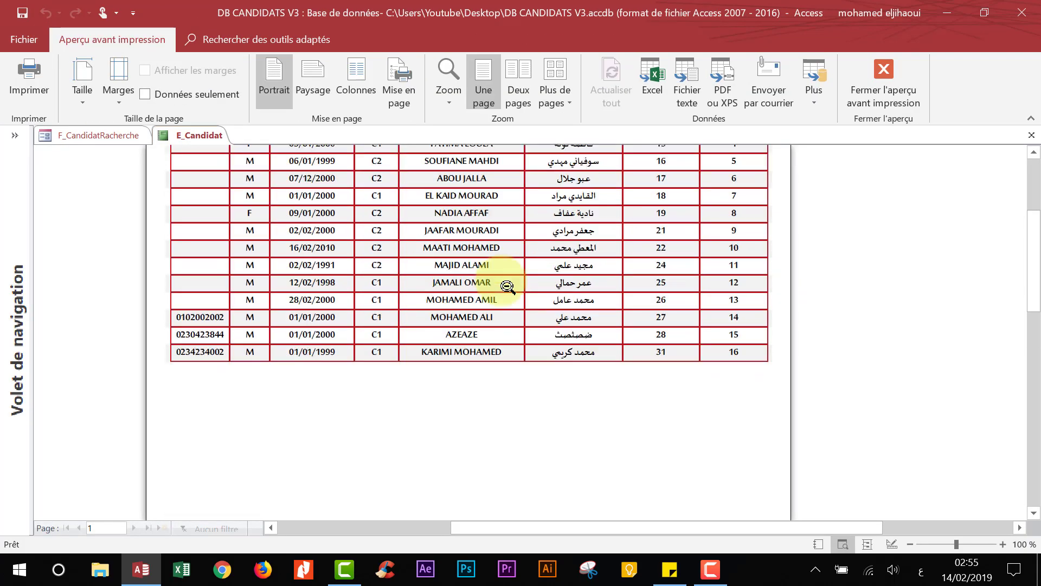
- Close the E_Candidat report and bring up the F_CandidatRacherche form in Design view
left_click(475, 245)
key("Escape")
right_click(206, 135)
left_click(244, 158)
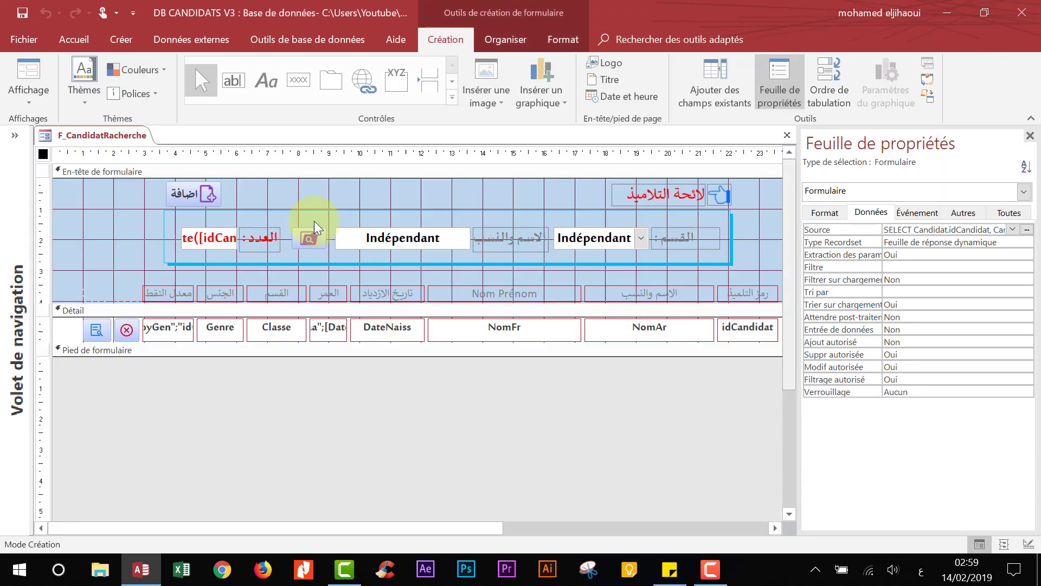
- Extend the rectangle around the form header's search controls leftward to about the 1 cm ruler mark
left_click(165, 253)
left_click_drag(158, 233, 71, 230)
left_click_drag(85, 232, 85, 232)
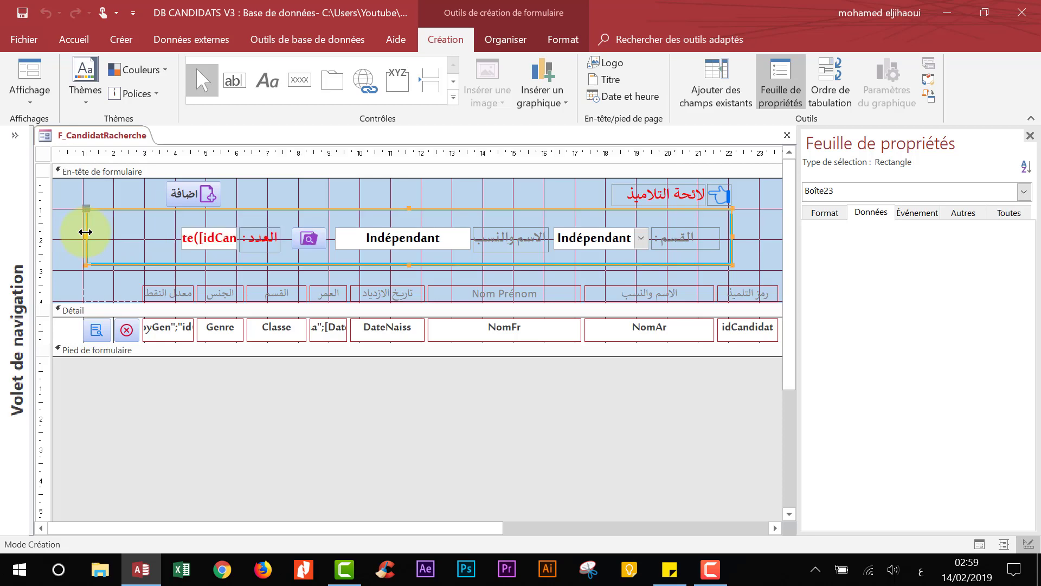
- Draw a command button about 1.3 × 0.7 cm in the rectangle's free left area, without using the button wizard
left_click(301, 82)
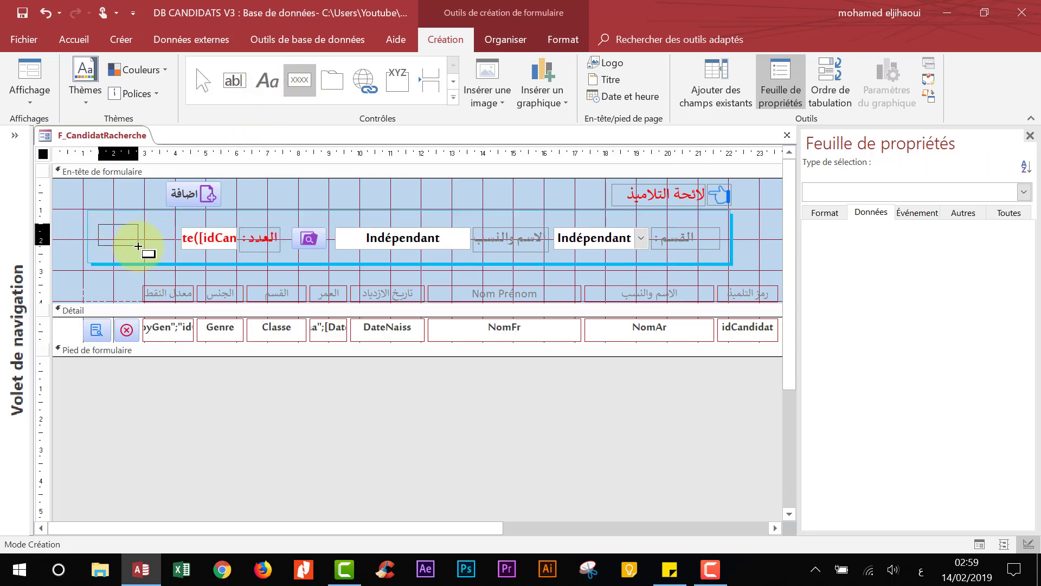
left_click_drag(139, 247, 139, 247)
left_click(578, 346)
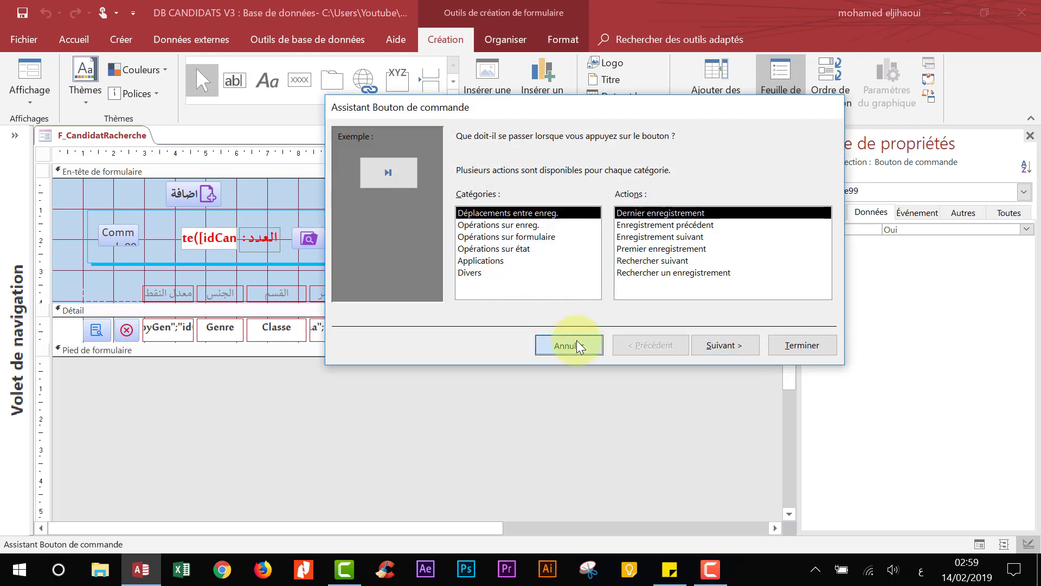
- Start choosing a custom image for the new button and browse to the ICONES folder on the Bureau
left_click(135, 244)
left_click(825, 215)
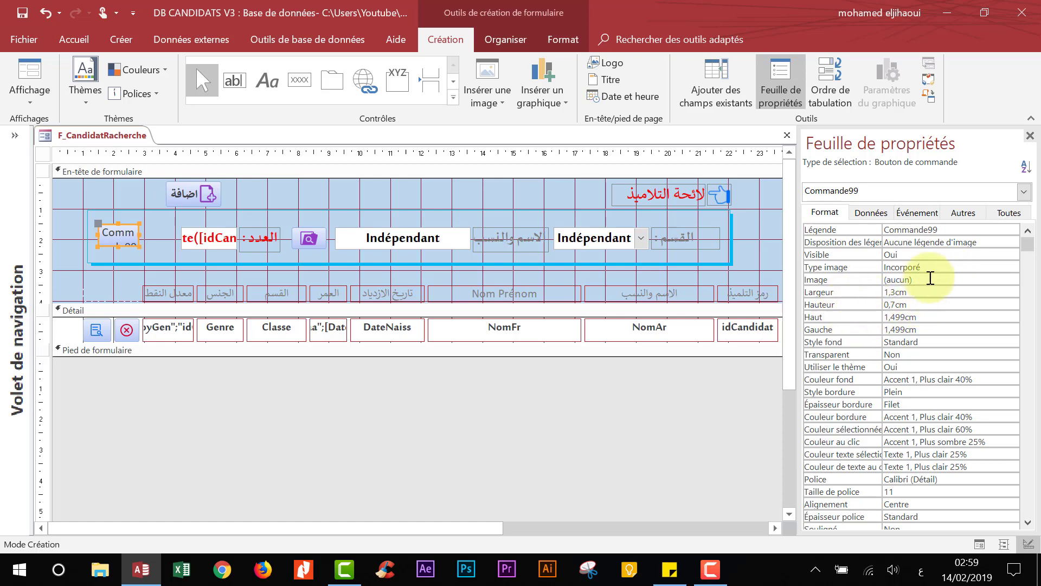
left_click(955, 280)
left_click(1012, 280)
left_click(802, 211)
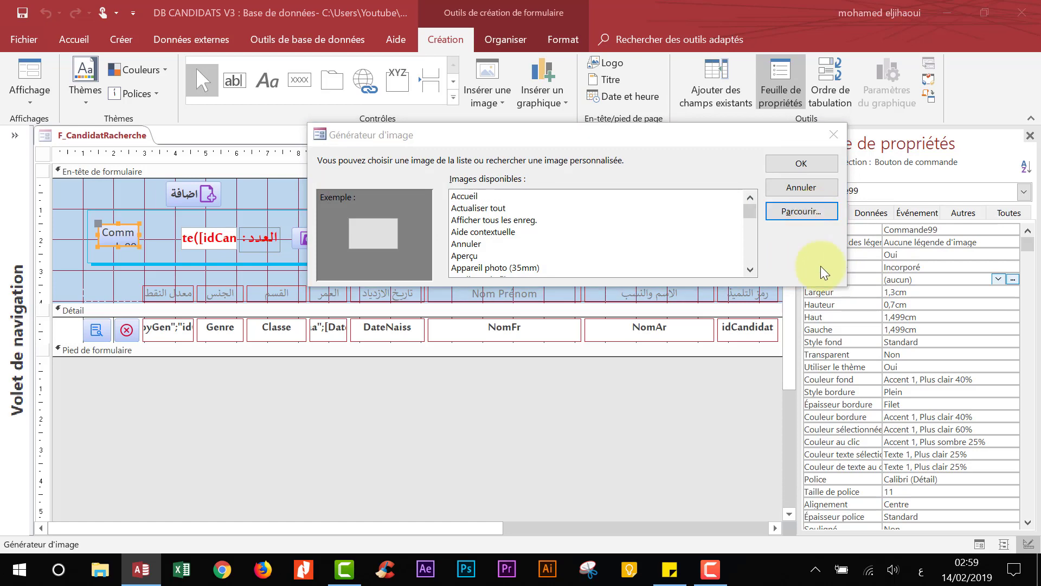
scroll(434, 201, "up", 2)
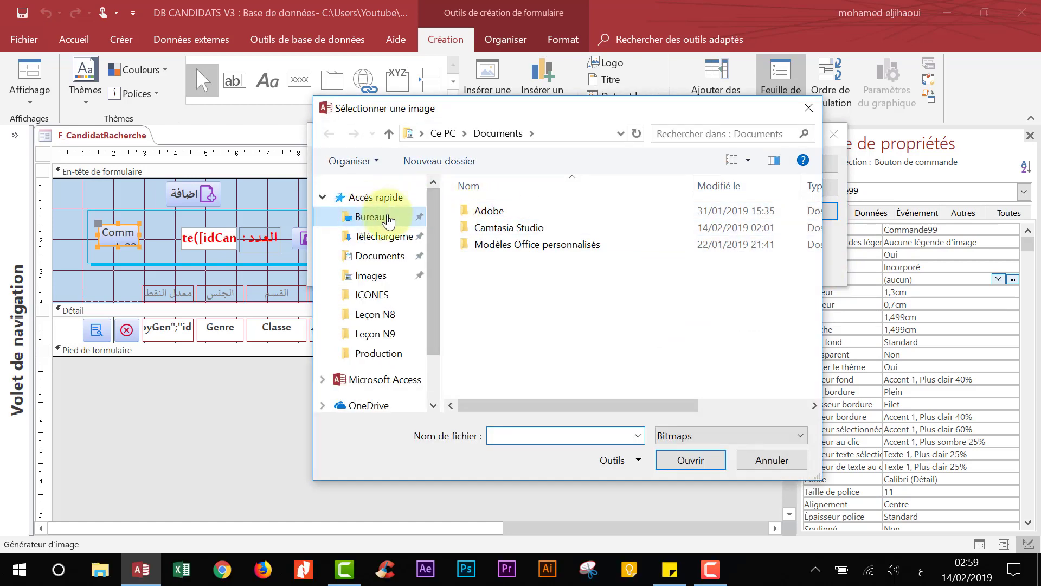
left_click(370, 217)
double_click(681, 229)
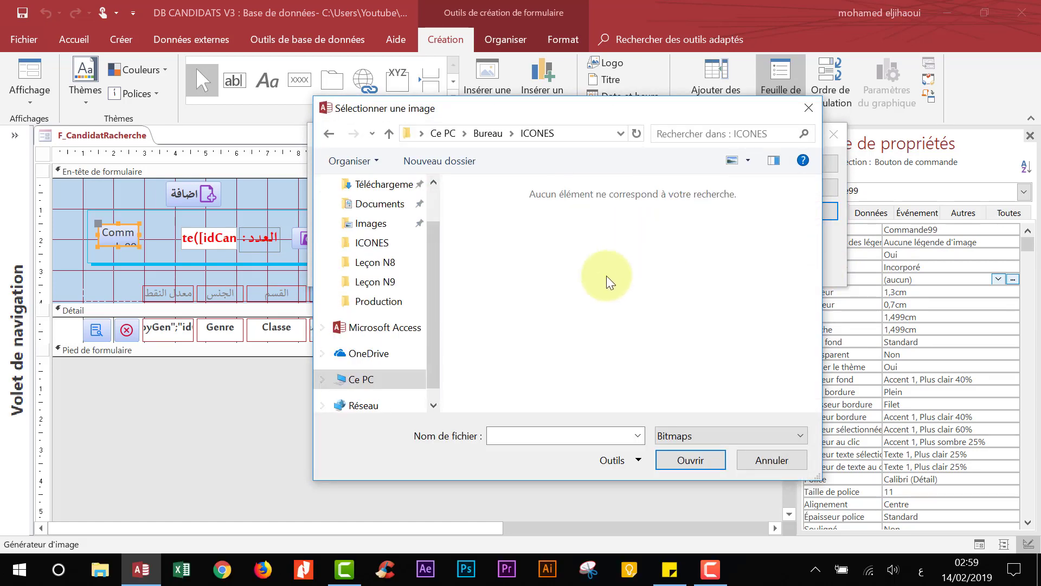
- Show all file types in the image browser and assign printer-tool as the new button's image
left_click(732, 437)
left_click(677, 480)
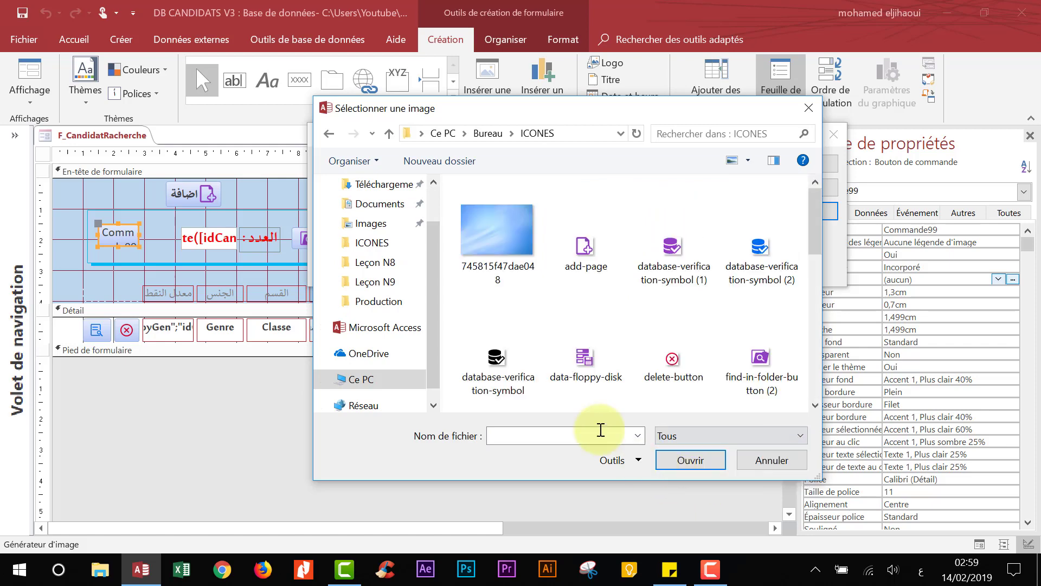
scroll(634, 288, "down", 5)
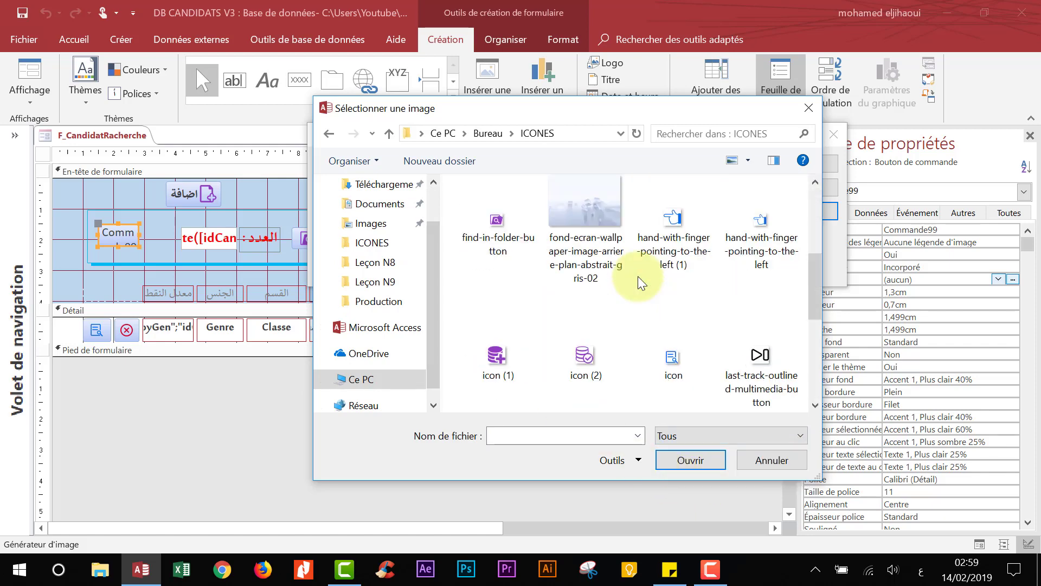
scroll(641, 282, "down", 4)
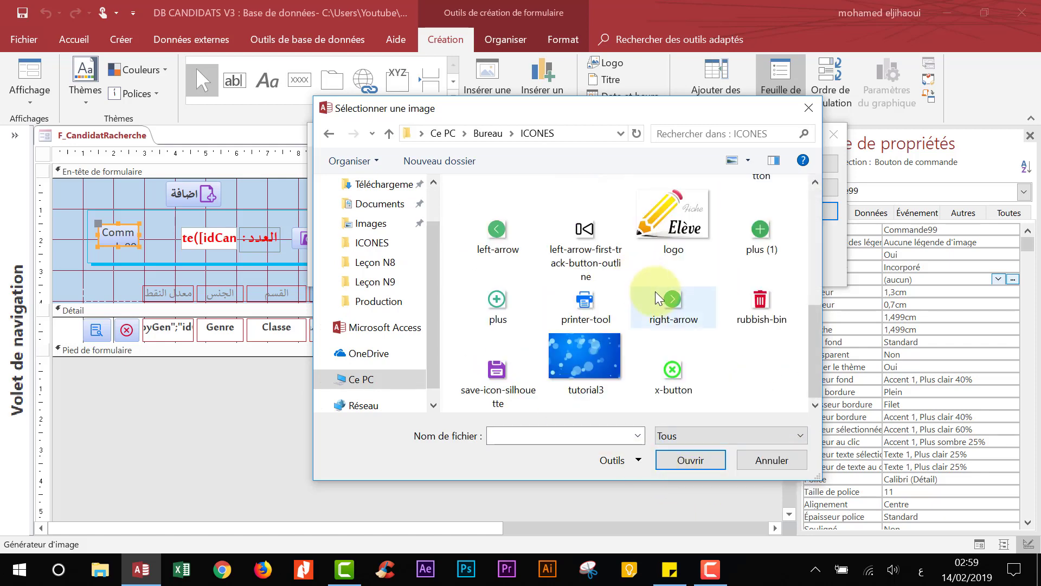
left_click(585, 307)
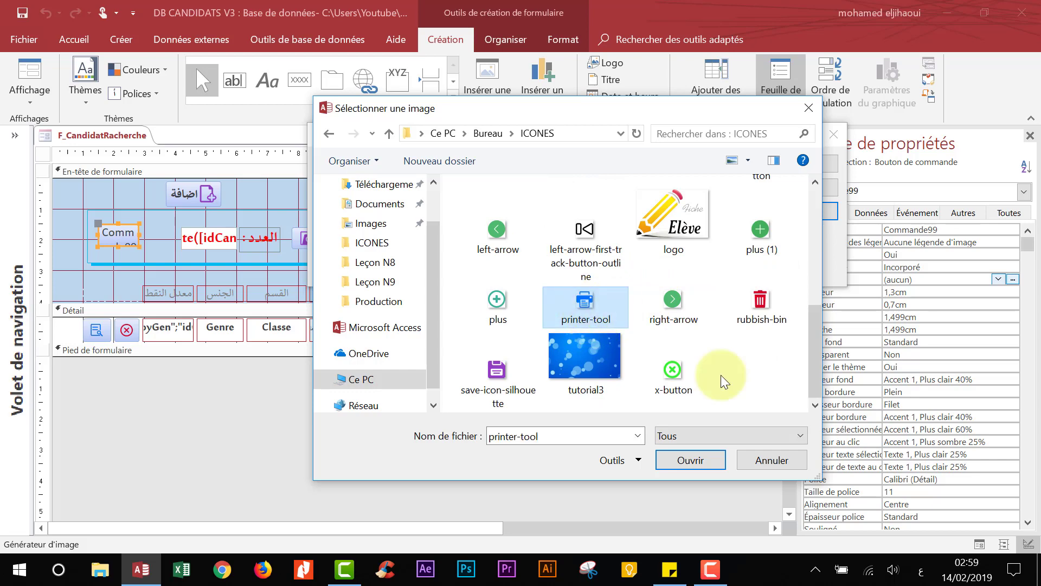
left_click(690, 460)
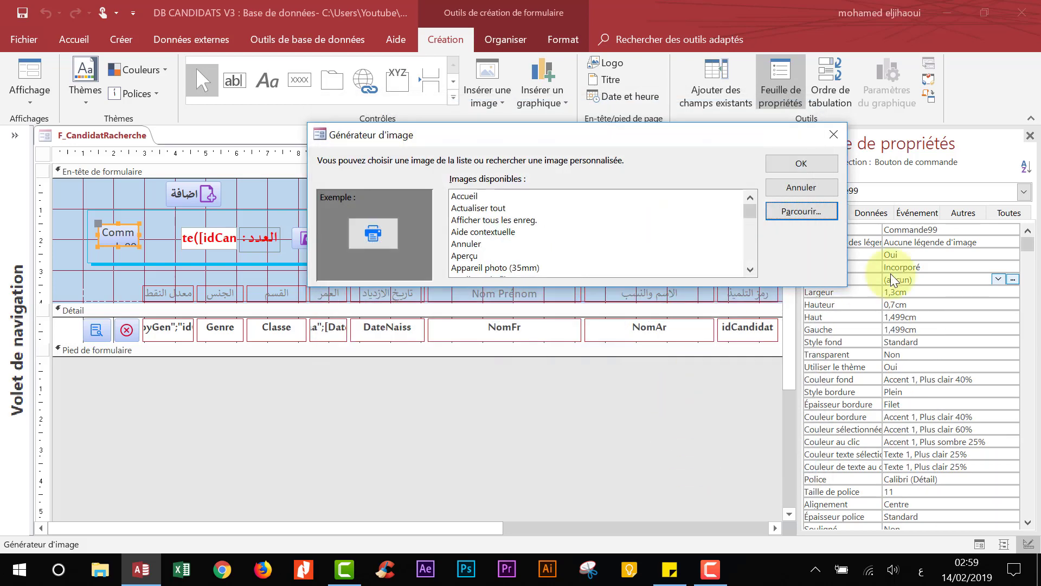
left_click(800, 164)
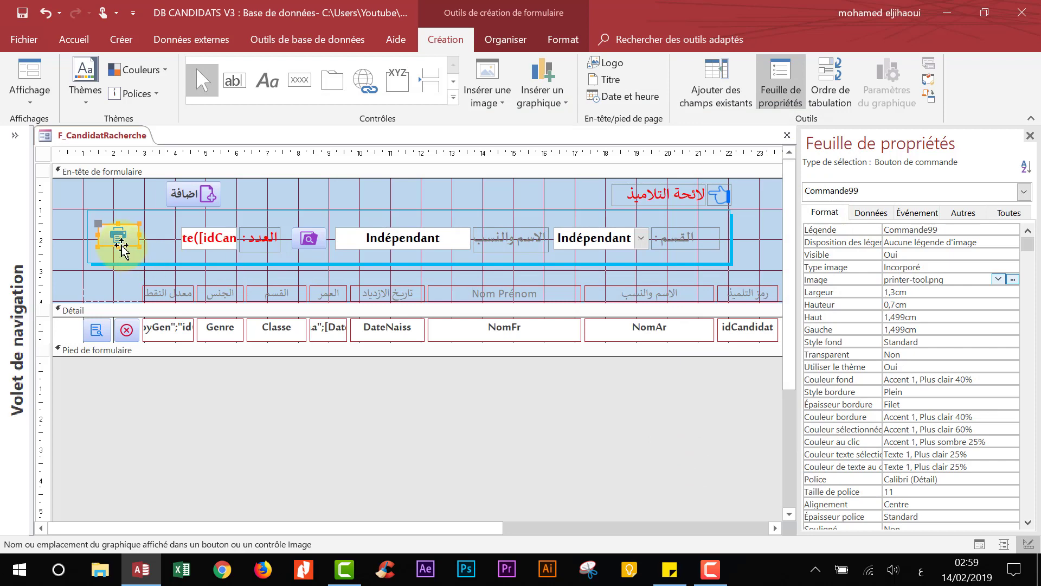
- Narrow the printer button to about 0.79 cm and place it about 1.3 cm from the left and 1.6 cm from the top
left_click_drag(139, 234, 102, 246)
left_click(152, 274)
left_click(109, 242)
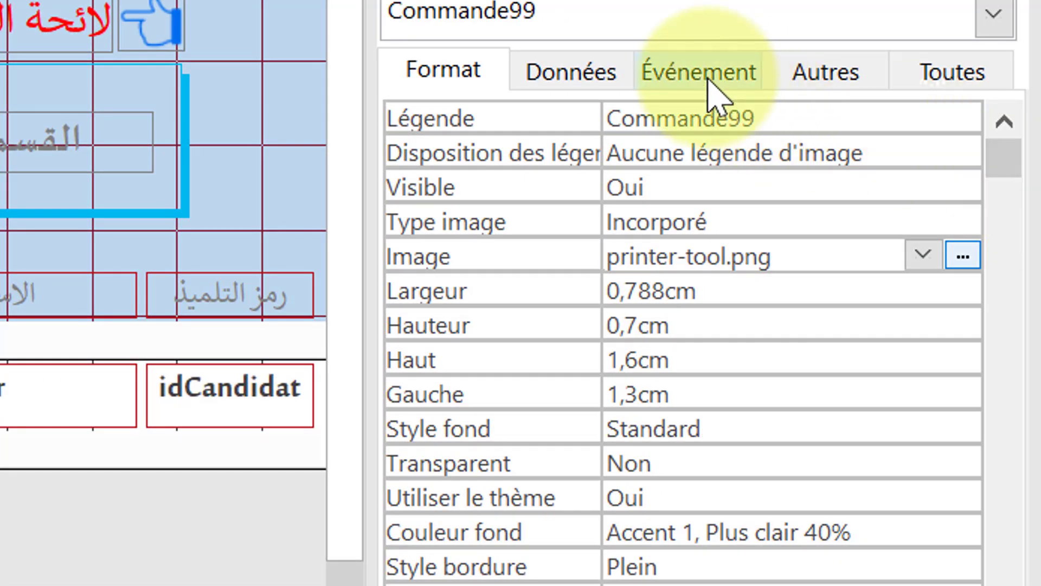
- Start an embedded macro for the printer button's Au clic event and add an OuvrirEtat action
left_click(716, 89)
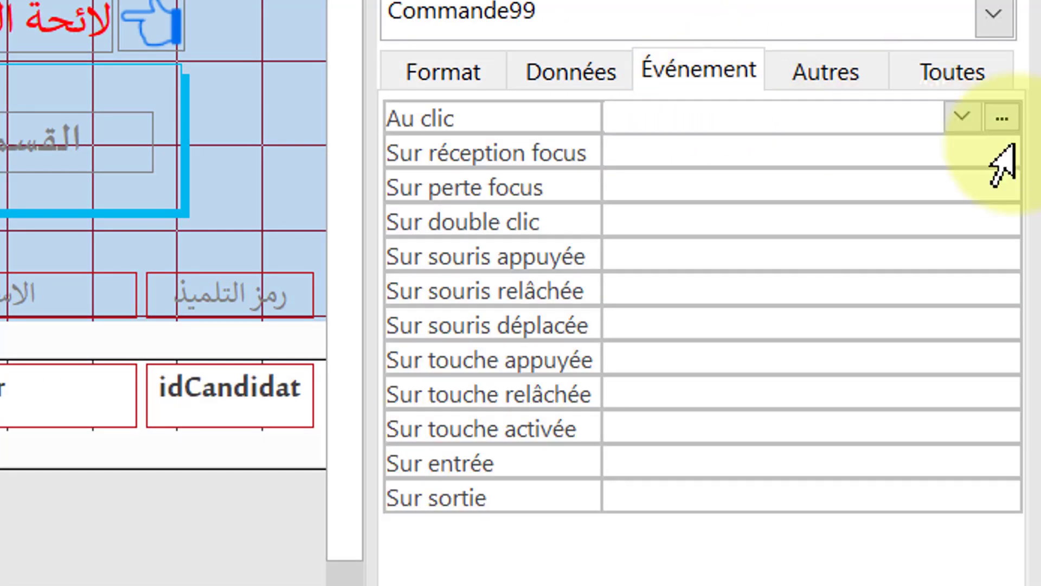
left_click(1004, 119)
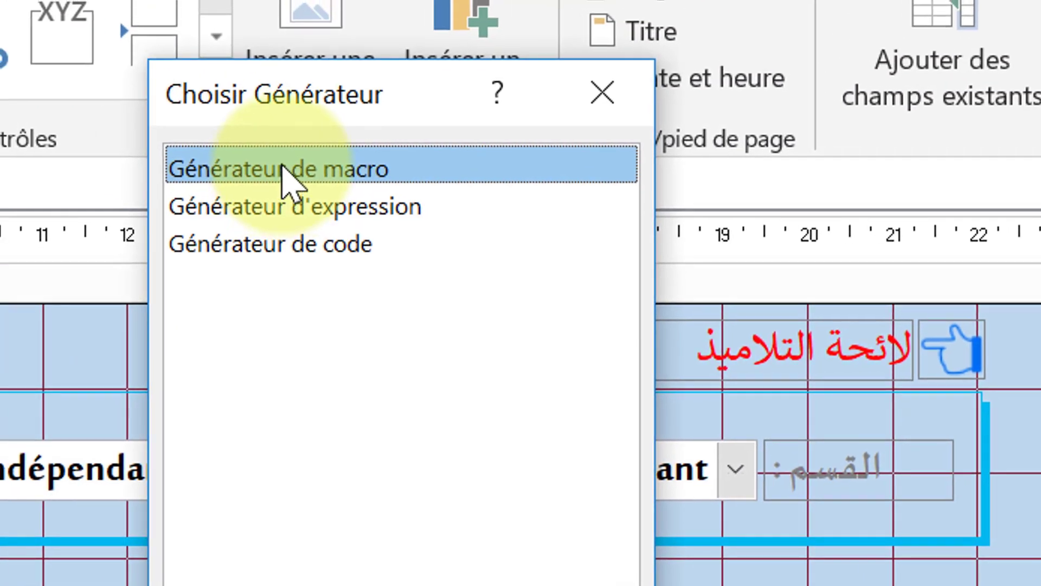
double_click(283, 168)
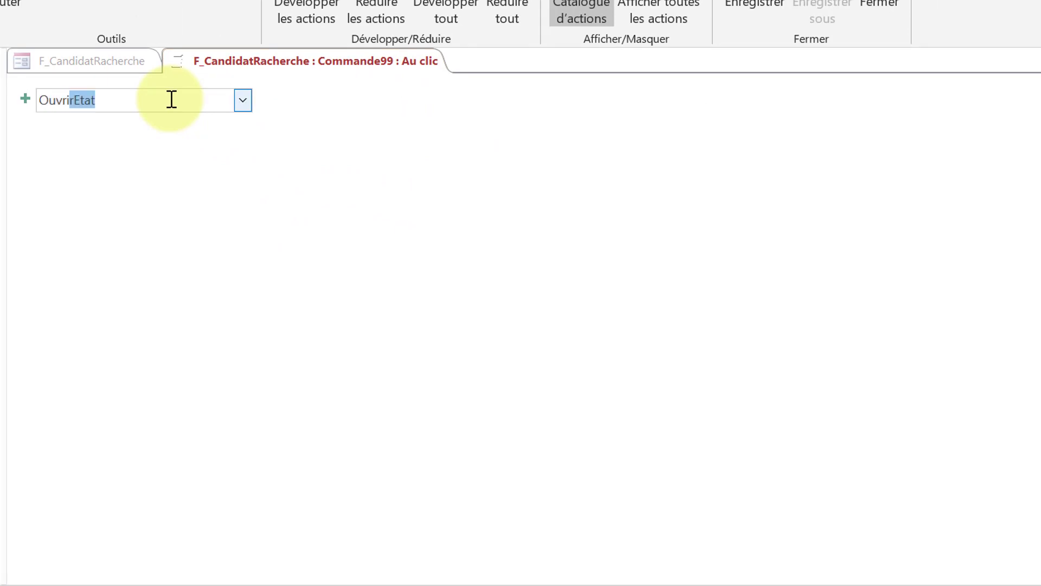
key("Return")
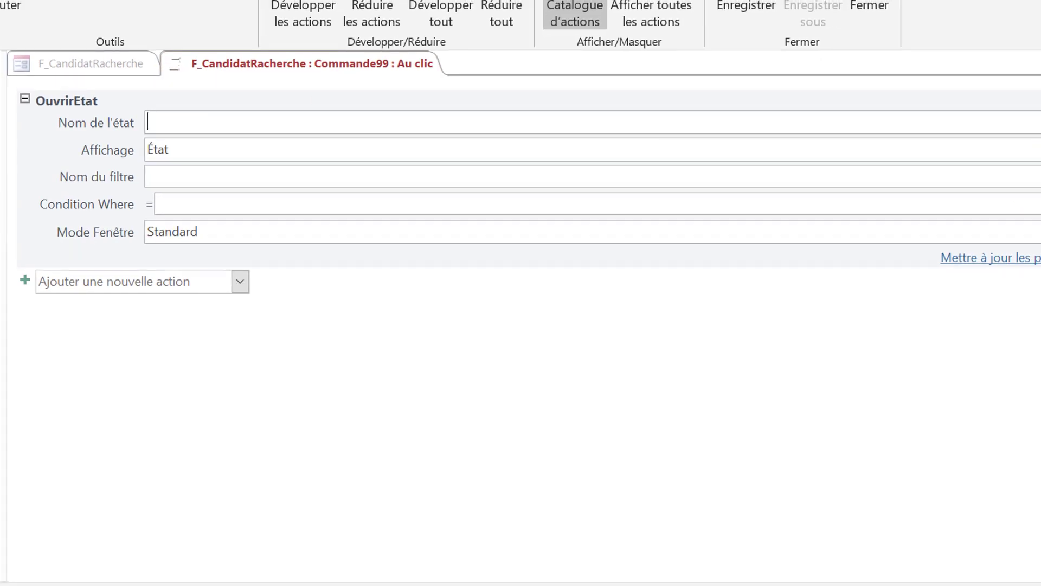
- Set the OuvrirEtat action to open E_Candidat in Aperçu avant impression, and close the macro
left_click(1040, 132)
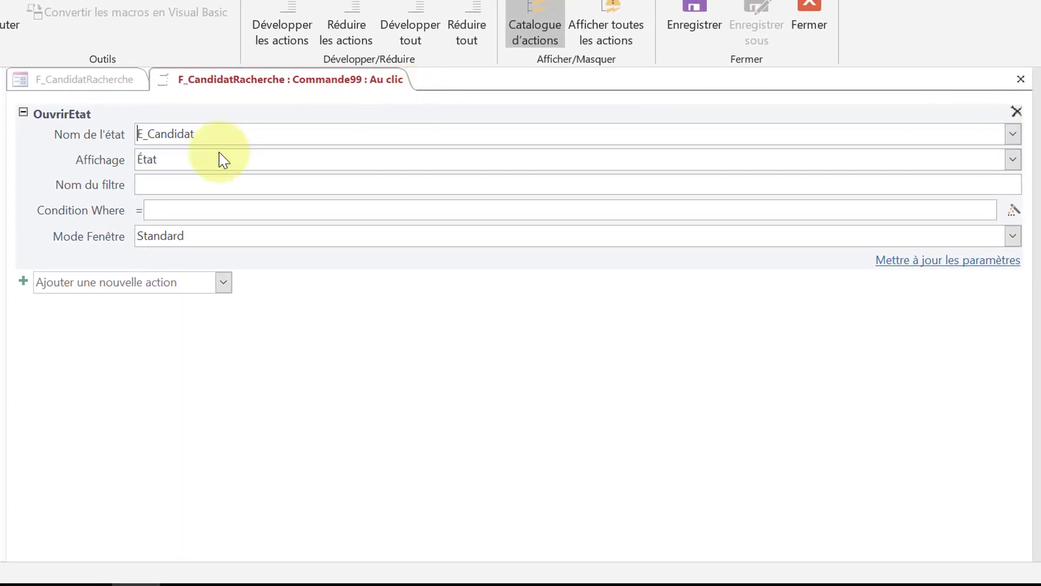
left_click(222, 152)
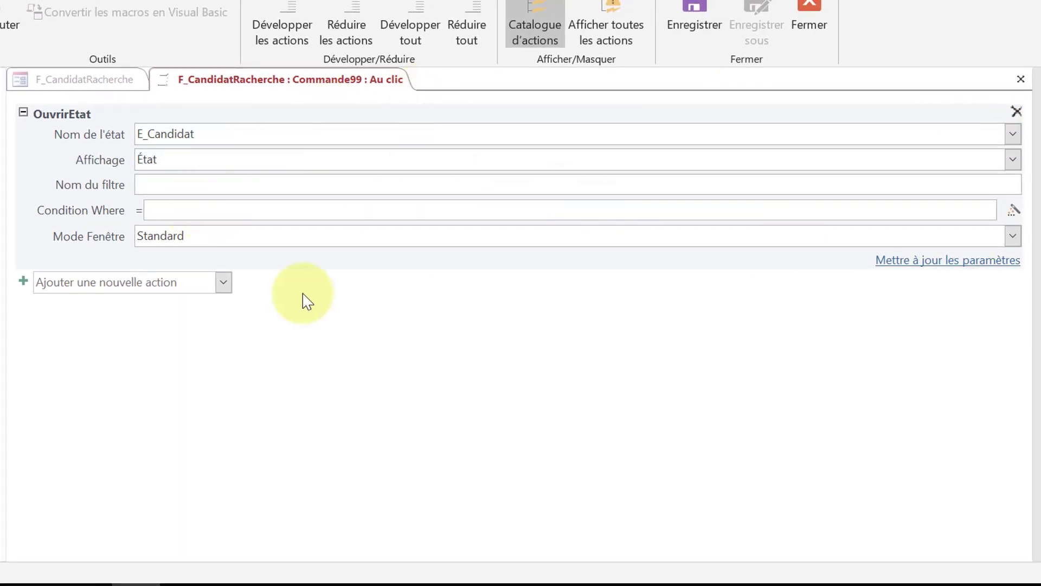
left_click(1012, 160)
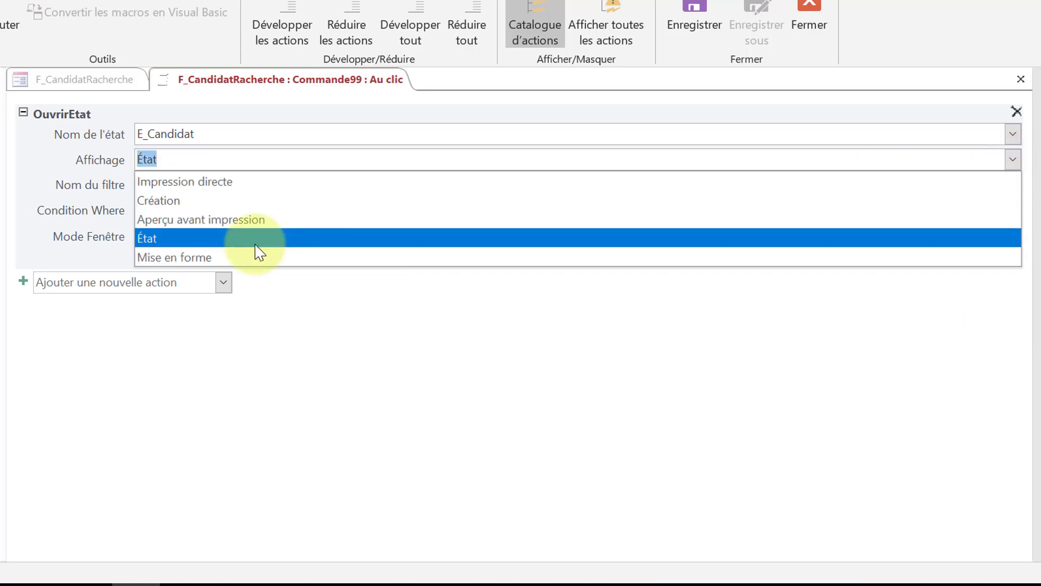
left_click(256, 219)
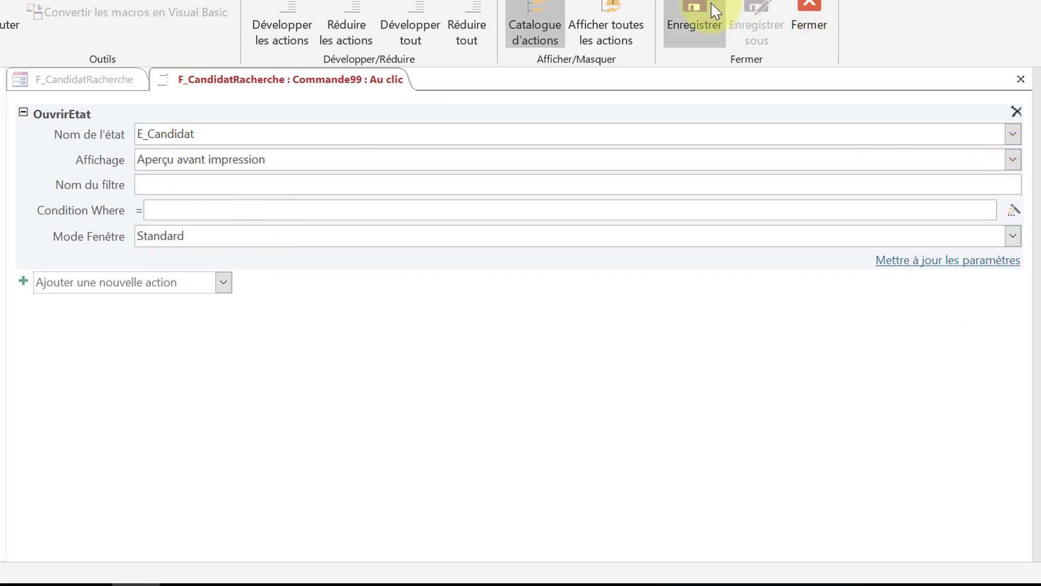
left_click(810, 22)
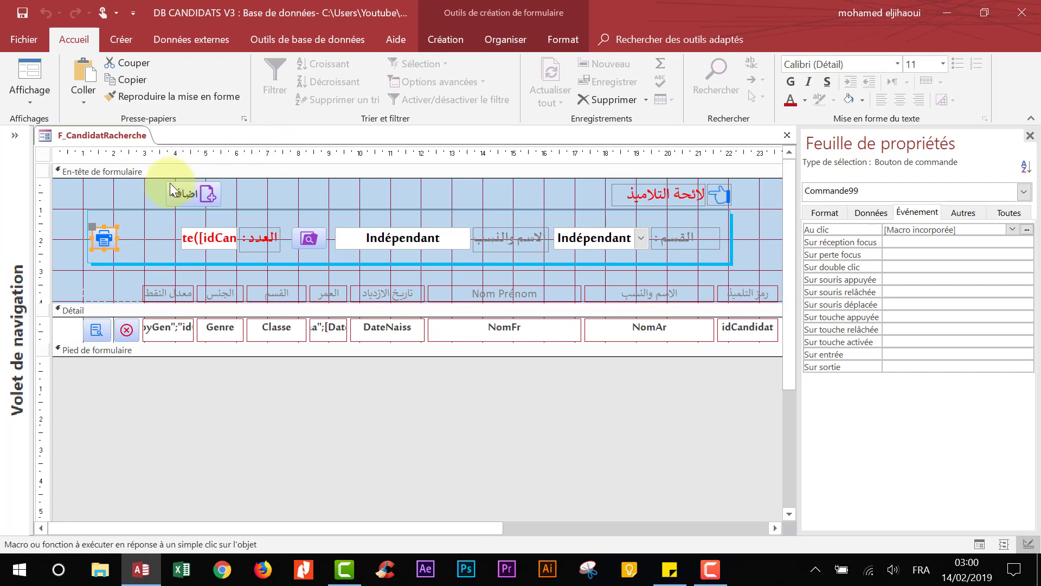
- Test the printer button in form view and close the report preview
left_click(30, 70)
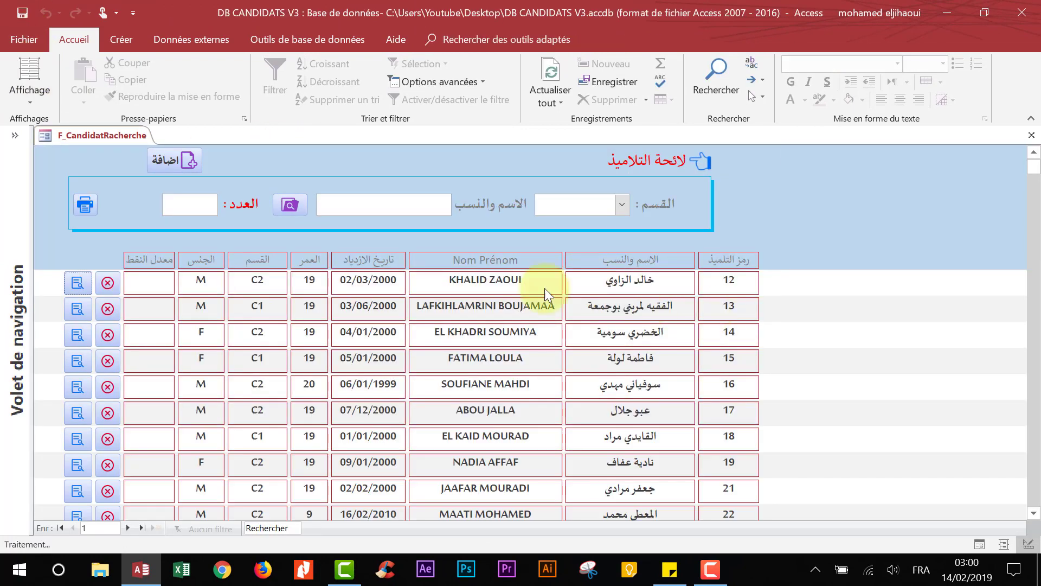
left_click(85, 206)
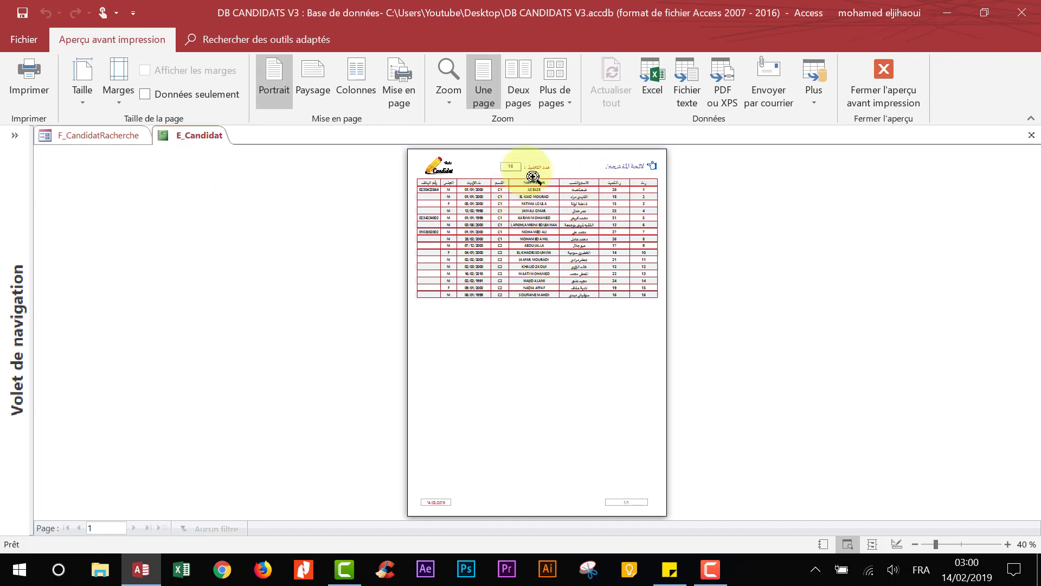
key("ctrl+w")
- Reopen the printer button's macro from the form's design view, set Mode Fenêtre to Boîte de dialogue, and close the macro
right_click(141, 192)
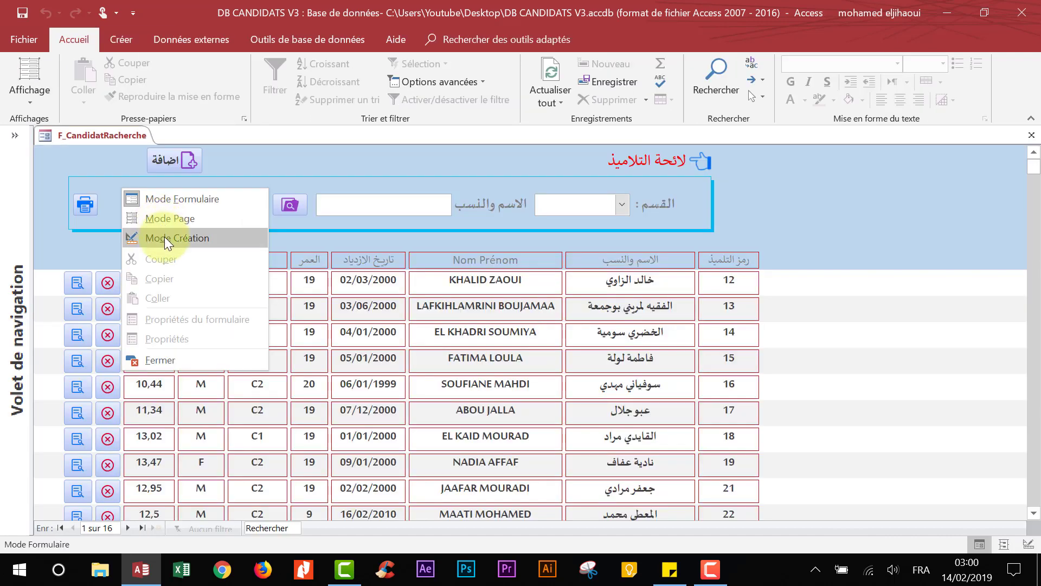
left_click(164, 237)
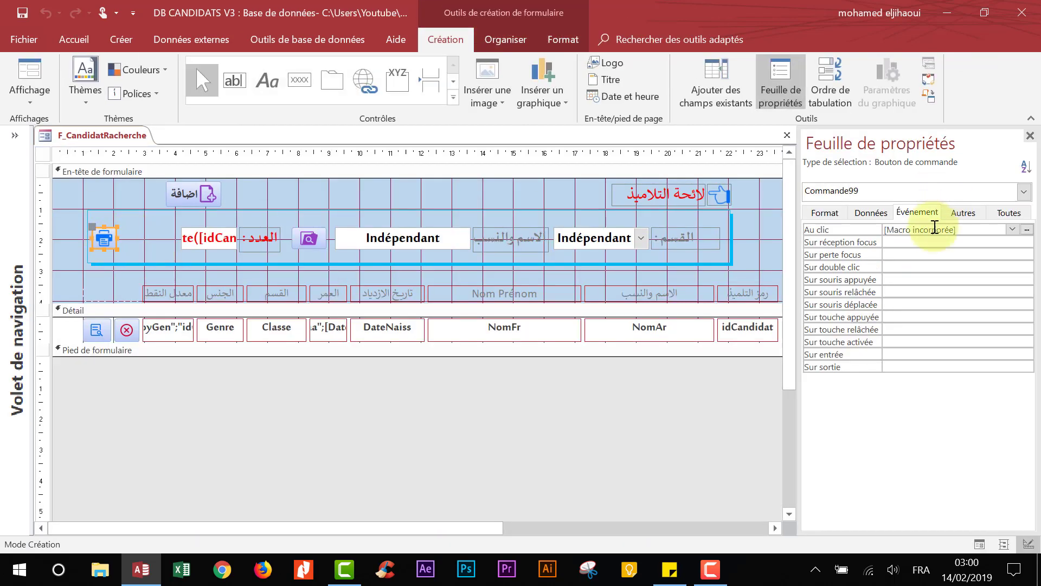
left_click(1026, 230)
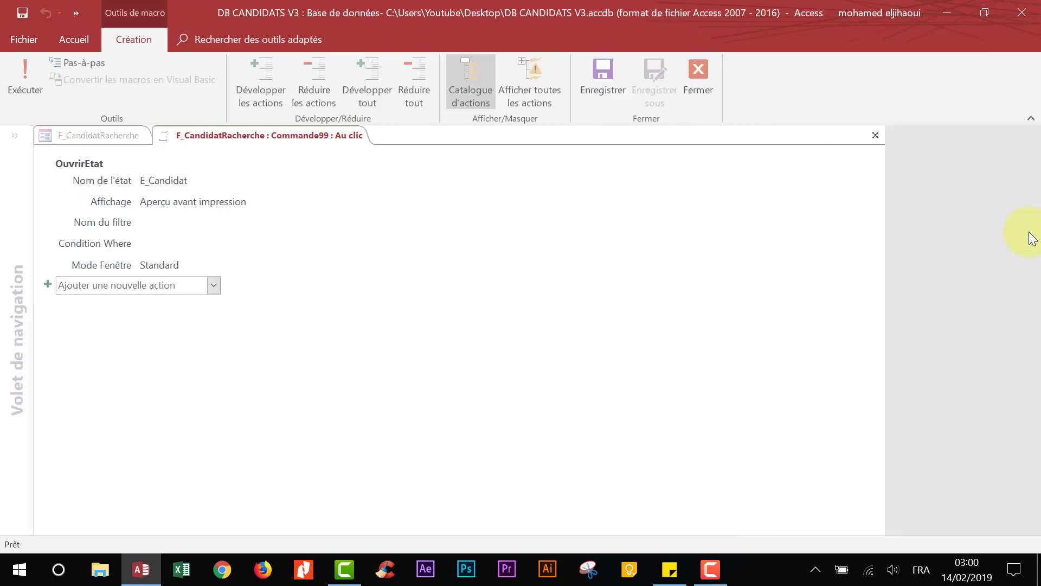
left_click(868, 265)
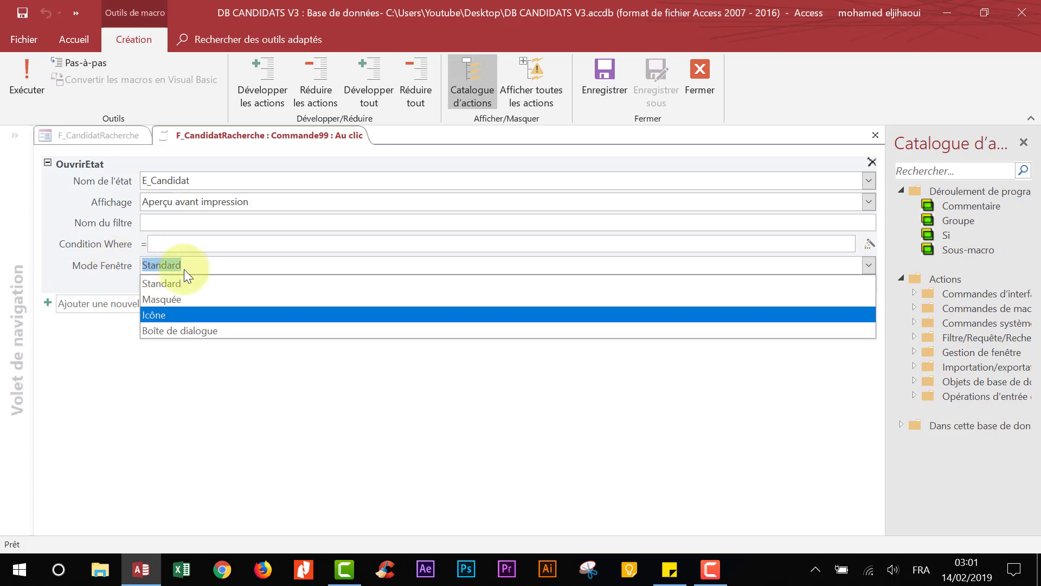
left_click(201, 332)
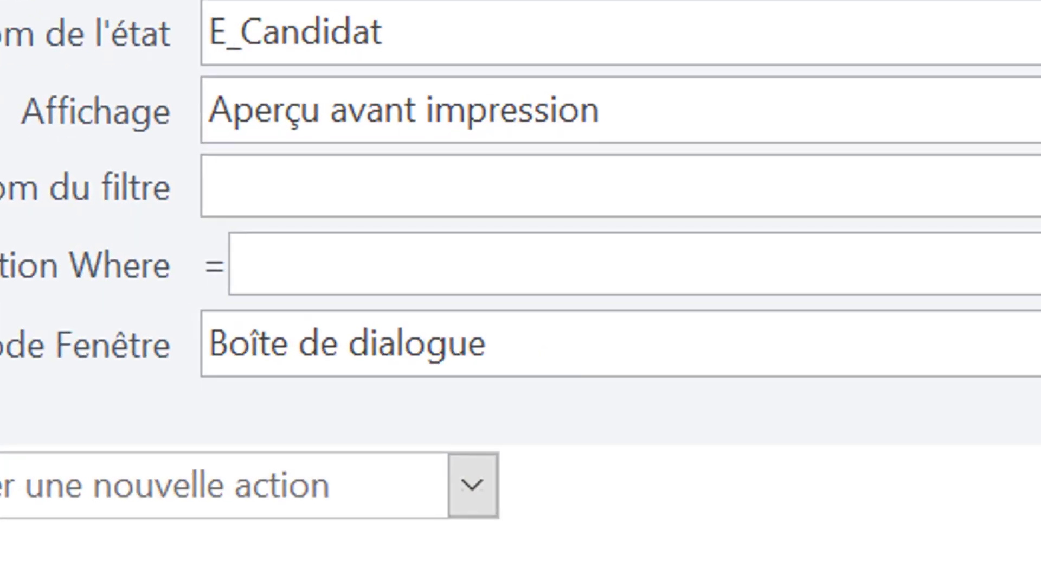
left_click(837, 391)
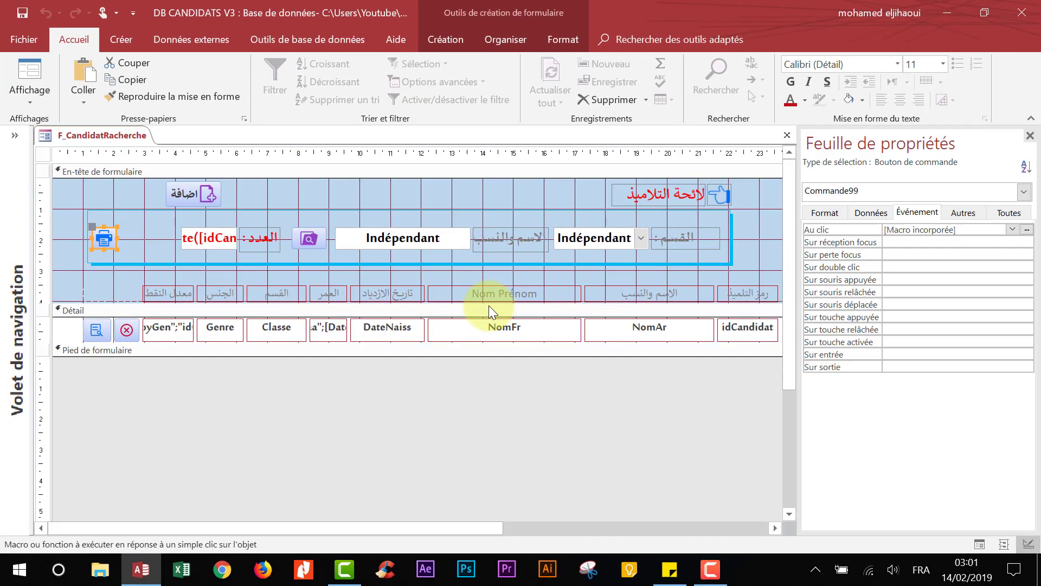
- Run the form, open the report with the printer button, and move its dialog window
left_click(34, 66)
left_click(87, 206)
left_click_drag(167, 14, 455, 54)
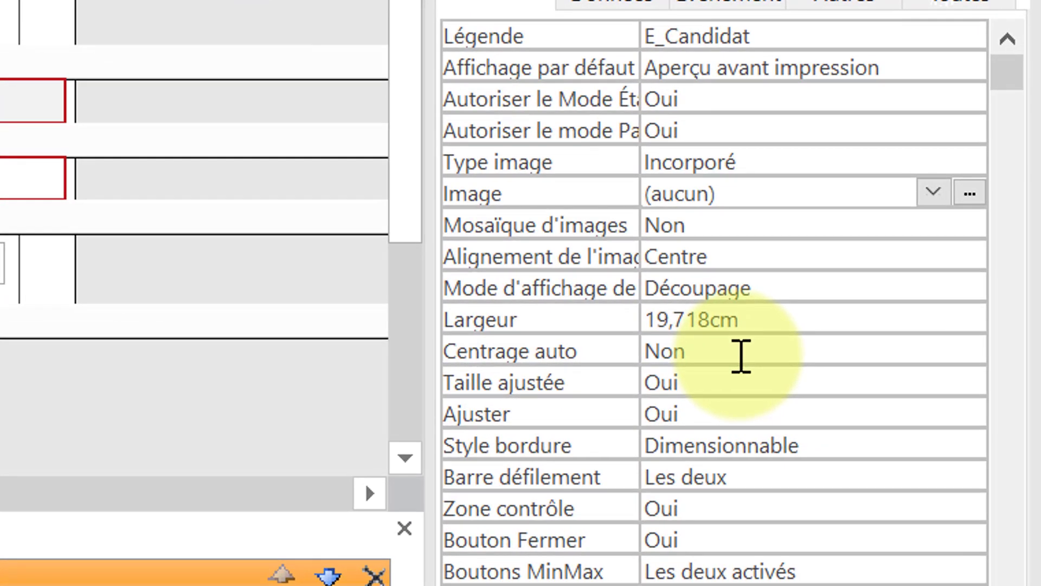
- Set the E_Candidat report's Centrage auto to Oui, and close the report with its changes saved
left_click(969, 352)
left_click(970, 351)
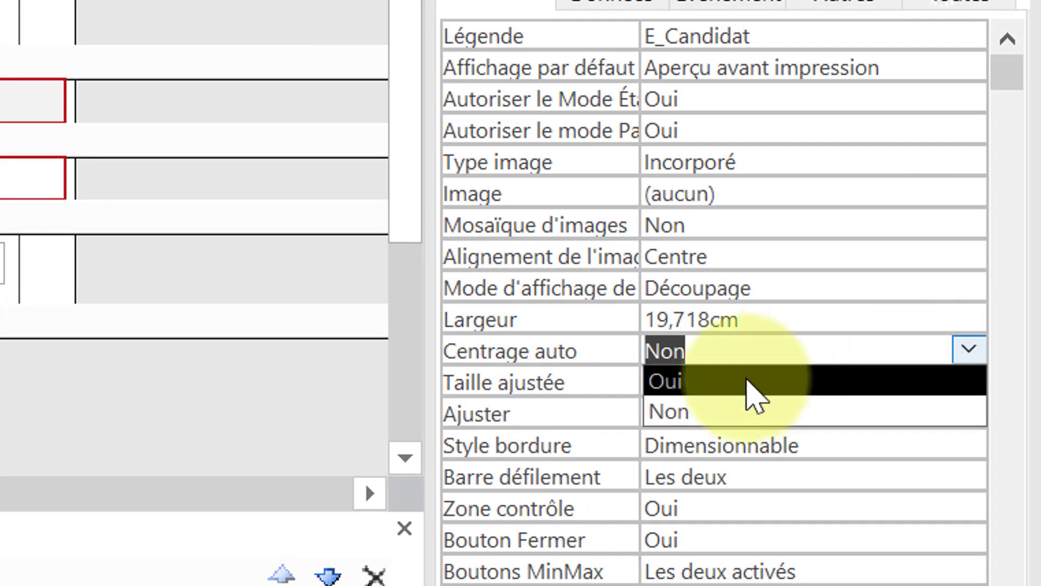
left_click(736, 382)
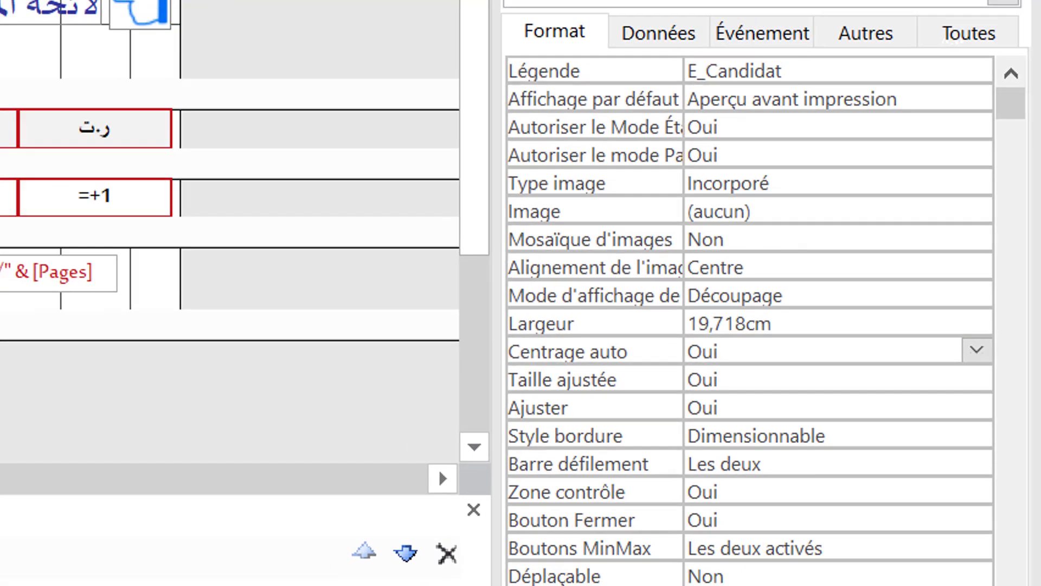
right_click(94, 108)
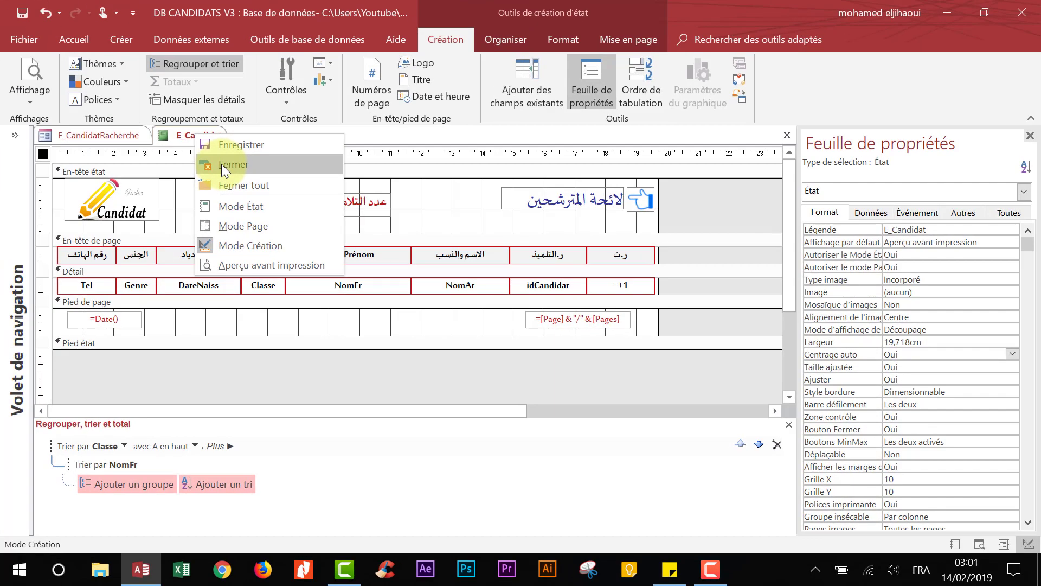
left_click(222, 163)
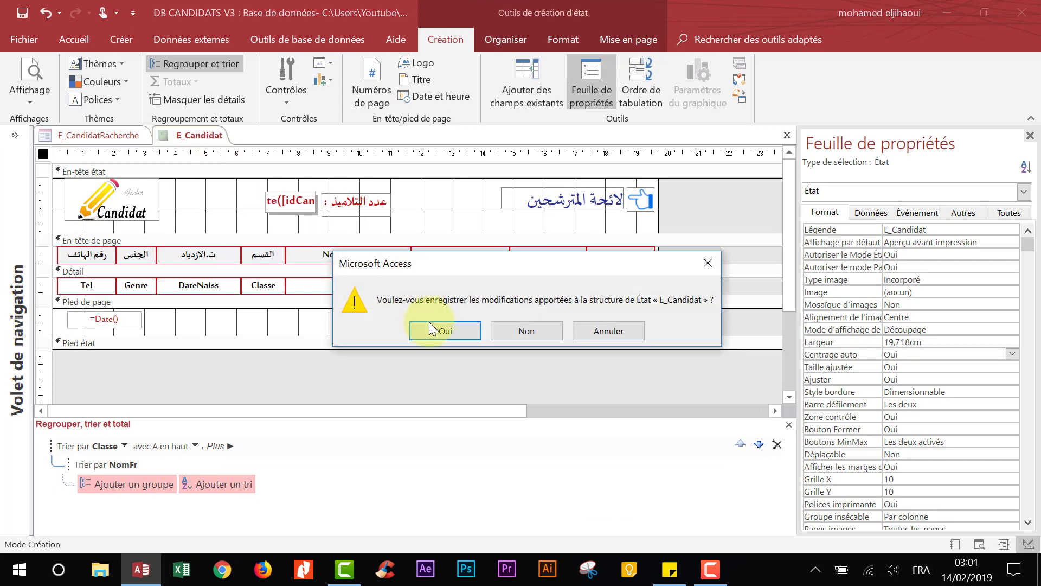
left_click(445, 331)
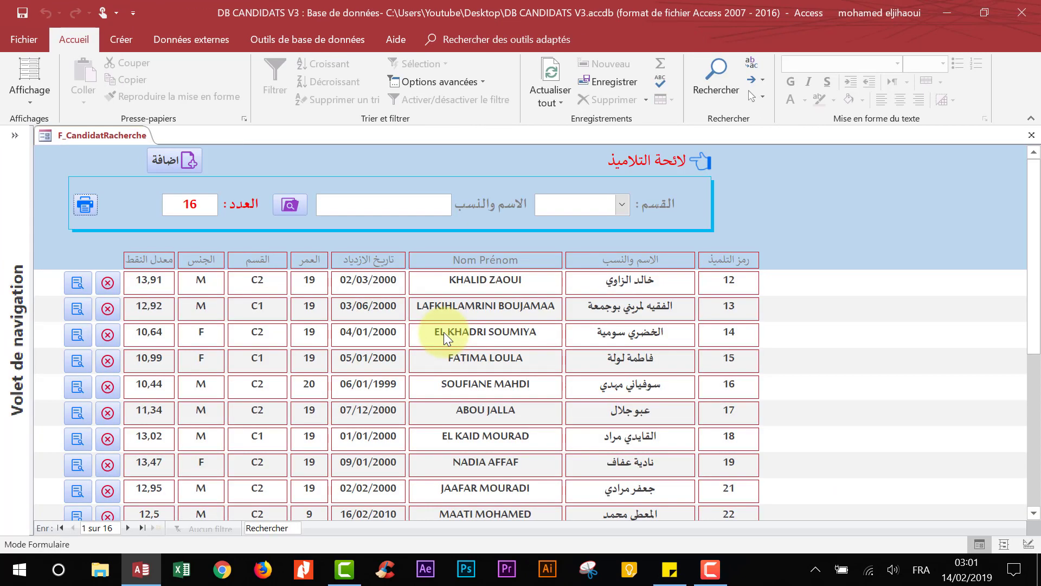
- Open the report from the form's printer button and start exporting it as PDF ou XPS
left_click(87, 204)
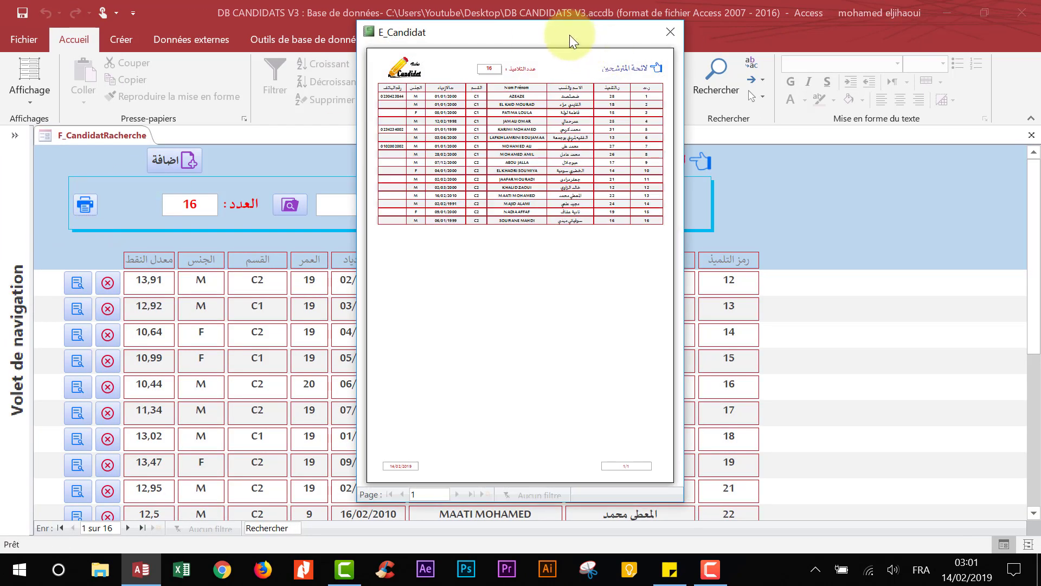
left_click_drag(569, 35, 545, 51)
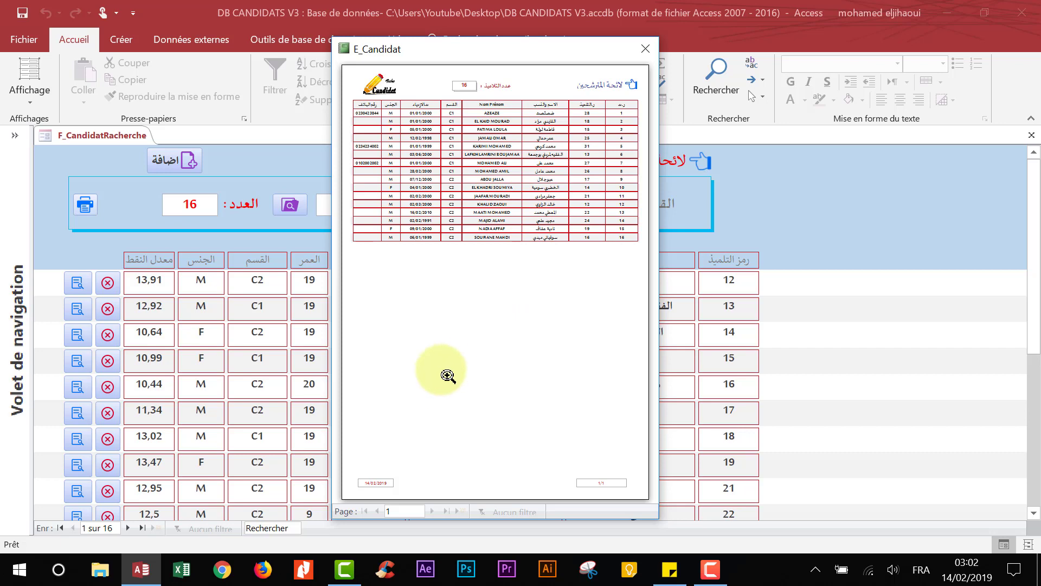
right_click(463, 372)
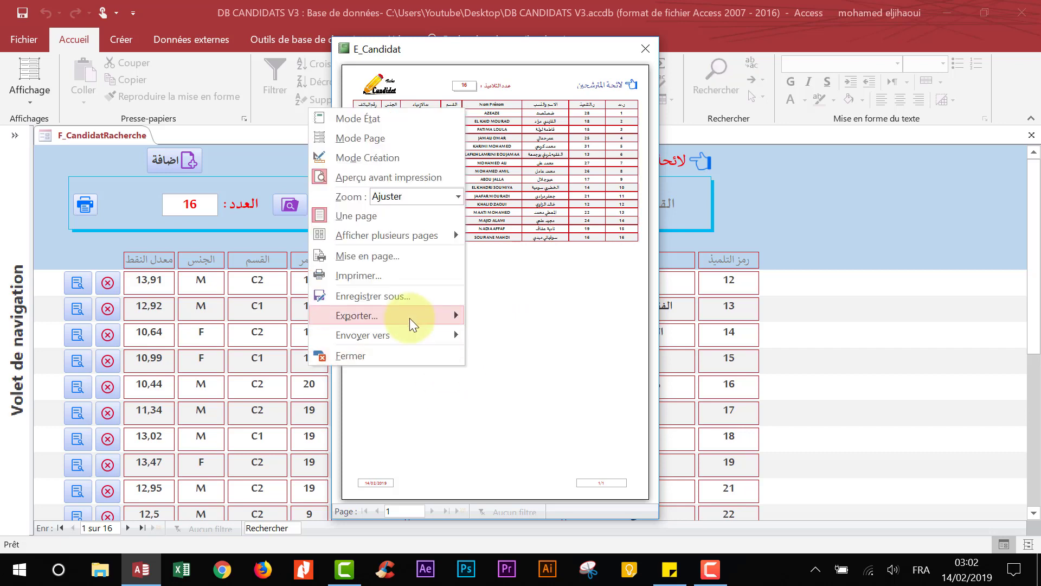
right_click(537, 271)
mouse_move(461, 474)
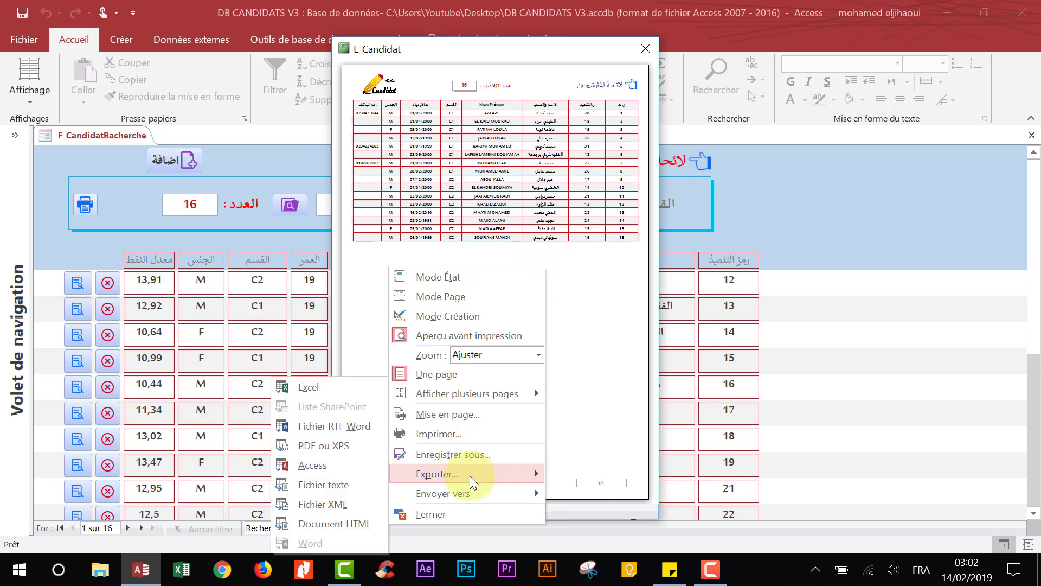
left_click(320, 448)
- Publish the report to the Bureau as the PDF file E_Candidat, without saving the export steps
scroll(152, 138, "up", 2)
left_click(54, 121)
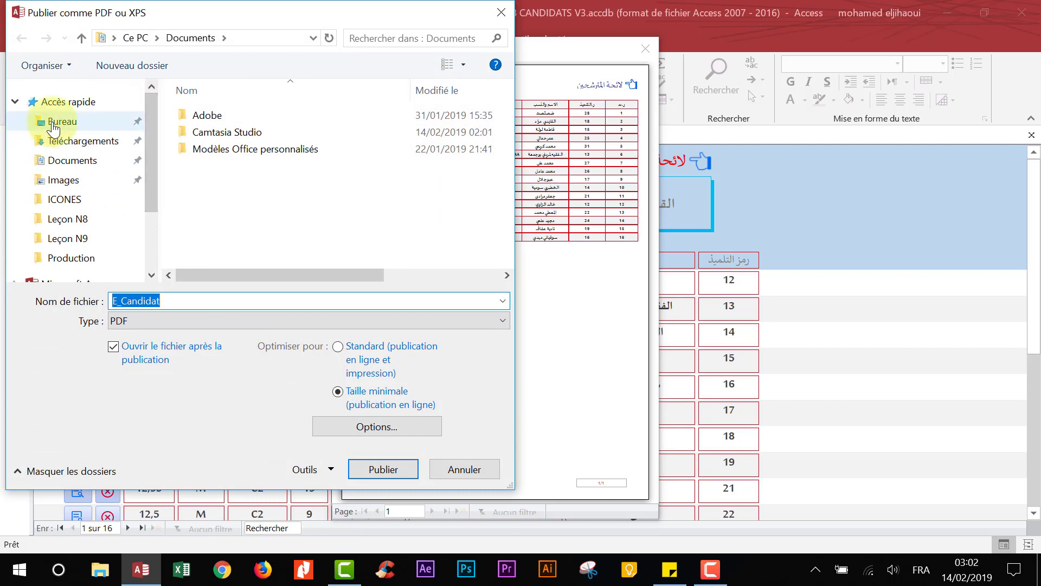
double_click(214, 300)
left_click(398, 469)
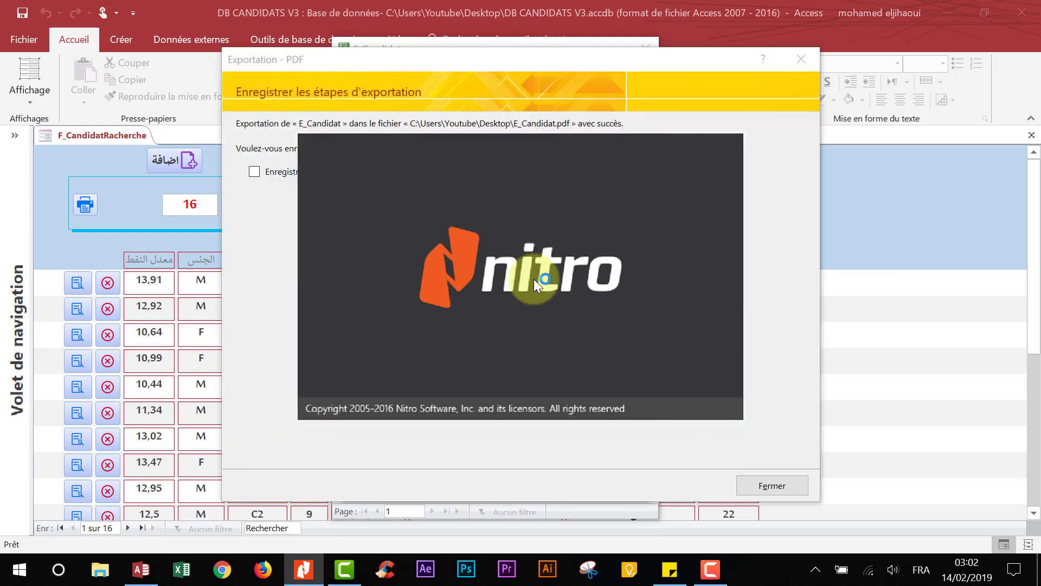
left_click(782, 482)
- Look through the exported candidate list in the PDF from the last rows back to the header
scroll(570, 259, "down", 5)
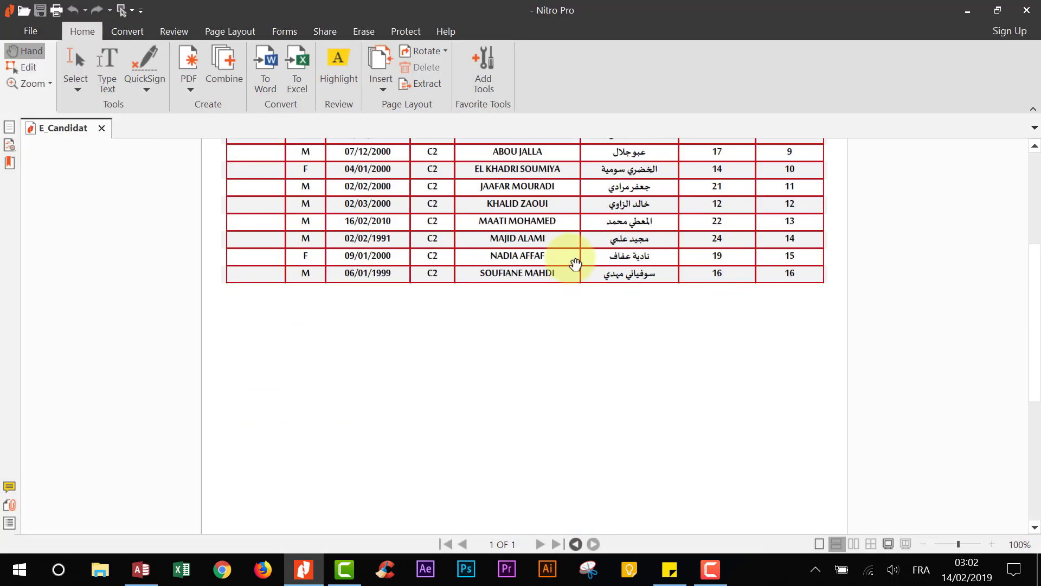
scroll(576, 266, "up", 5)
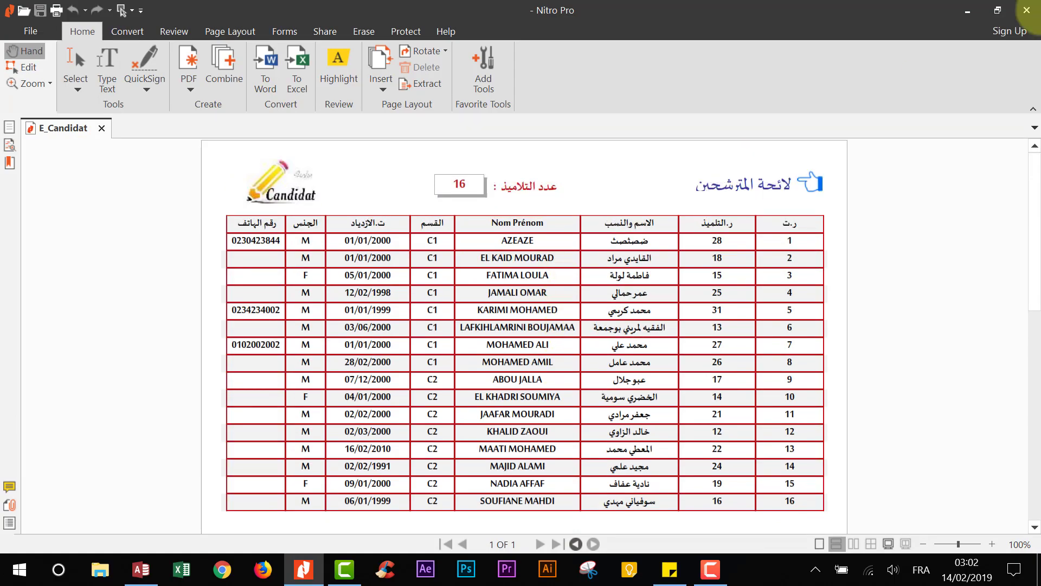